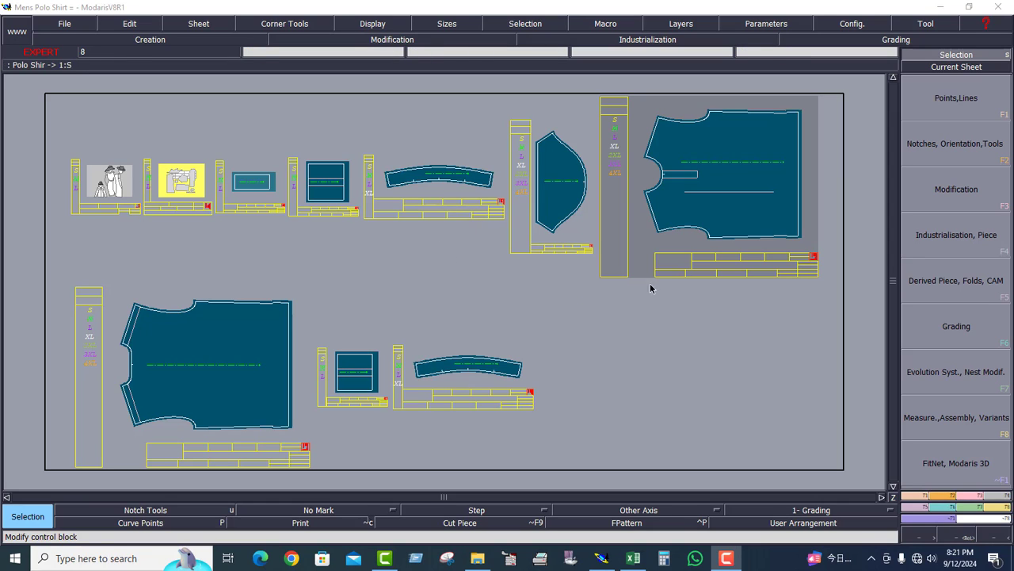
Display the nest of all sizes, S to 4XL, on the FRONT 1X1 sheet and return to the overview of all sheets.
{"action": "left_click", "coordinate": [935, 67]}
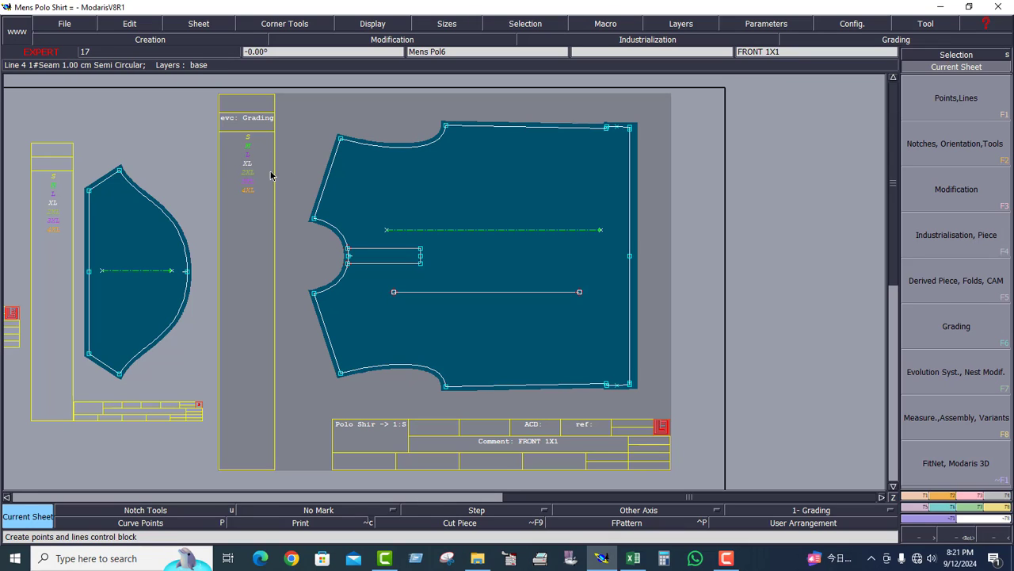
{"action": "left_click_drag", "start_coordinate": [237, 119], "coordinate": [268, 230]}
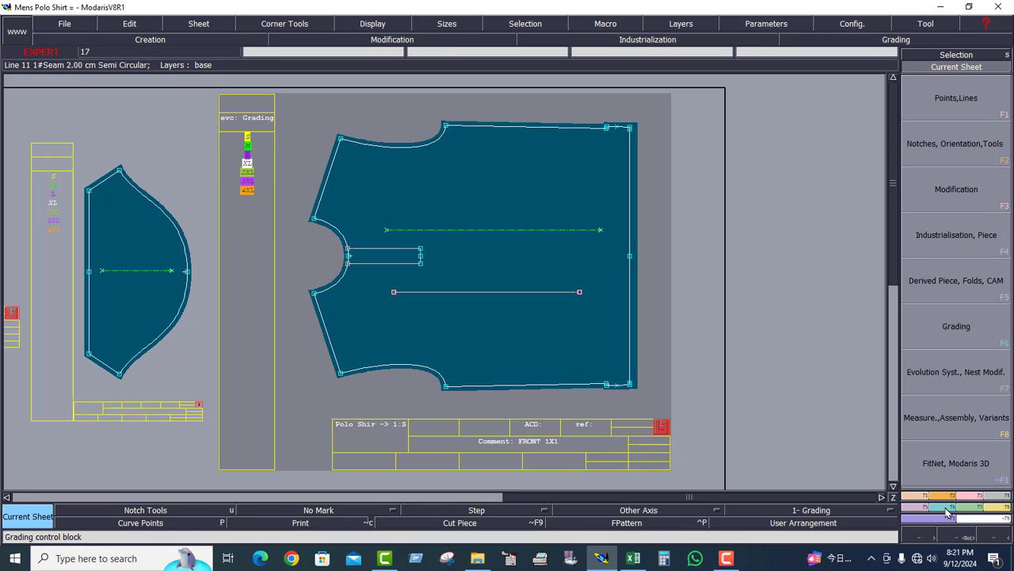
{"action": "left_click", "coordinate": [959, 326]}
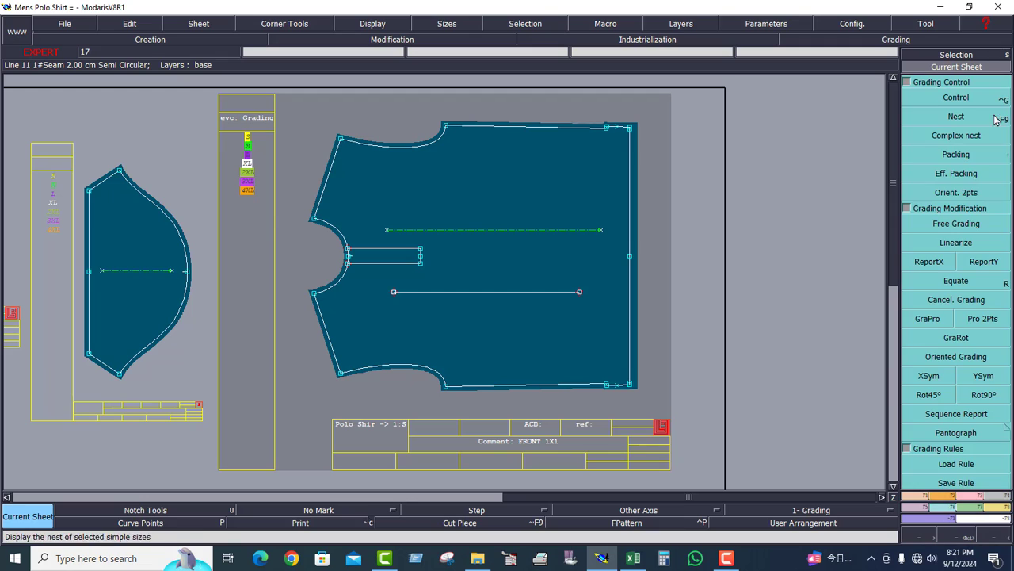
{"action": "left_click", "coordinate": [965, 118]}
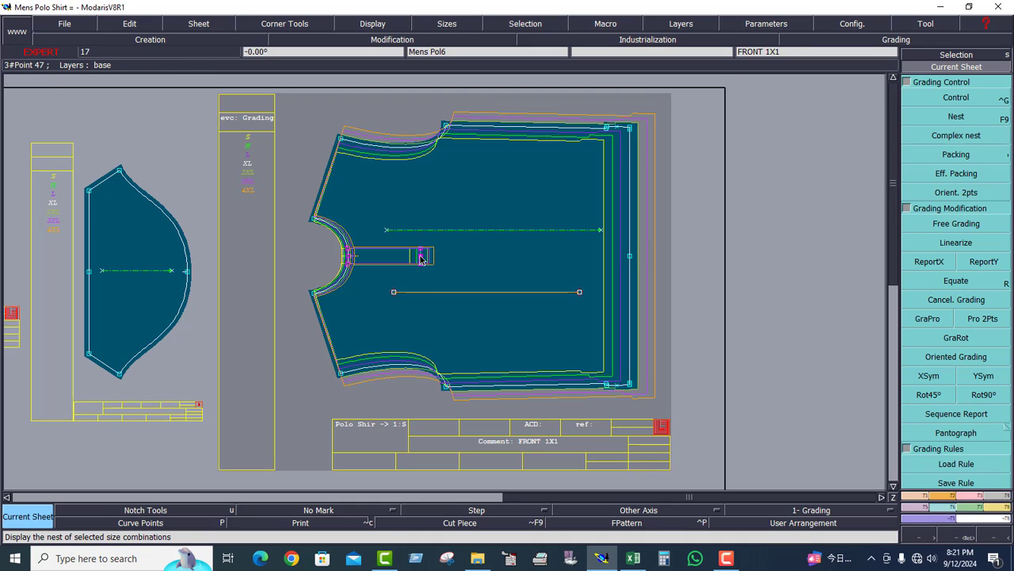
{"action": "key", "text": "j"}
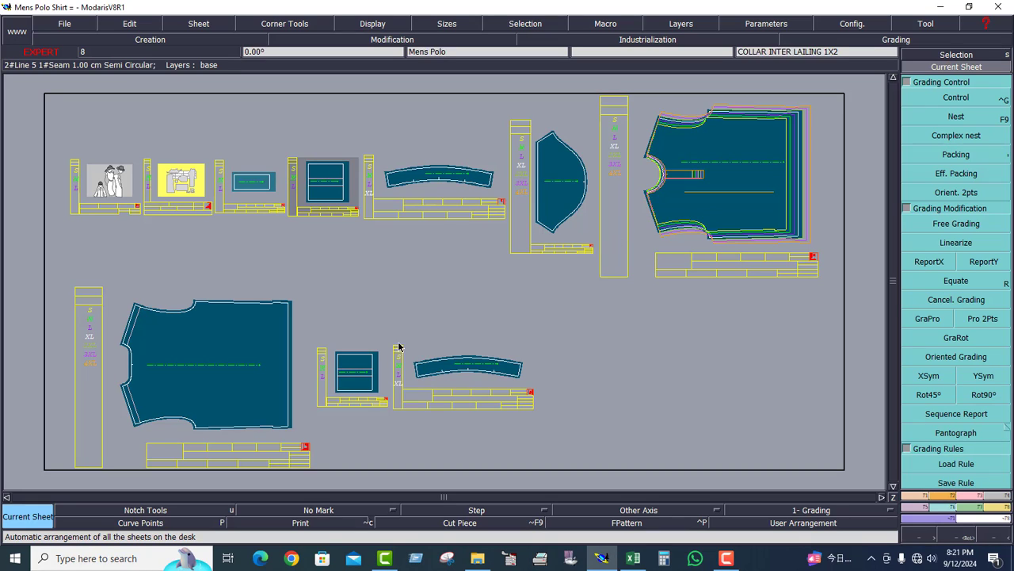
Move the placket, collar, sleeve, front and back sheets to free spots around the desk.
{"action": "key", "text": "p"}
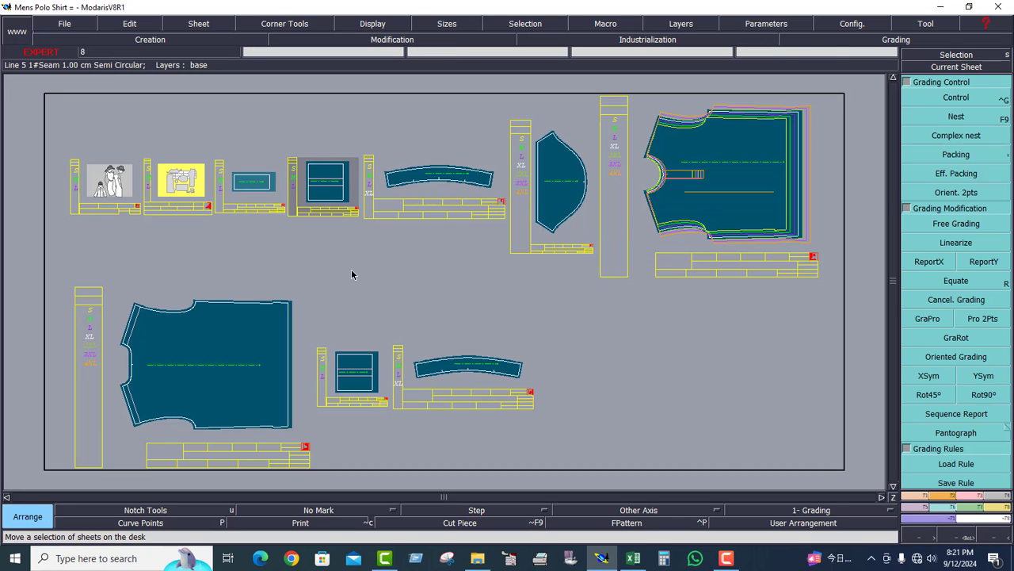
{"action": "left_click", "coordinate": [334, 188]}
{"action": "left_click", "coordinate": [737, 347]}
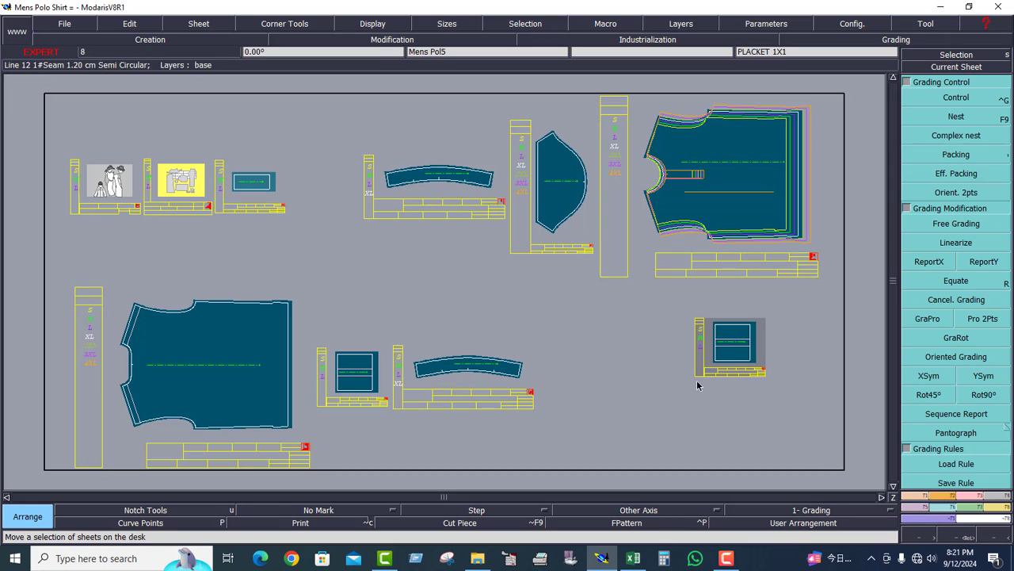
{"action": "left_click", "coordinate": [444, 210]}
{"action": "left_click", "coordinate": [314, 245]}
{"action": "left_click", "coordinate": [509, 199]}
{"action": "left_click", "coordinate": [338, 196]}
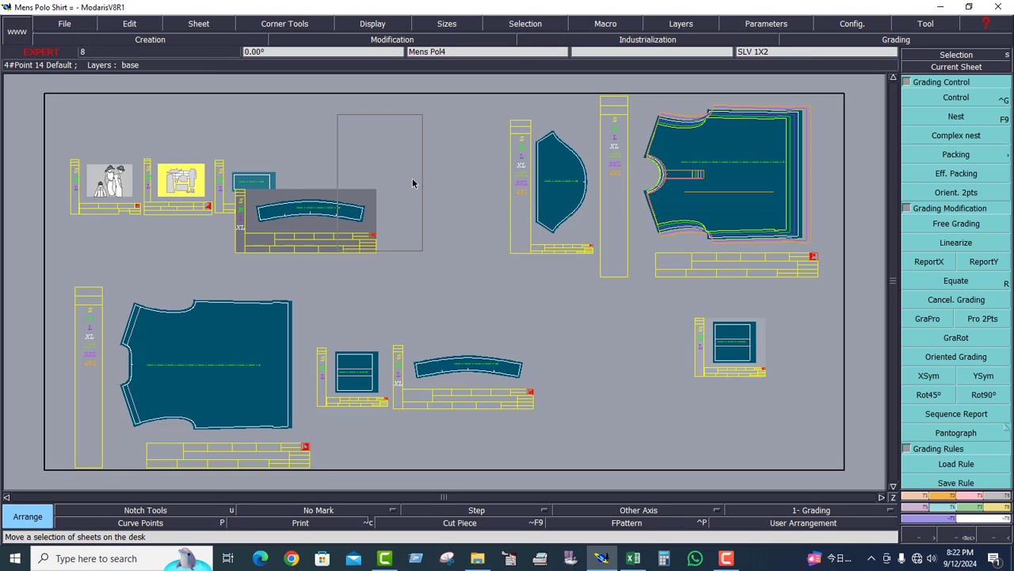
{"action": "left_click", "coordinate": [279, 311]}
{"action": "left_click", "coordinate": [476, 317]}
{"action": "left_click", "coordinate": [496, 221]}
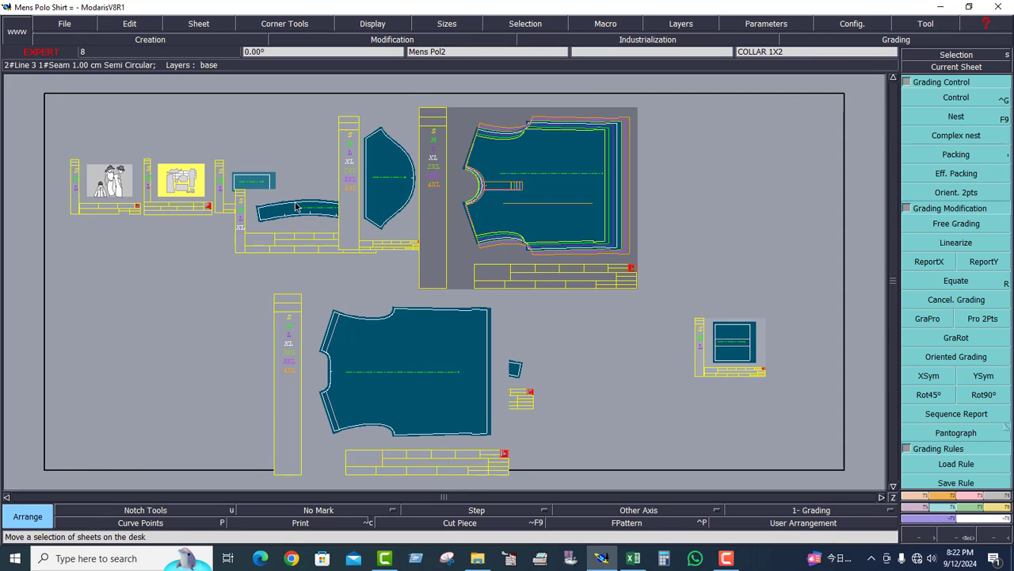
{"action": "left_click", "coordinate": [297, 203]}
{"action": "left_click", "coordinate": [215, 293]}
{"action": "left_click", "coordinate": [260, 180]}
{"action": "left_click", "coordinate": [489, 295]}
{"action": "left_click", "coordinate": [725, 214]}
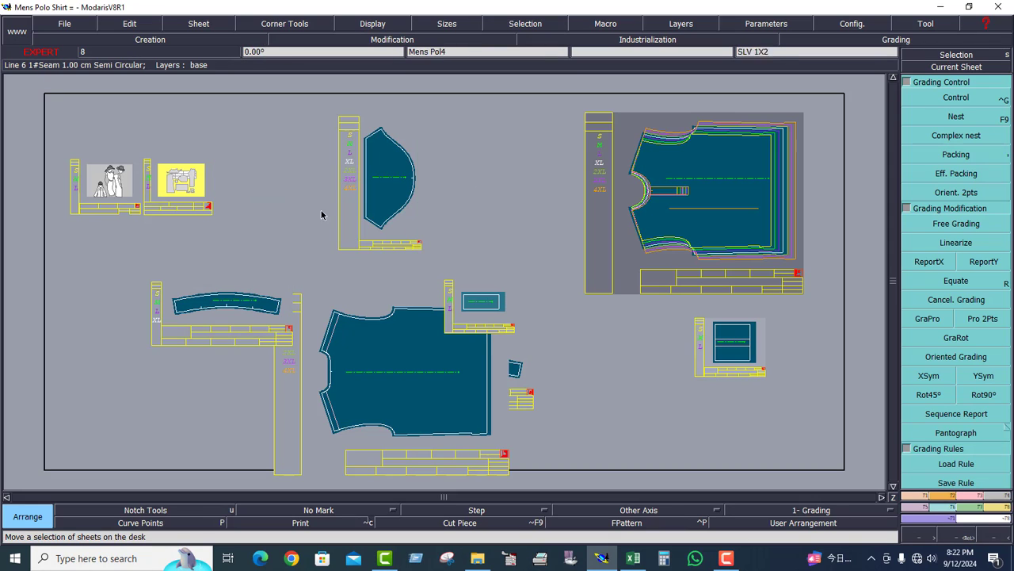
{"action": "left_click", "coordinate": [388, 195]}
{"action": "left_click", "coordinate": [268, 207]}
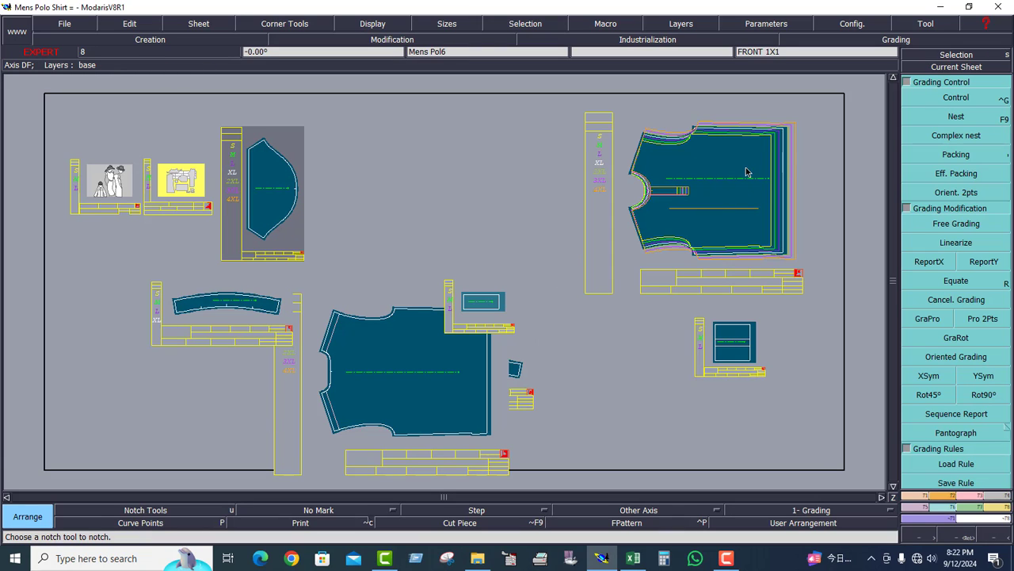
{"action": "left_click_drag", "start_coordinate": [542, 172], "coordinate": [494, 166]}
{"action": "left_click_drag", "start_coordinate": [275, 171], "coordinate": [747, 188]}
{"action": "left_click_drag", "start_coordinate": [501, 189], "coordinate": [252, 127]}
{"action": "left_click_drag", "start_coordinate": [221, 329], "coordinate": [627, 194]}
{"action": "left_click_drag", "start_coordinate": [498, 296], "coordinate": [488, 166]}
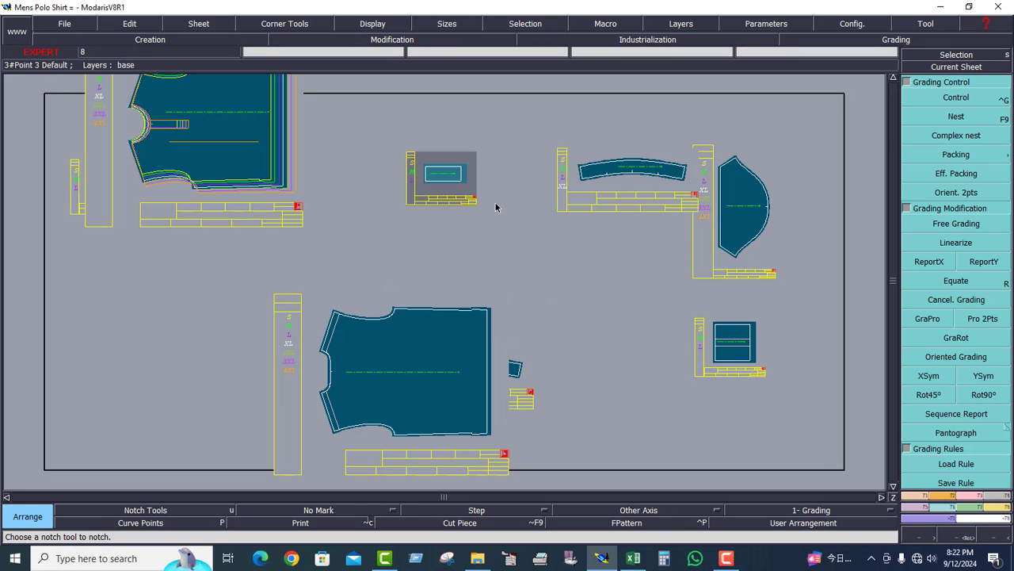
Automatically arrange all sheets on the desk, and place the PLACKET 1X1 sheet directly beside the FRONT 1X1 neckline.
{"action": "key", "text": "8"}
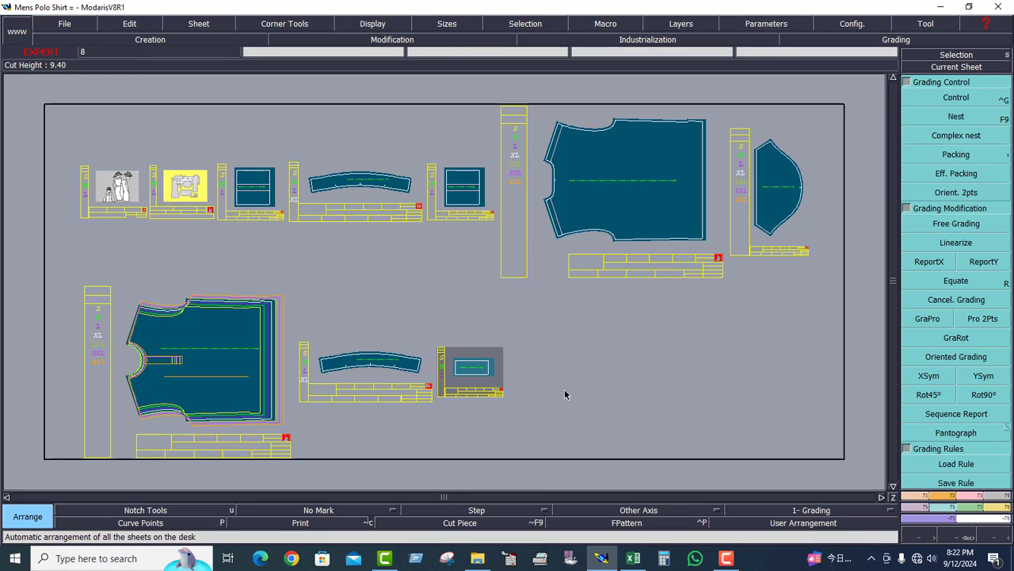
{"action": "left_click_drag", "start_coordinate": [372, 379], "coordinate": [348, 119]}
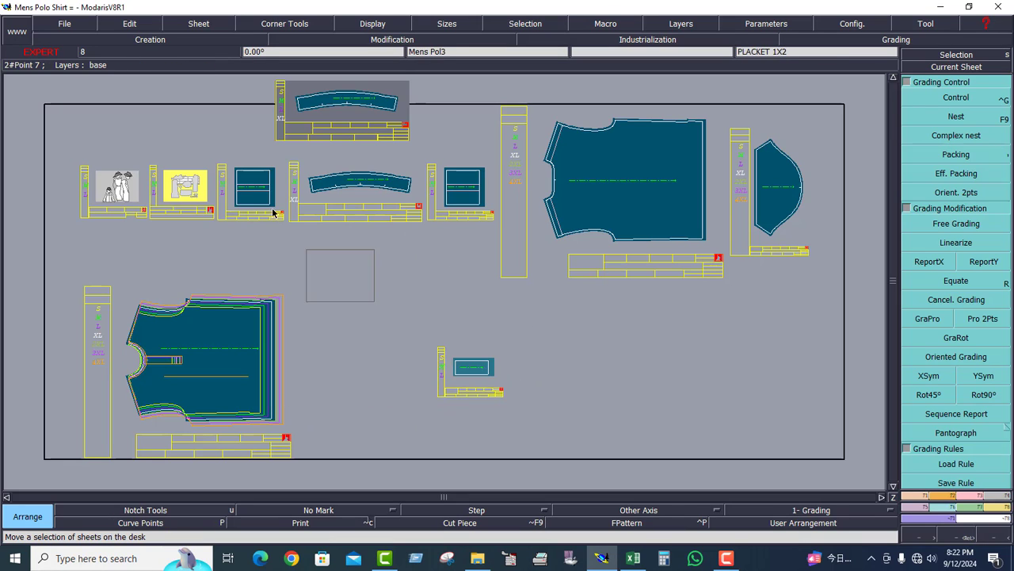
{"action": "left_click_drag", "start_coordinate": [273, 213], "coordinate": [247, 180]}
{"action": "left_click_drag", "start_coordinate": [230, 330], "coordinate": [563, 338]}
{"action": "left_click_drag", "start_coordinate": [463, 181], "coordinate": [683, 360]}
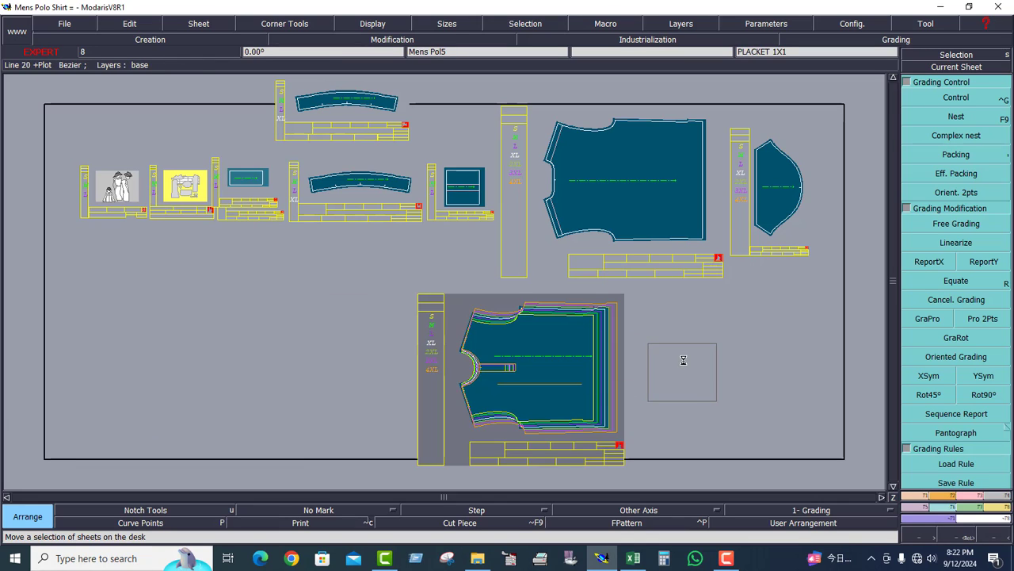
{"action": "left_click_drag", "start_coordinate": [555, 376], "coordinate": [522, 352]}
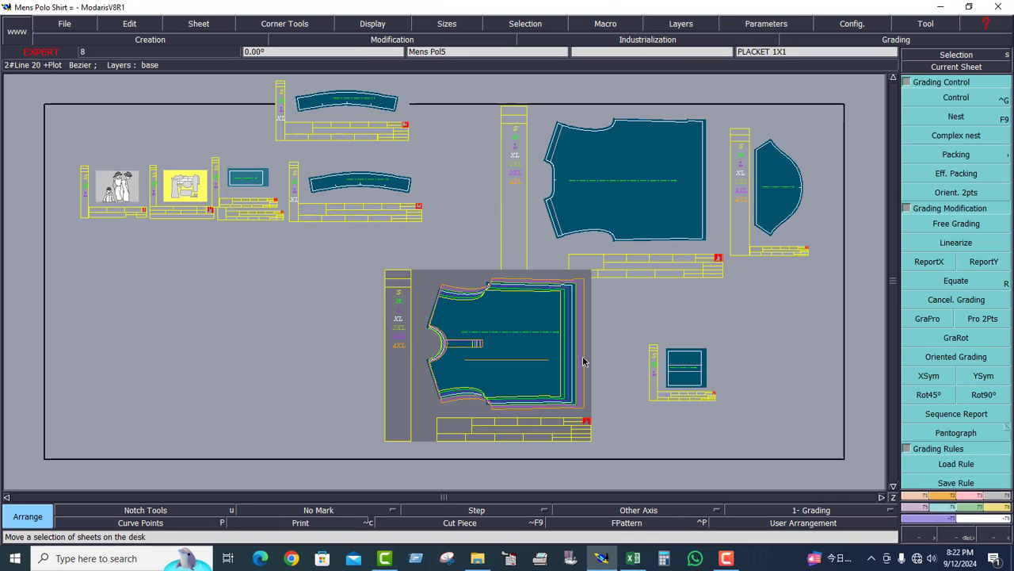
{"action": "left_click", "coordinate": [340, 341]}
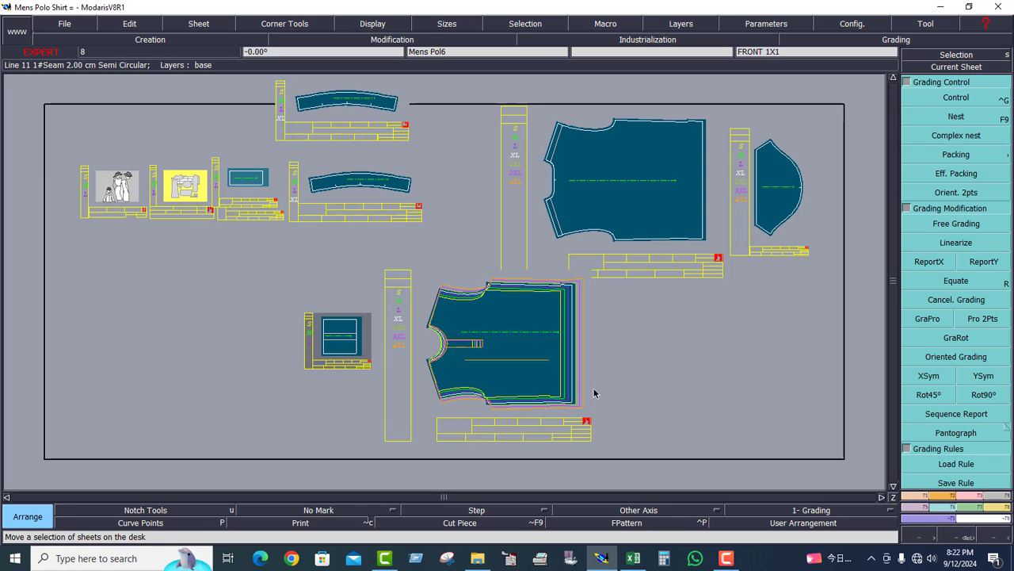
Display the nest of all sizes, S to 4XL, on the PLACKET 1X1 sheet.
{"action": "left_click", "coordinate": [960, 532]}
{"action": "left_click_drag", "start_coordinate": [249, 268], "coordinate": [562, 400]}
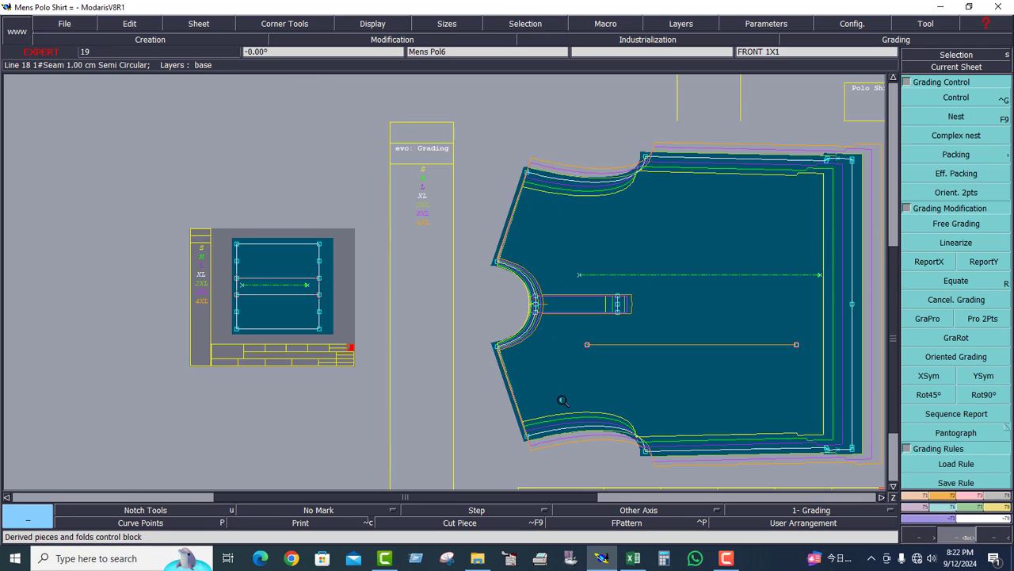
{"action": "left_click", "coordinate": [671, 293]}
{"action": "left_click_drag", "start_coordinate": [89, 156], "coordinate": [714, 411]}
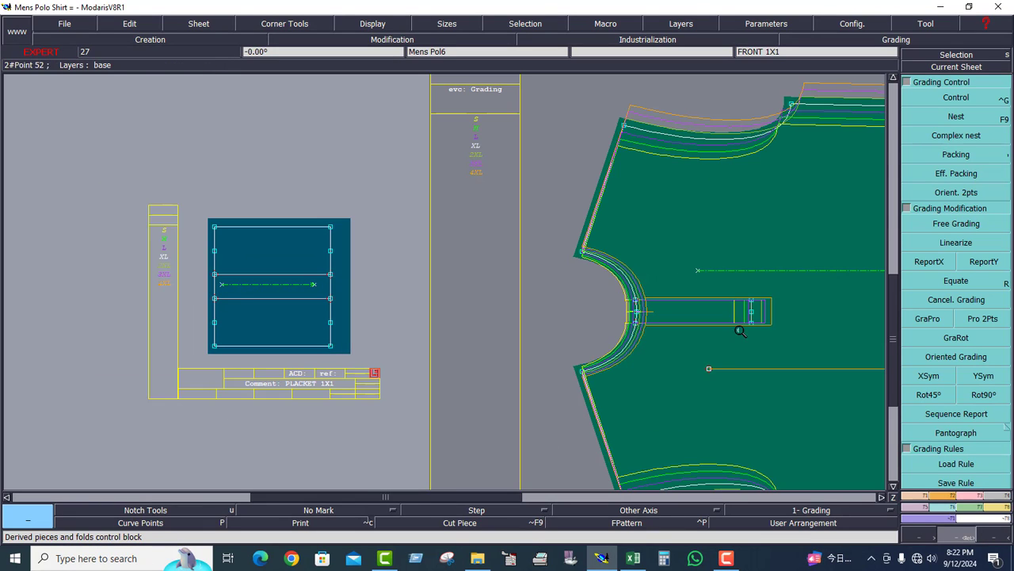
{"action": "left_click", "coordinate": [374, 289]}
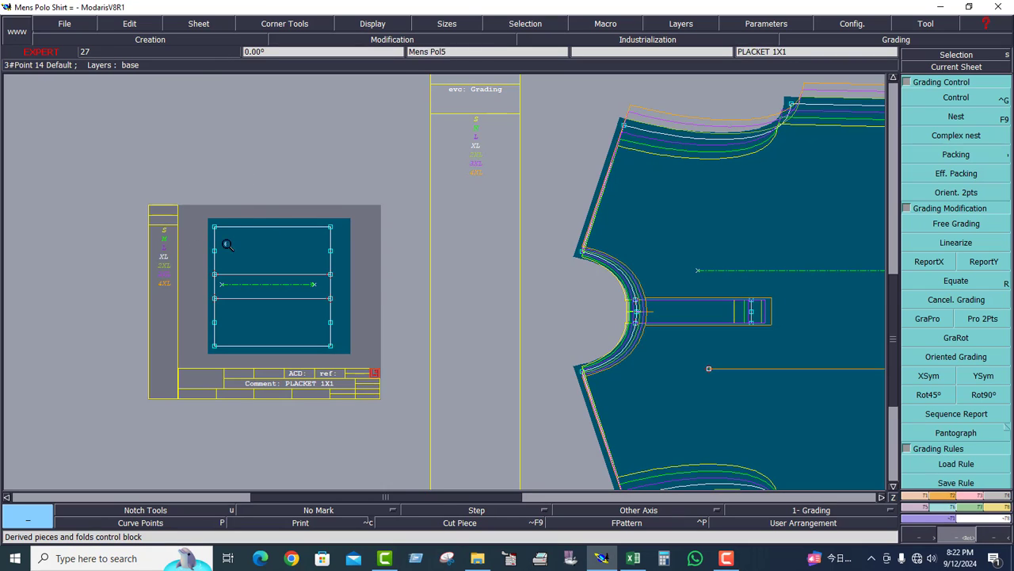
{"action": "left_click", "coordinate": [954, 120]}
{"action": "left_click_drag", "start_coordinate": [155, 219], "coordinate": [177, 315]}
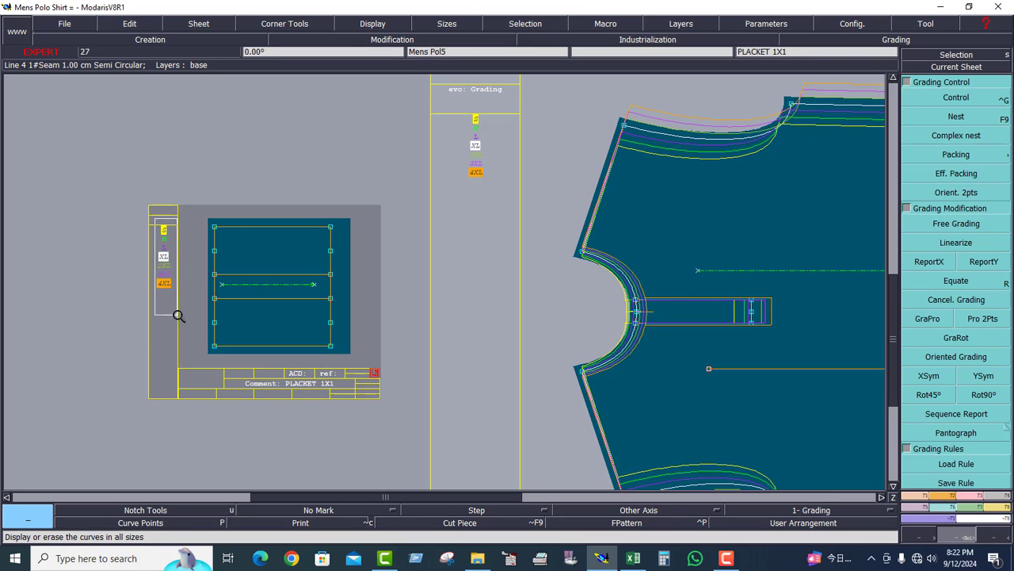
{"action": "left_click", "coordinate": [957, 118]}
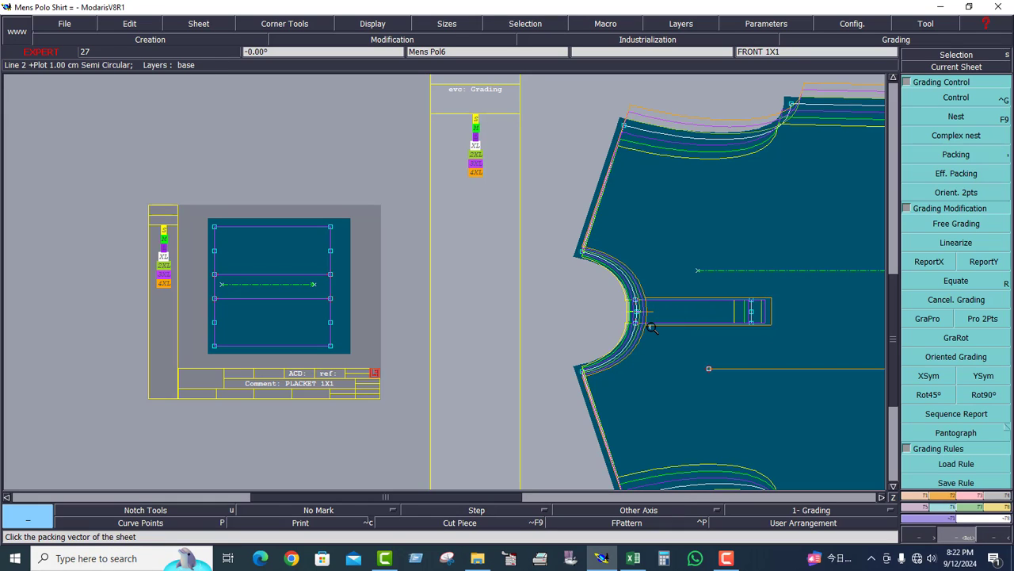
Report the Y grading of the front's placket box corners onto both ends of the two inner lines on PLACKET 1X1.
{"action": "left_click", "coordinate": [982, 261]}
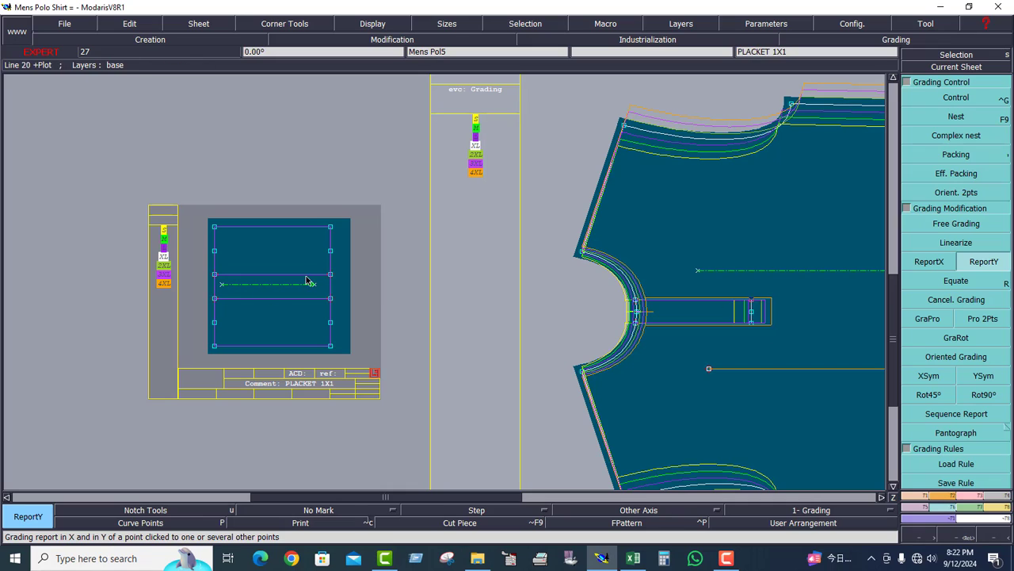
{"action": "left_click", "coordinate": [259, 287]}
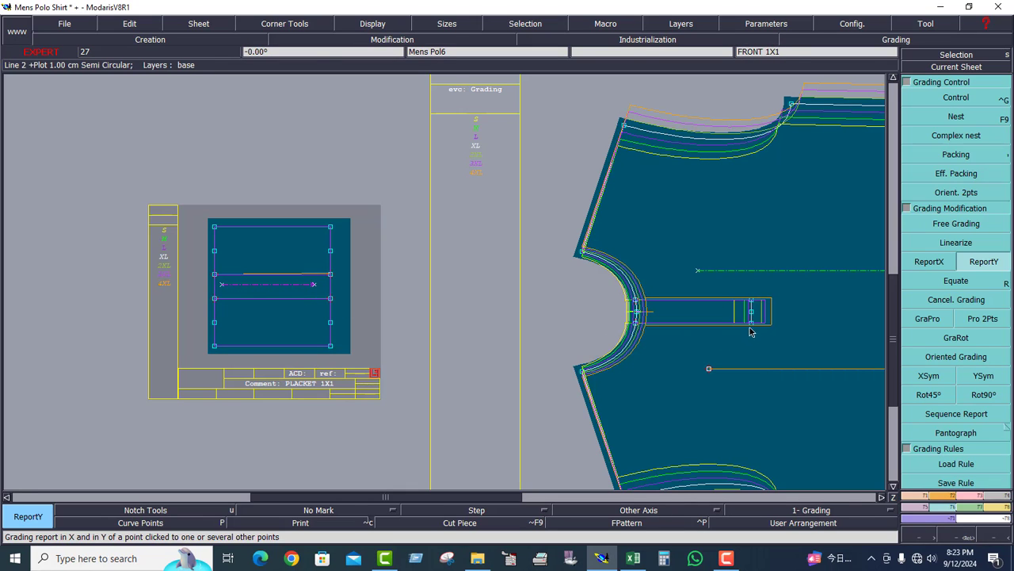
{"action": "left_click", "coordinate": [330, 299]}
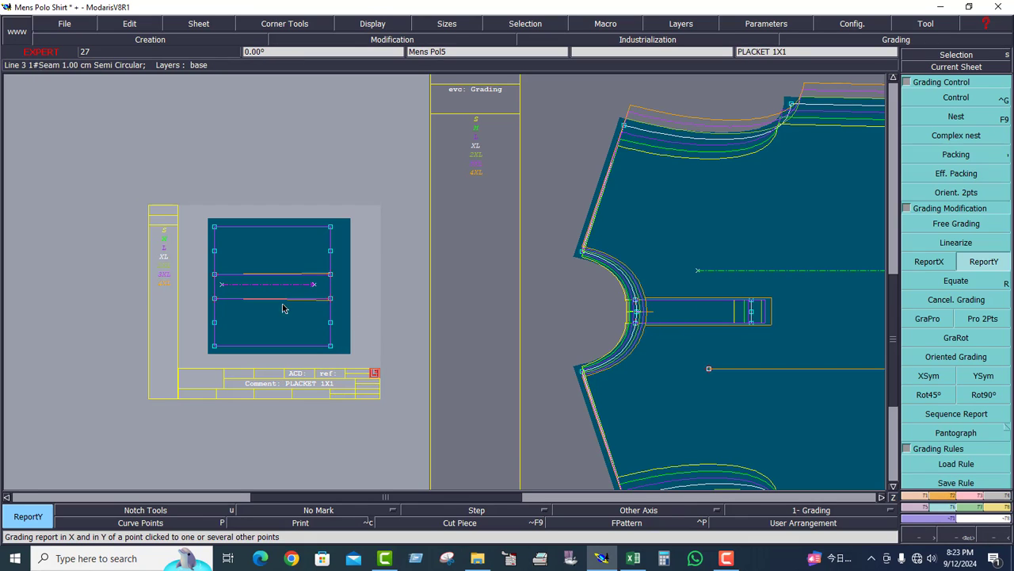
{"action": "left_click", "coordinate": [331, 274]}
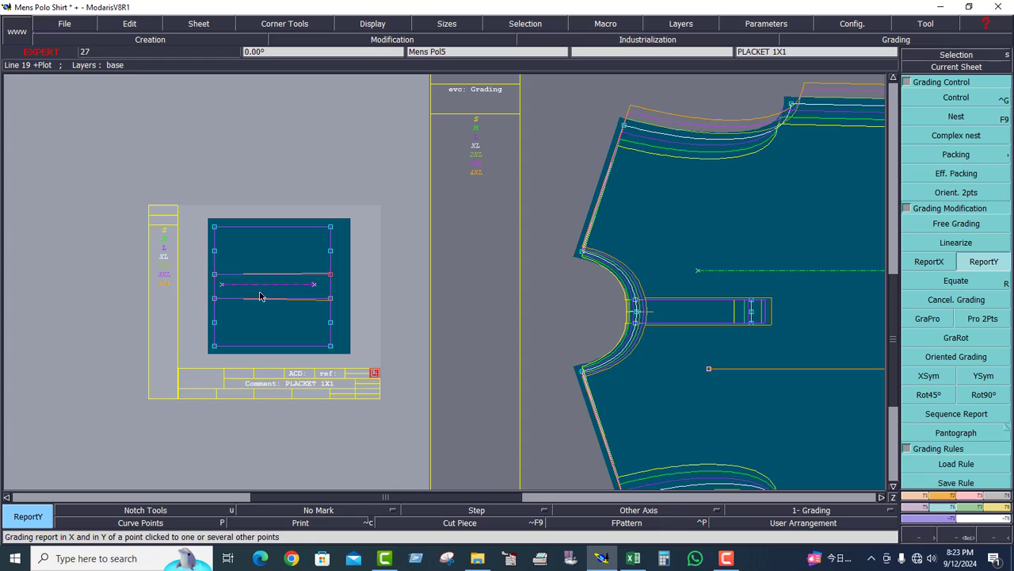
{"action": "left_click", "coordinate": [214, 274]}
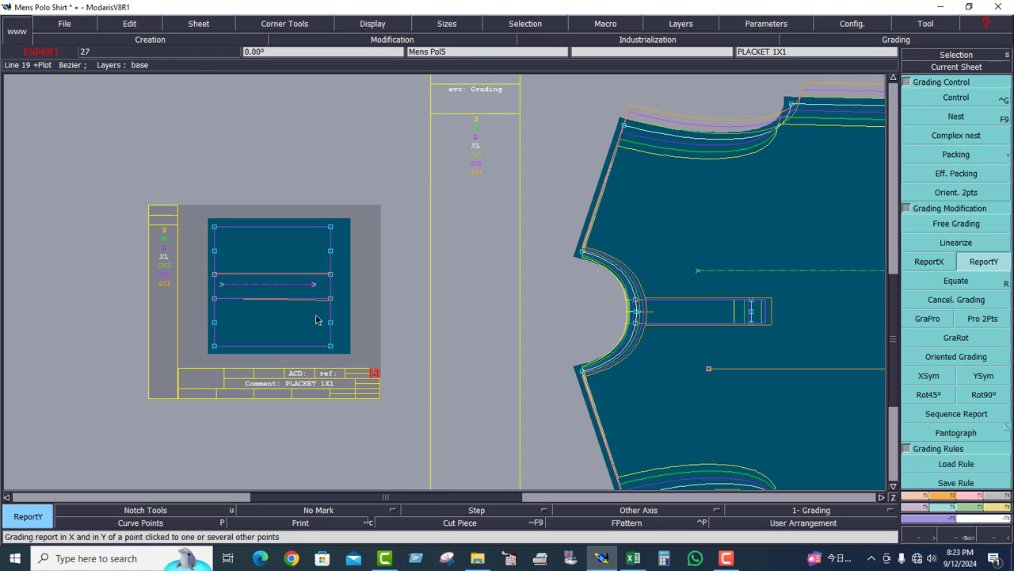
{"action": "left_click", "coordinate": [214, 298]}
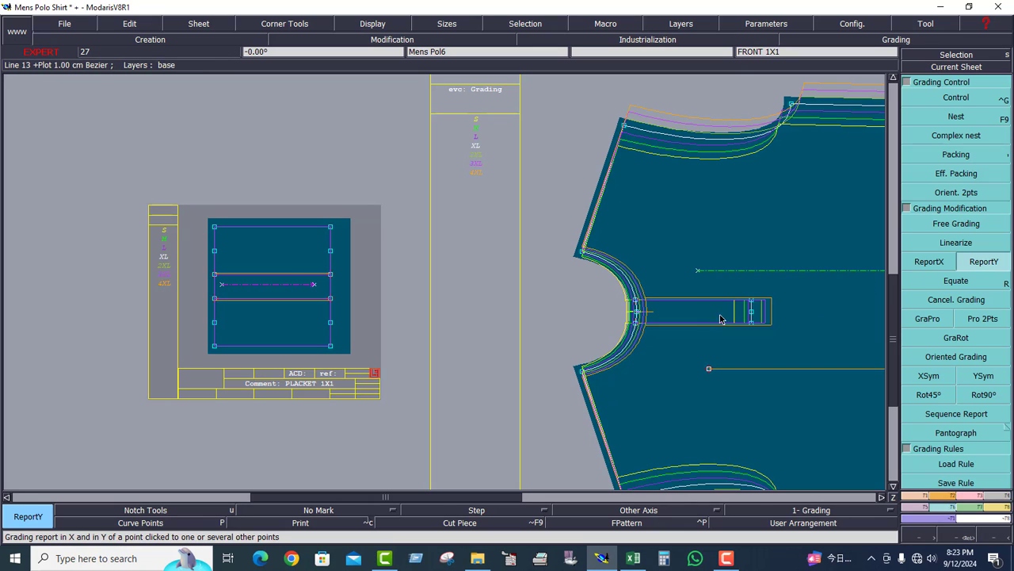
Pack the front nest on the placket box's neckline point, and report the box end's X grading onto the lower inner line's end on PLACKET 1X1.
{"action": "left_click", "coordinate": [962, 157]}
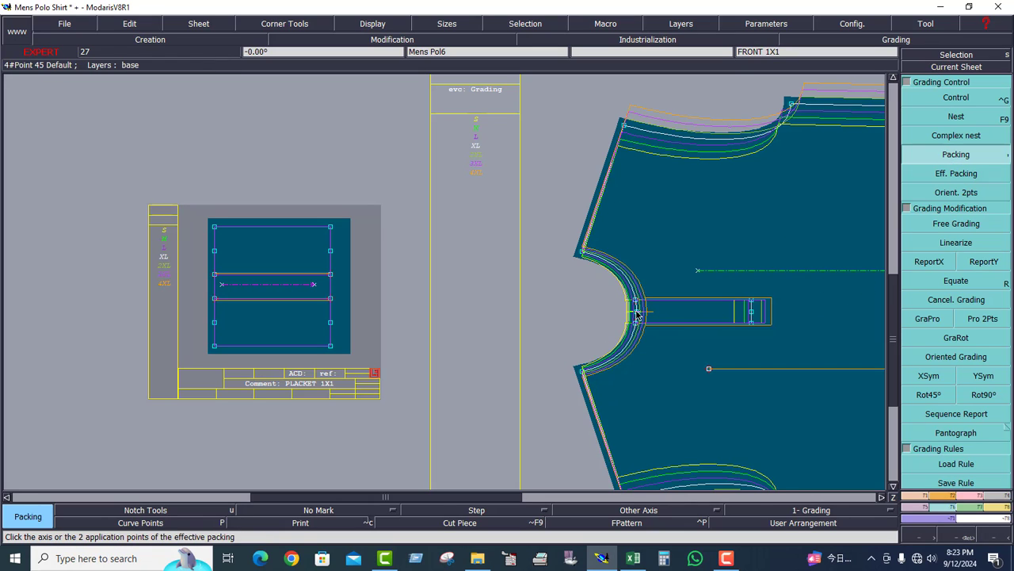
{"action": "left_click", "coordinate": [635, 315]}
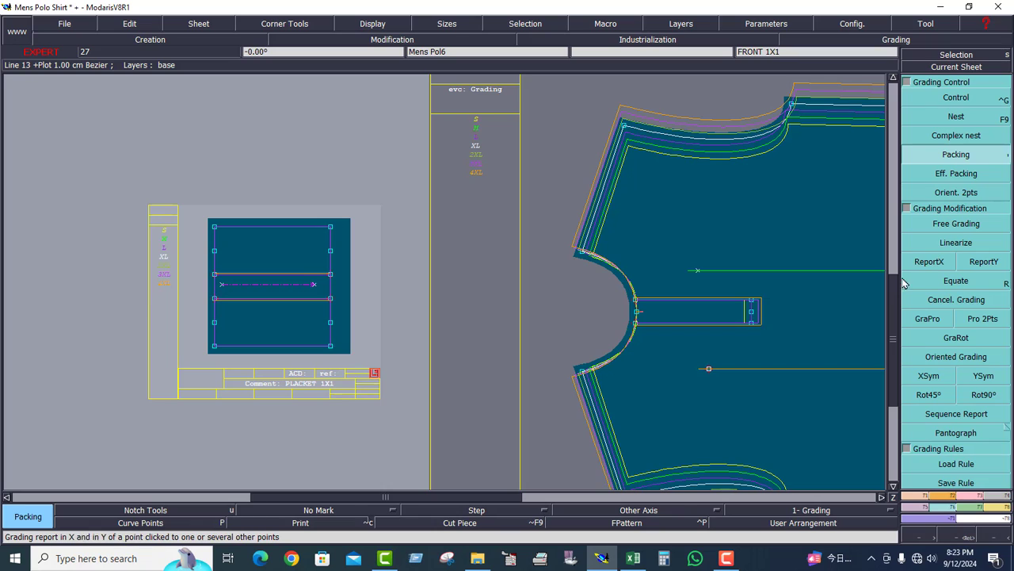
{"action": "left_click", "coordinate": [932, 265]}
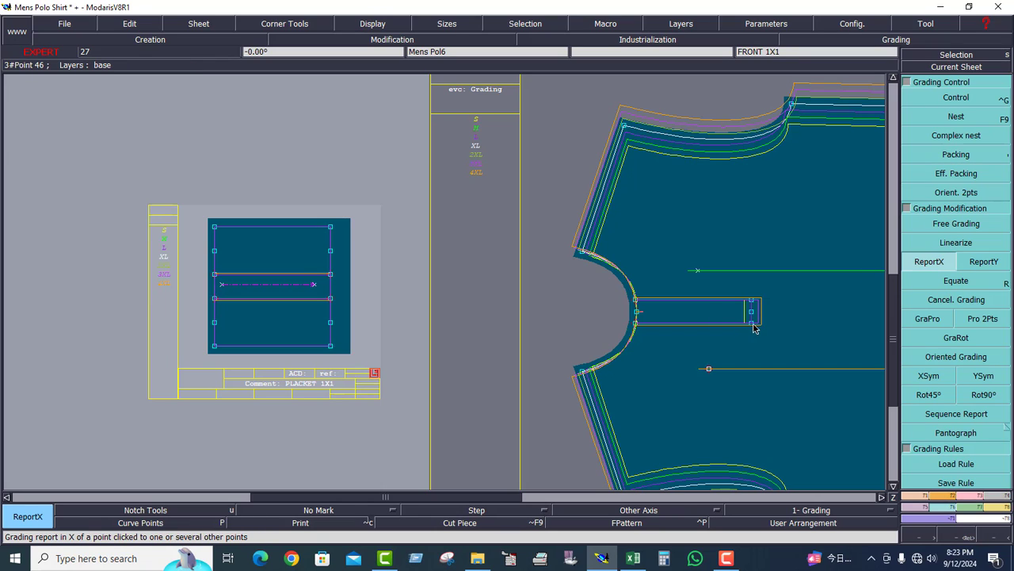
{"action": "left_click", "coordinate": [330, 300]}
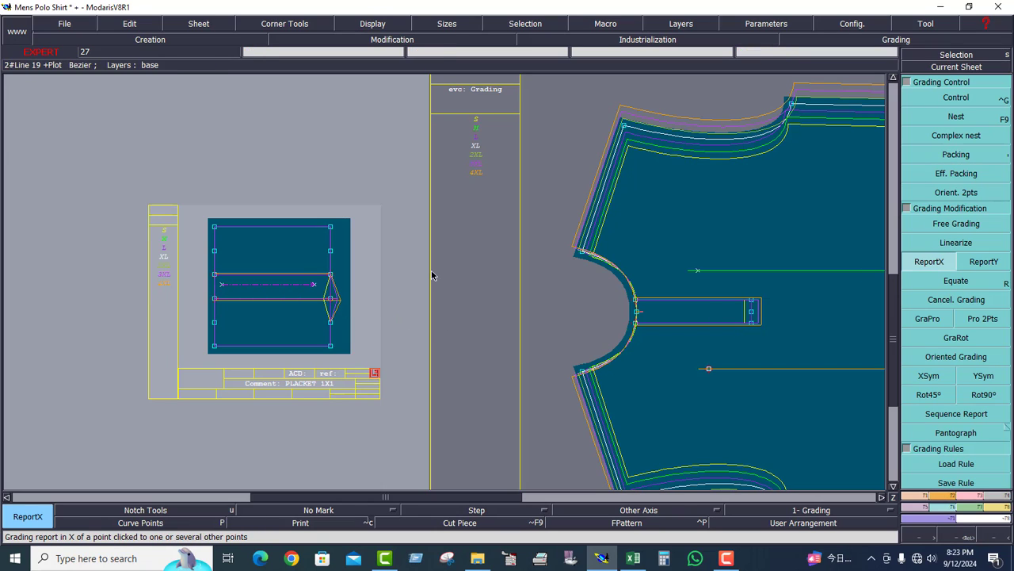
{"action": "key", "text": "Escape"}
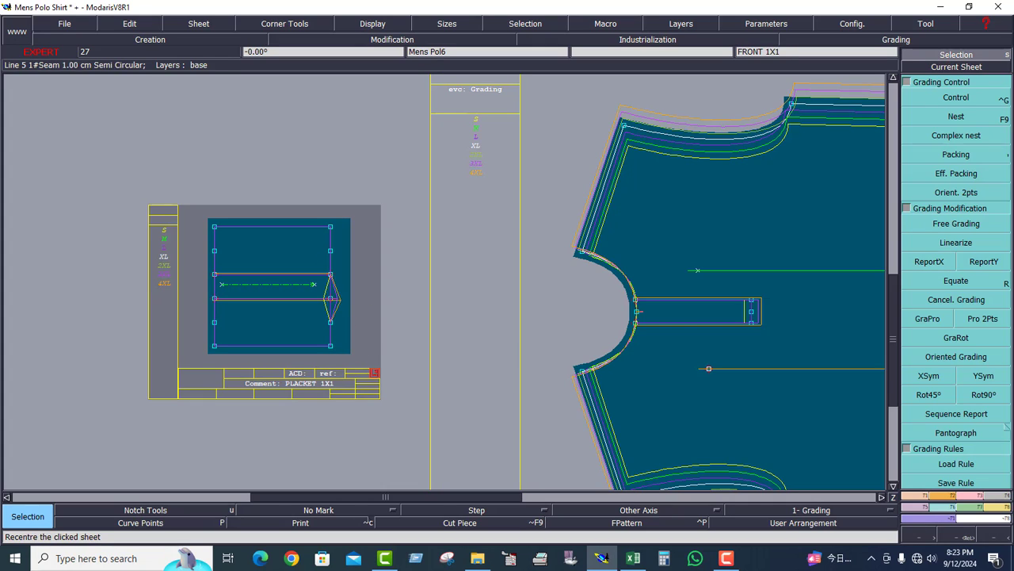
On PLACKET 1X1, report the X grading of the lower inner line's right end onto the other points of the right edge.
{"action": "left_click", "coordinate": [946, 69]}
{"action": "left_click", "coordinate": [336, 218]}
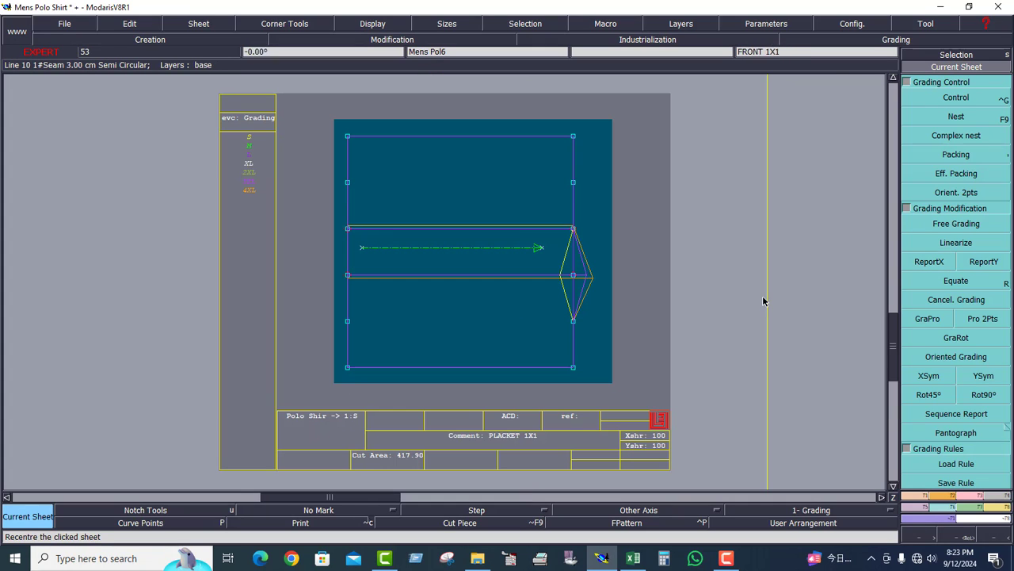
{"action": "left_click", "coordinate": [931, 262]}
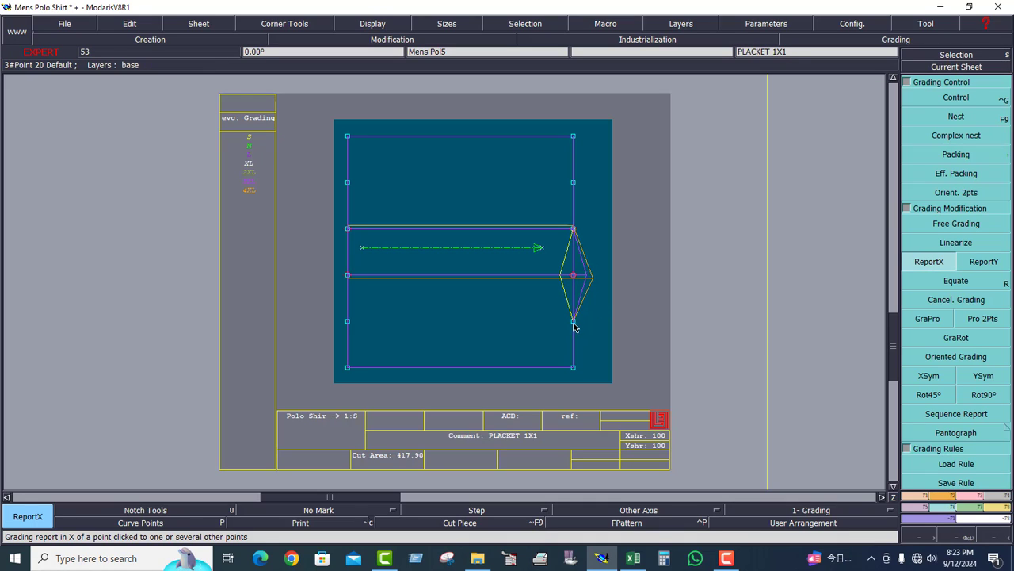
{"action": "left_click", "coordinate": [574, 322]}
{"action": "left_click", "coordinate": [574, 369]}
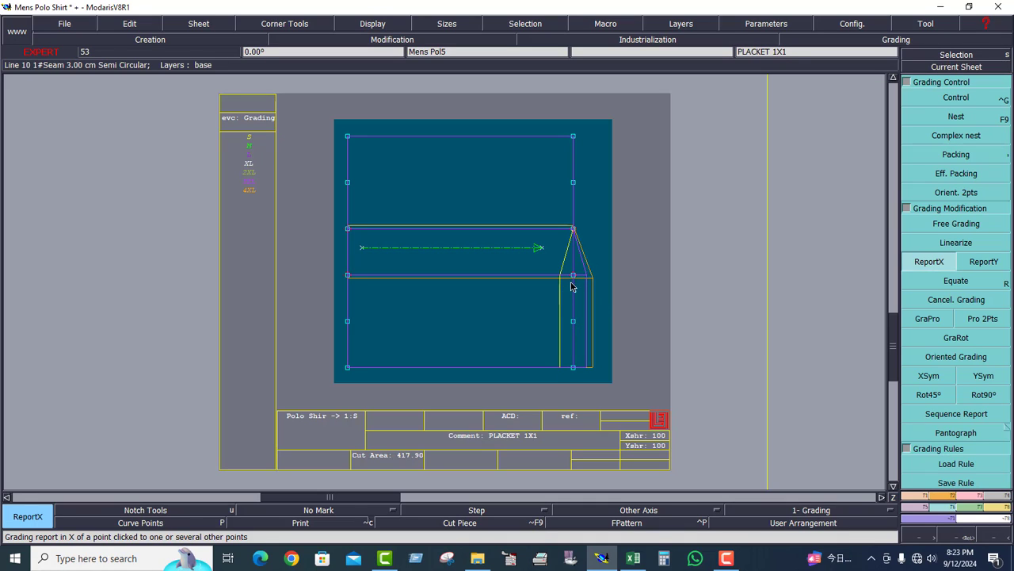
{"action": "left_click", "coordinate": [573, 229]}
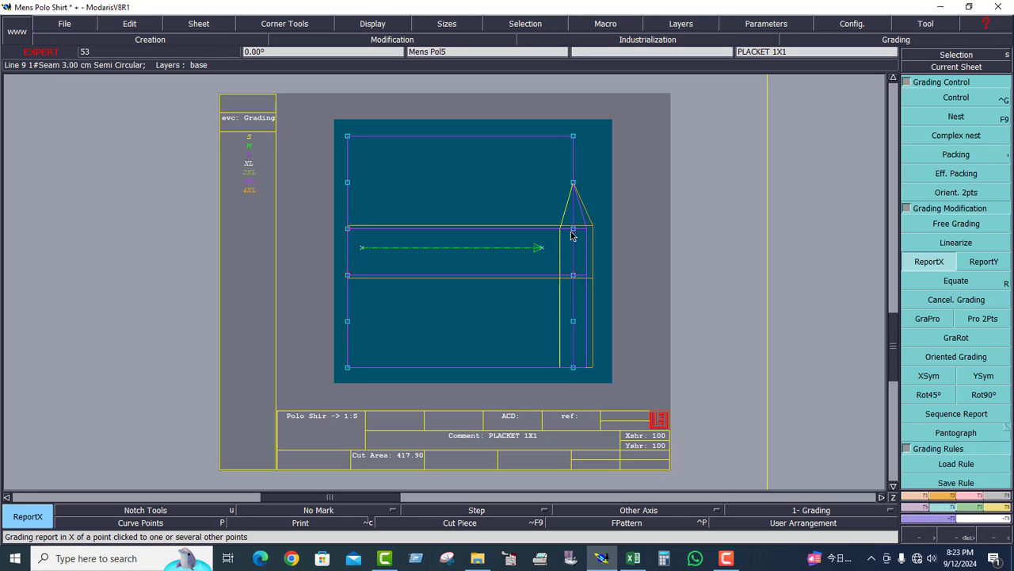
{"action": "left_click", "coordinate": [574, 184]}
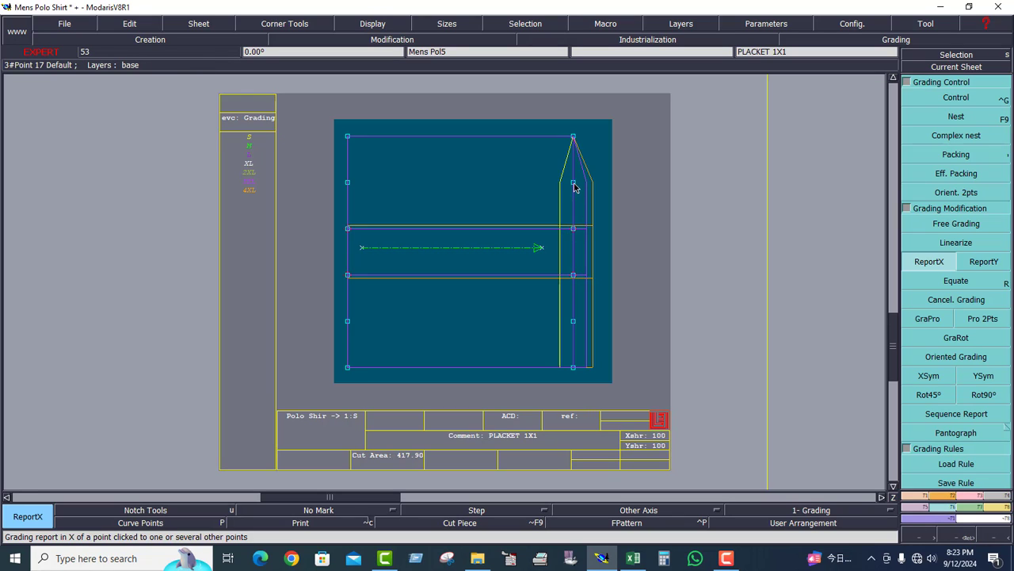
{"action": "left_click", "coordinate": [574, 137]}
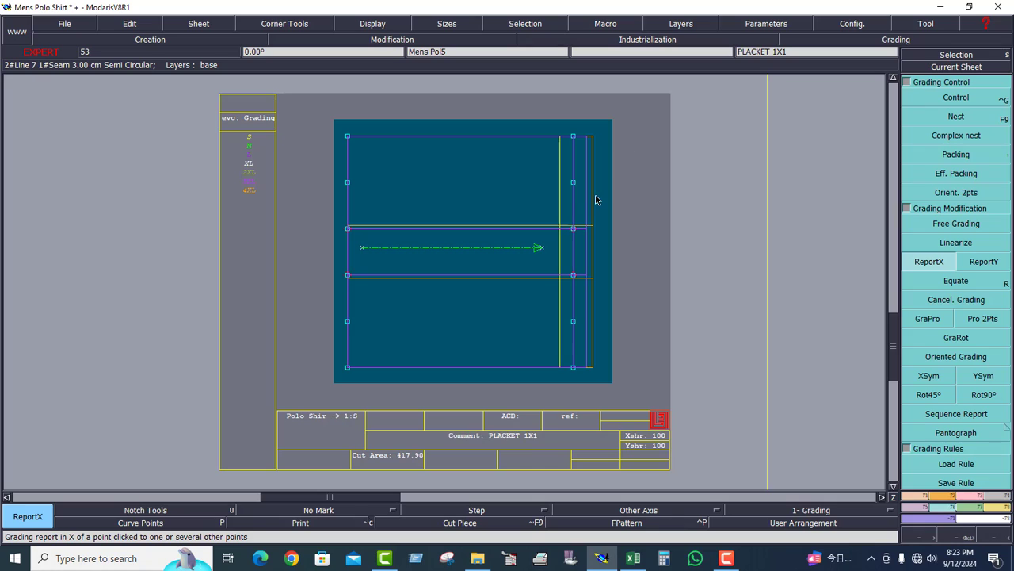
Draw two straight Bezier lines across the placket, joining the opposite side points above and below the two inner lines.
{"action": "left_click", "coordinate": [949, 157]}
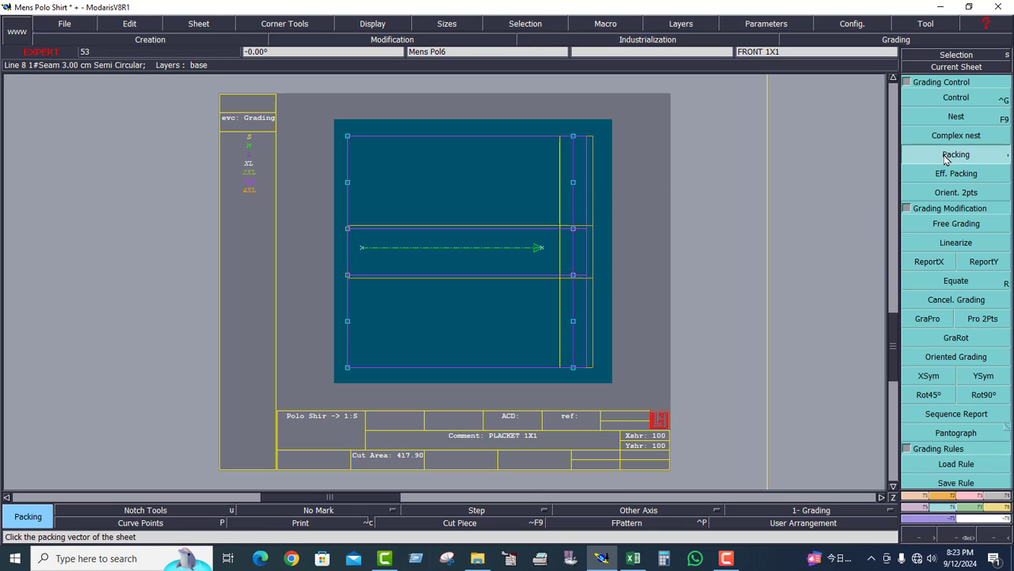
{"action": "left_click", "coordinate": [917, 497]}
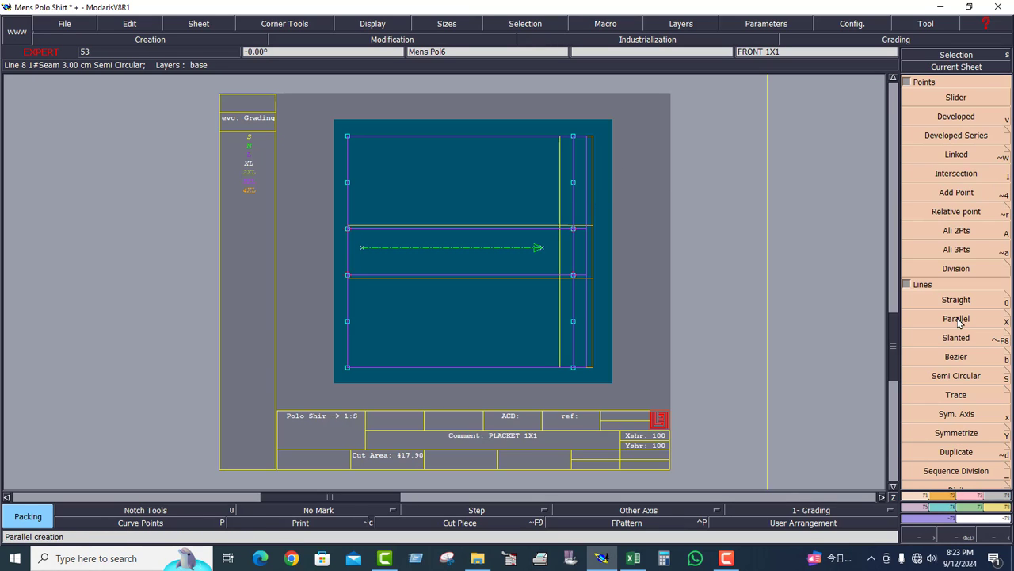
{"action": "left_click", "coordinate": [956, 357]}
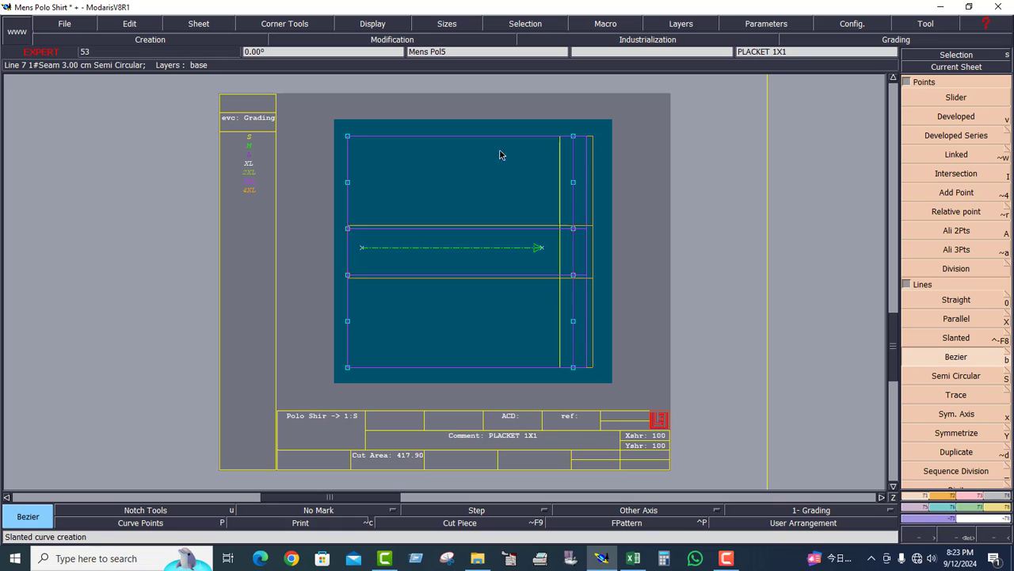
{"action": "left_click", "coordinate": [348, 182]}
{"action": "left_click", "coordinate": [573, 183]}
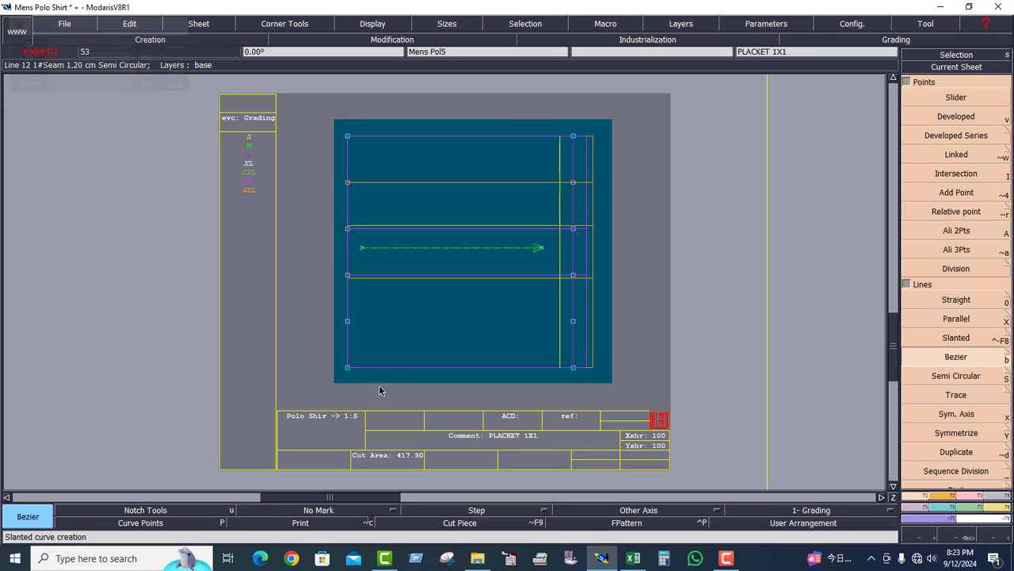
{"action": "left_click", "coordinate": [347, 321]}
{"action": "left_click", "coordinate": [573, 321]}
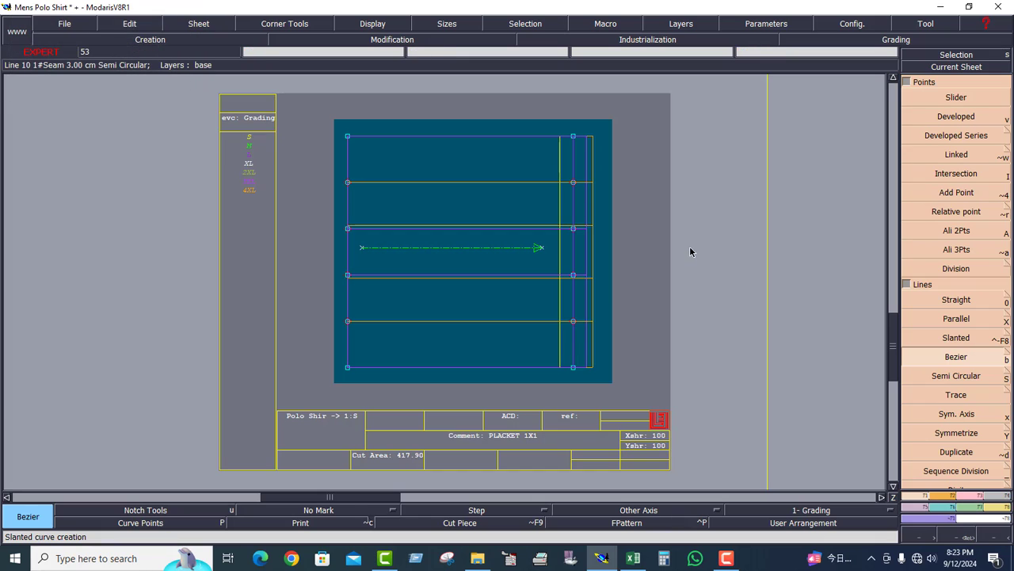
Pack the nest on the lower inner line's right end, and set the 4XL ddy of the point below it to -0.50.
{"action": "left_click", "coordinate": [951, 510]}
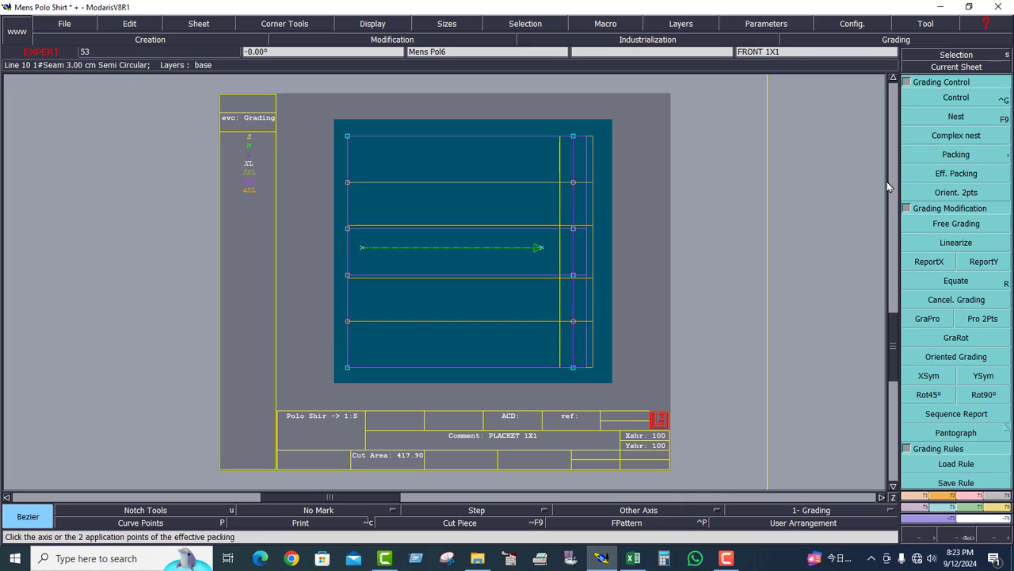
{"action": "left_click", "coordinate": [957, 155]}
{"action": "left_click", "coordinate": [574, 277]}
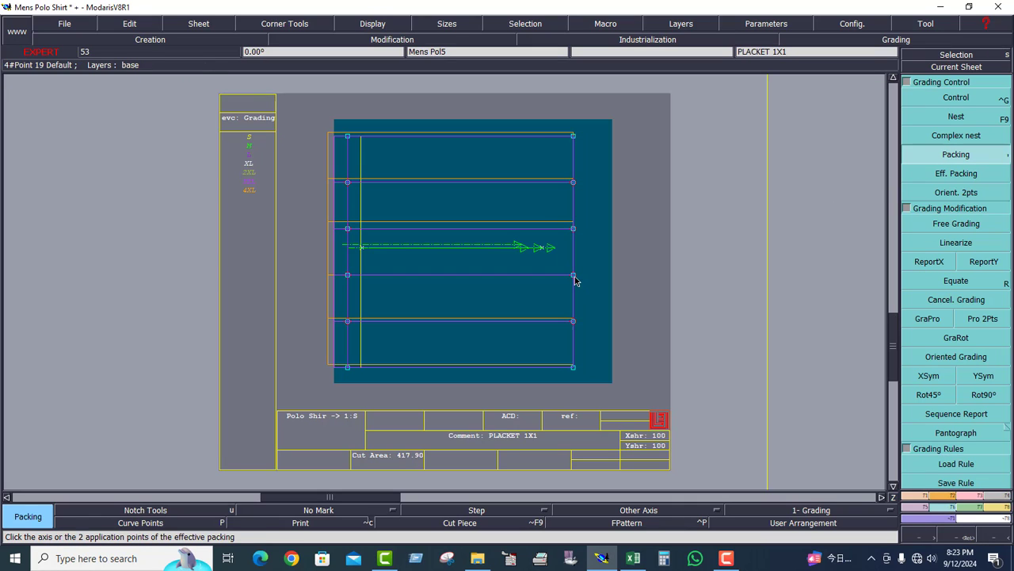
{"action": "key", "text": "ctrl+g"}
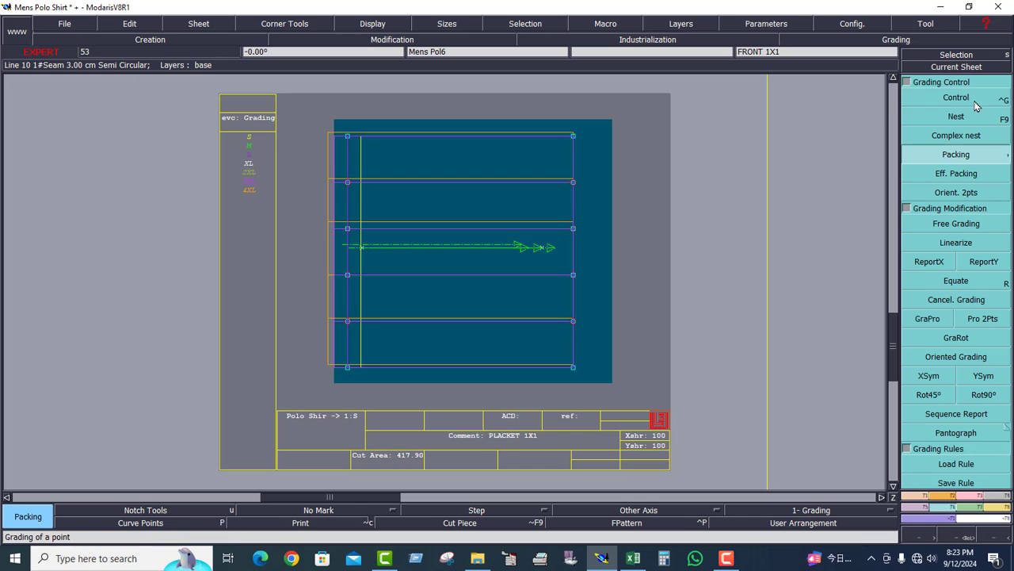
{"action": "left_click", "coordinate": [589, 320]}
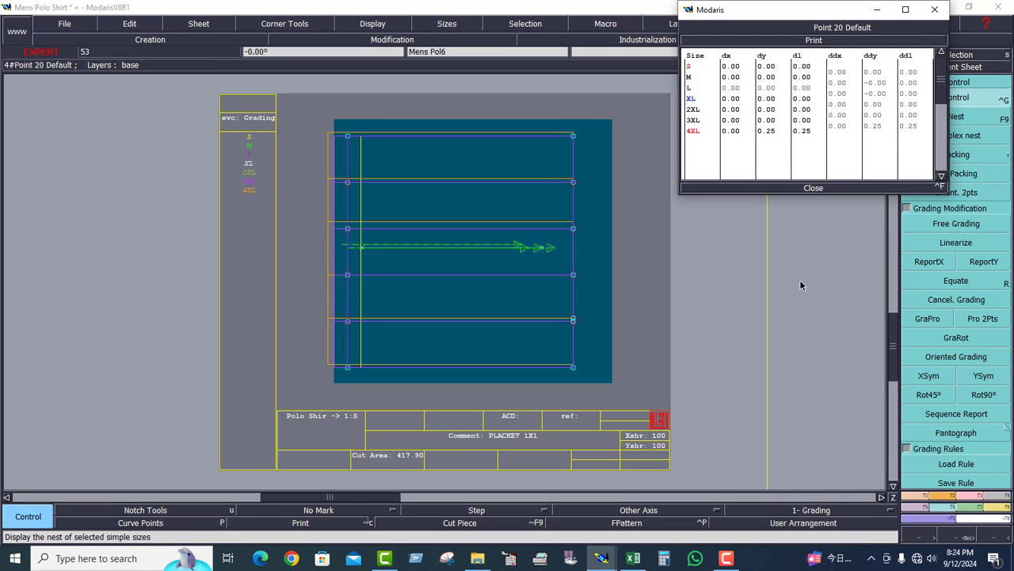
{"action": "left_click", "coordinate": [873, 126]}
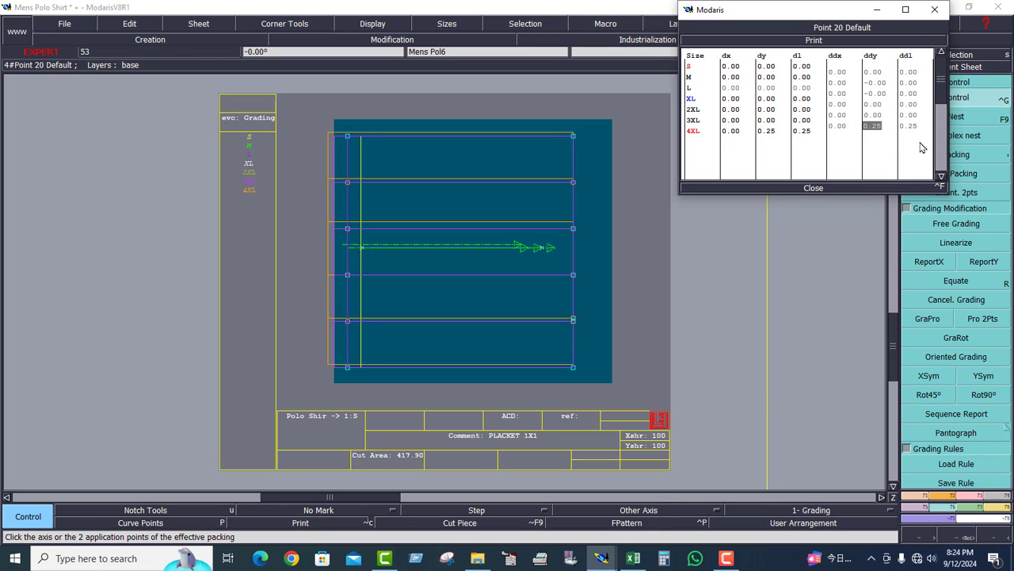
{"action": "type", "text": "0.5"}
{"action": "key", "text": "Return"}
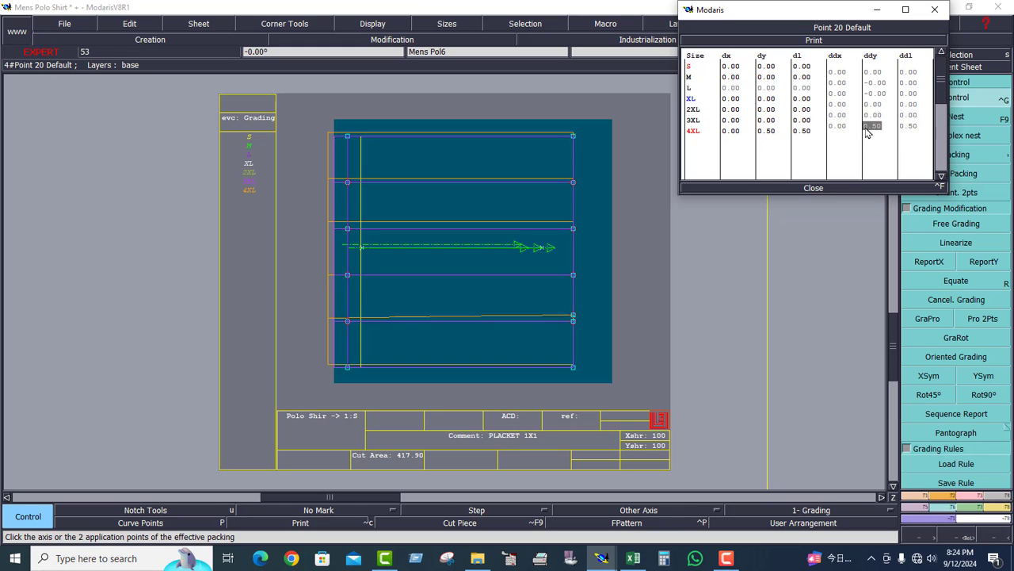
{"action": "key", "text": "Return"}
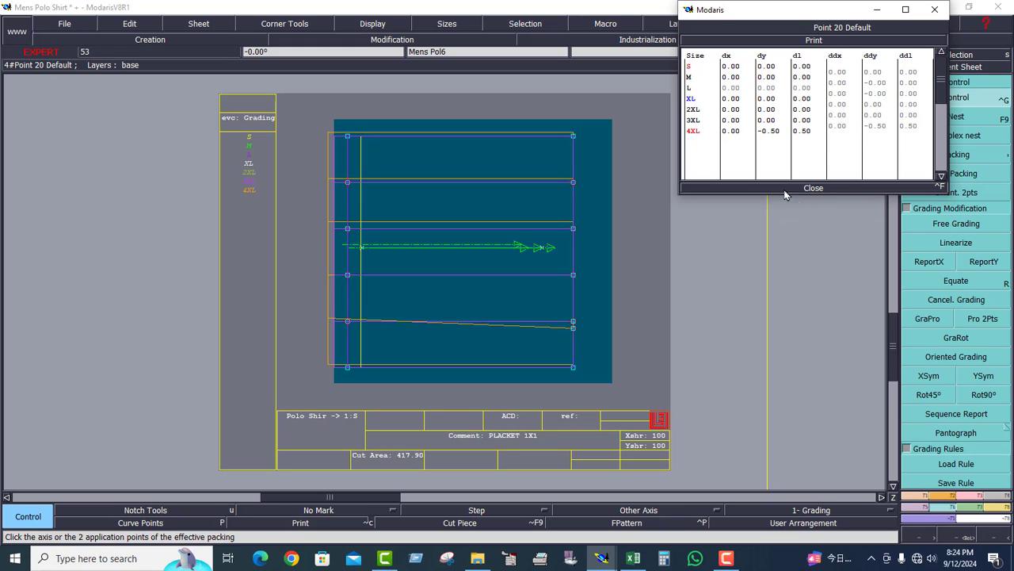
{"action": "left_click", "coordinate": [812, 189]}
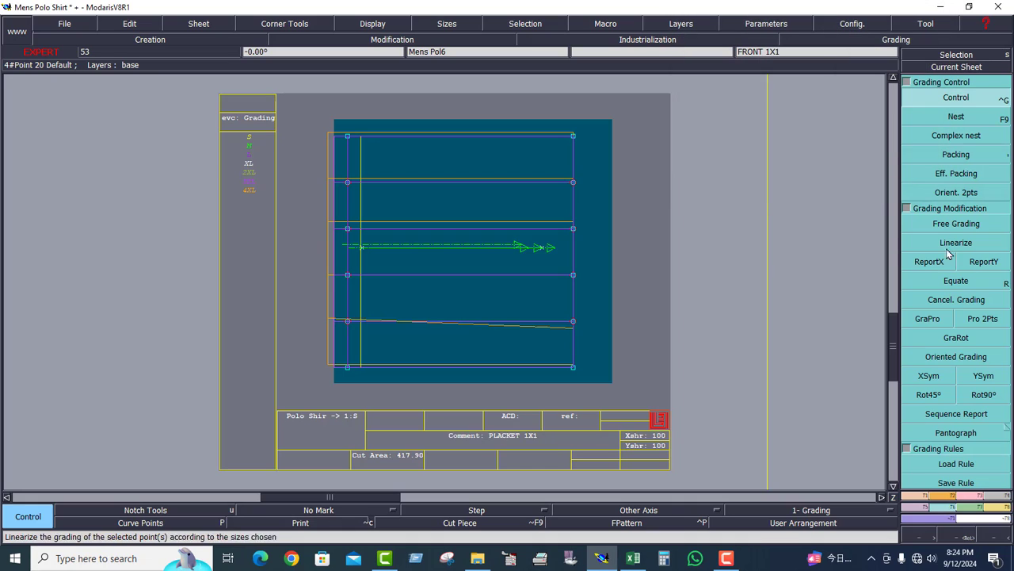
Pack the nest on the lower Bezier line's right end, and set the 4XL ddy of the placket's lower right corner to -0.5.
{"action": "left_click", "coordinate": [956, 154]}
{"action": "left_click", "coordinate": [573, 321]}
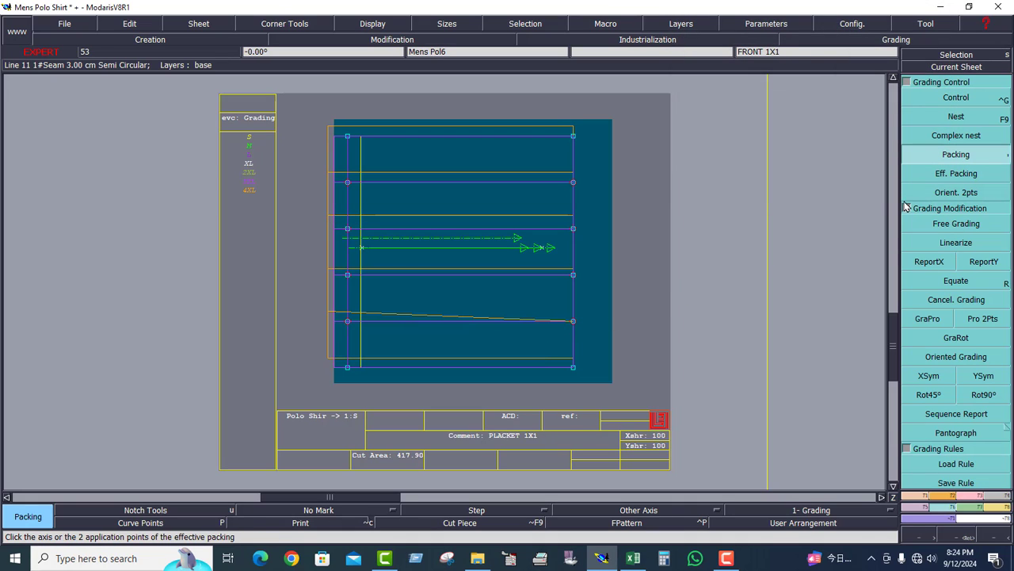
{"action": "left_click", "coordinate": [919, 98]}
{"action": "left_click", "coordinate": [575, 370]}
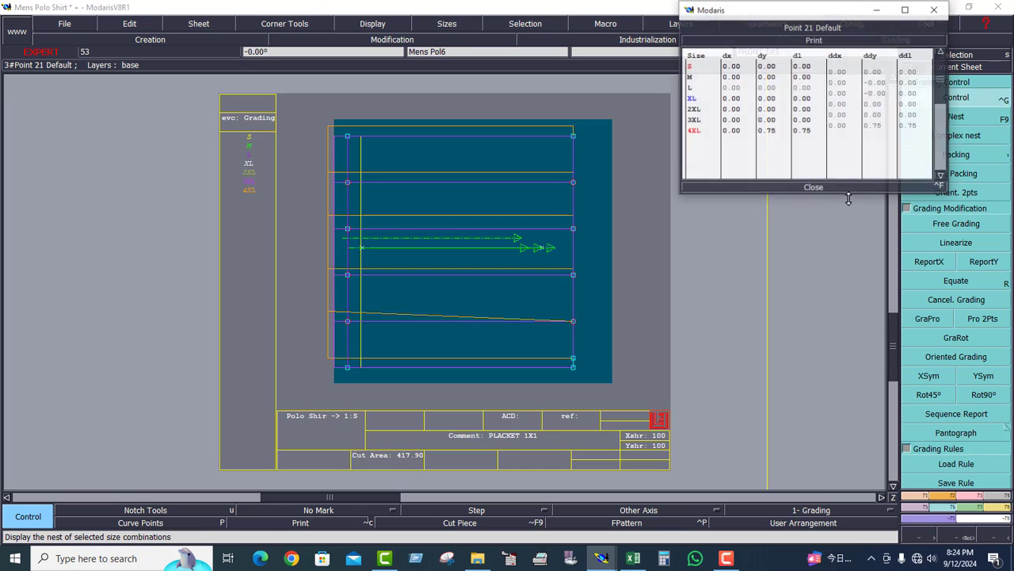
{"action": "left_click", "coordinate": [874, 126]}
{"action": "type", "text": "-0.5"}
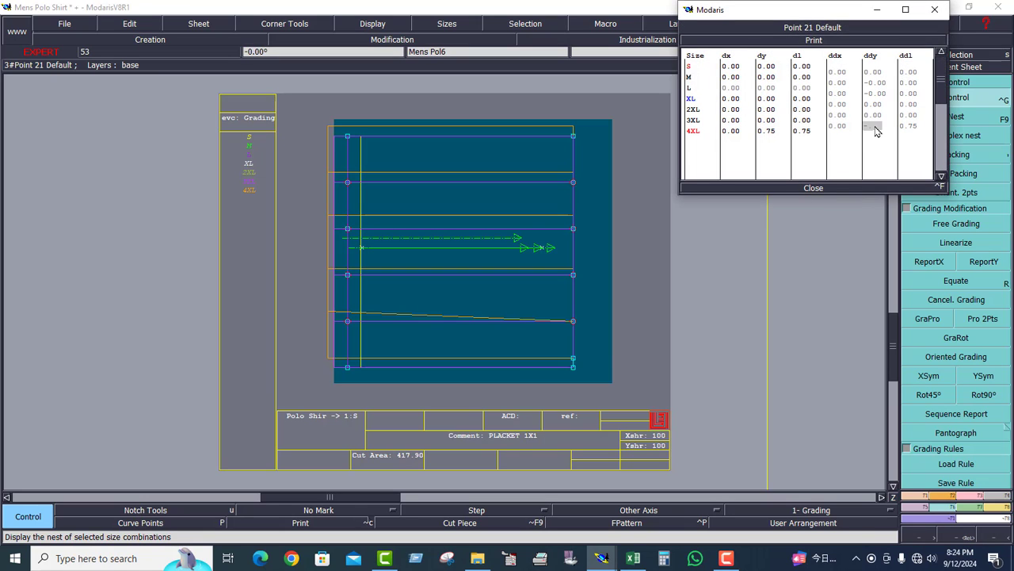
{"action": "key", "text": "Return"}
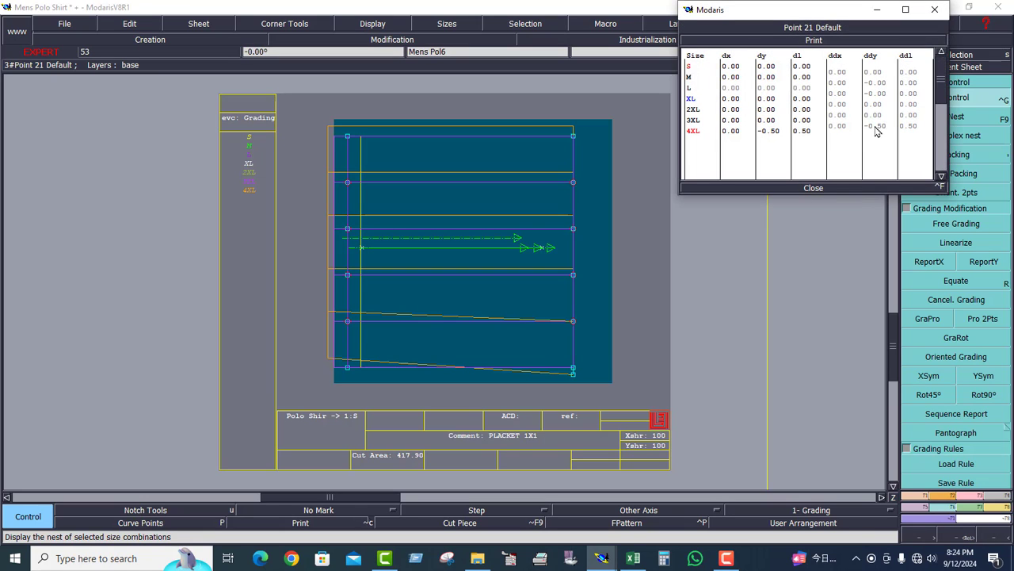
{"action": "left_click", "coordinate": [810, 190]}
Restore the sheet's original packing, and report the Y grading of the lower Bezier line and bottom edge from their right ends to their left ends.
{"action": "left_click", "coordinate": [971, 156]}
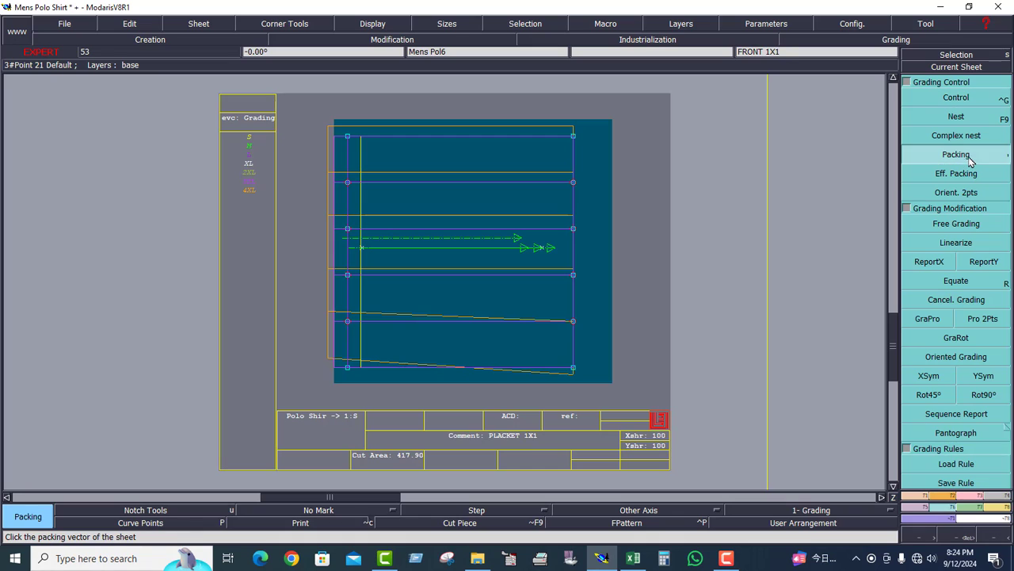
{"action": "left_click", "coordinate": [535, 243]}
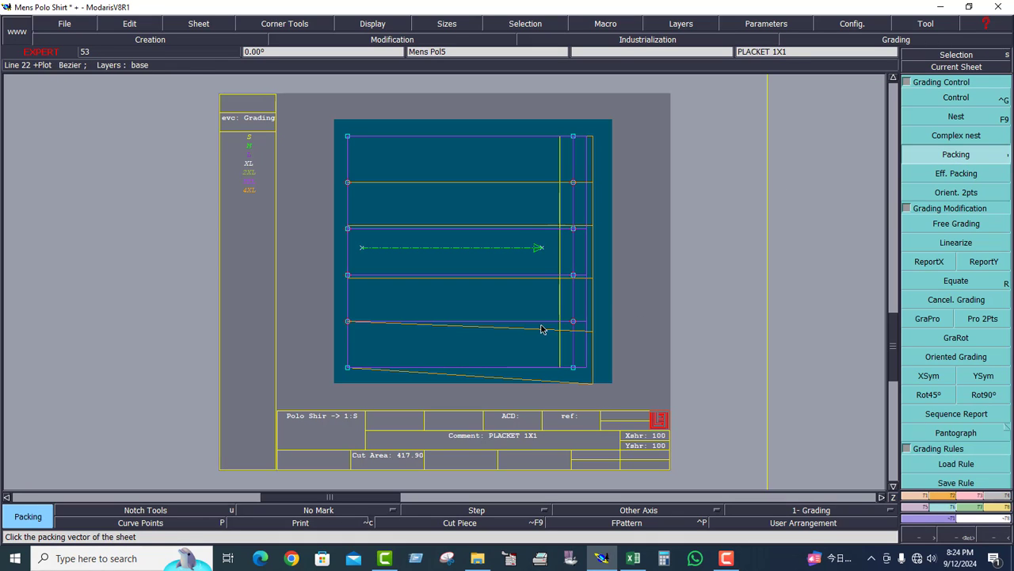
{"action": "left_click", "coordinate": [977, 263]}
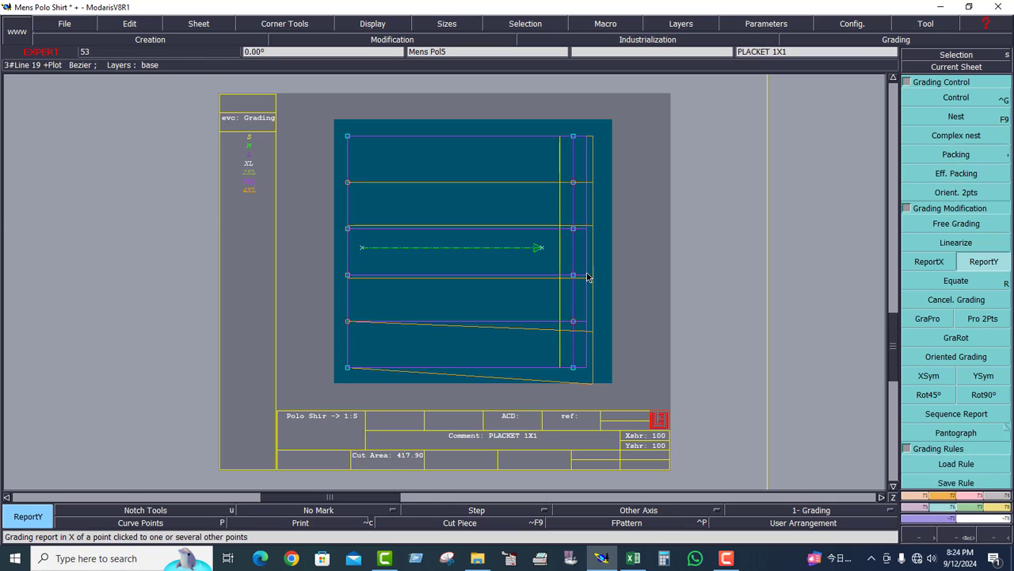
{"action": "left_click", "coordinate": [573, 321]}
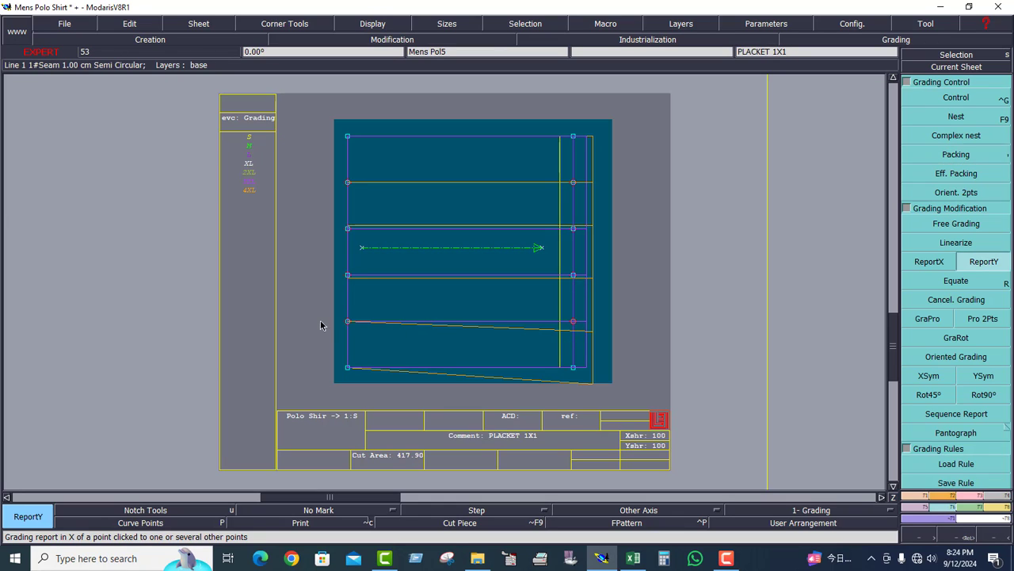
{"action": "left_click", "coordinate": [347, 321]}
{"action": "left_click", "coordinate": [573, 367]}
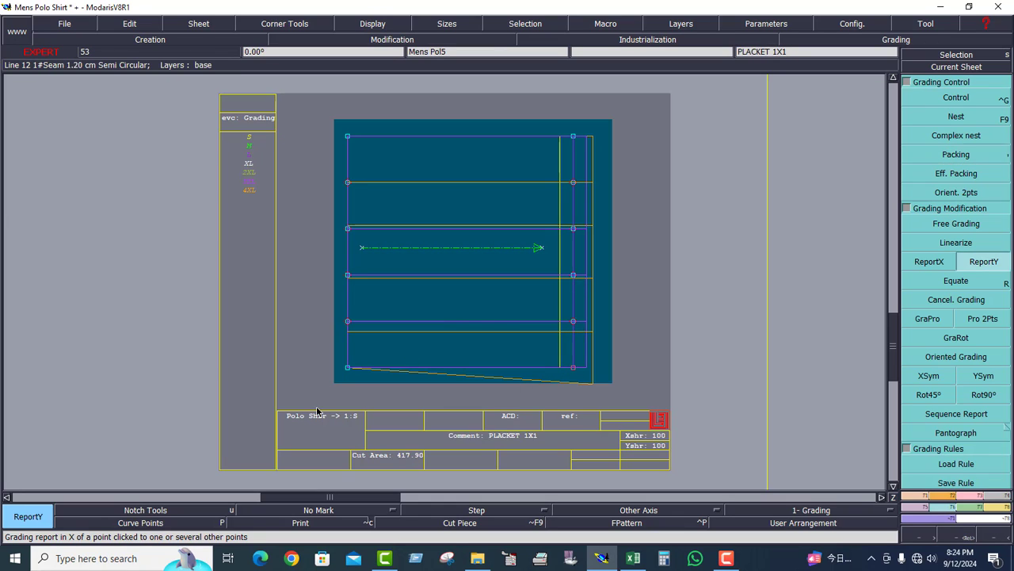
{"action": "left_click", "coordinate": [347, 367]}
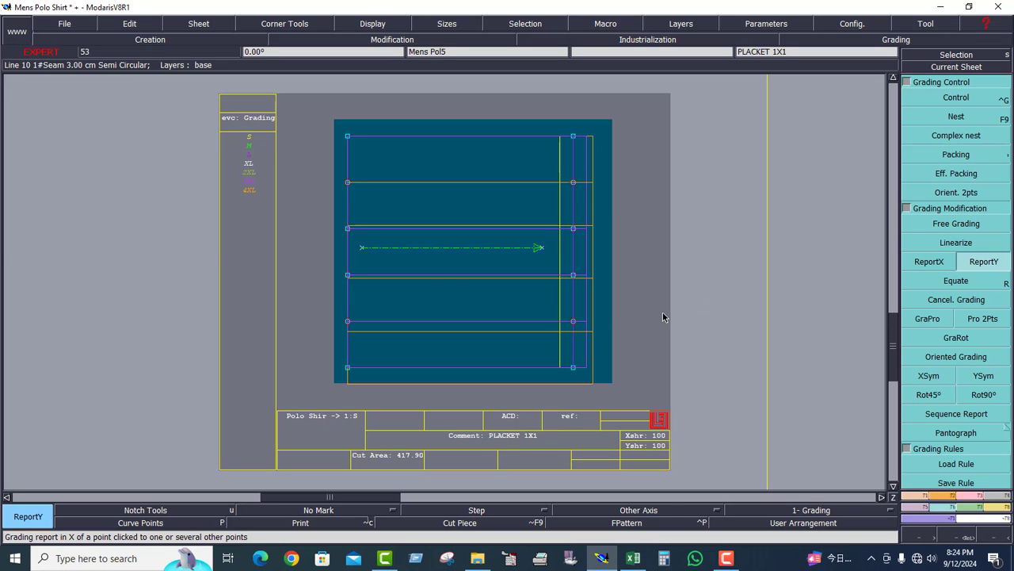
Report the Y grading of the two lowest right-edge points onto the two uppermost ones, and mirror those upper points' grading with XSym.
{"action": "left_click", "coordinate": [574, 322]}
{"action": "left_click", "coordinate": [573, 183]}
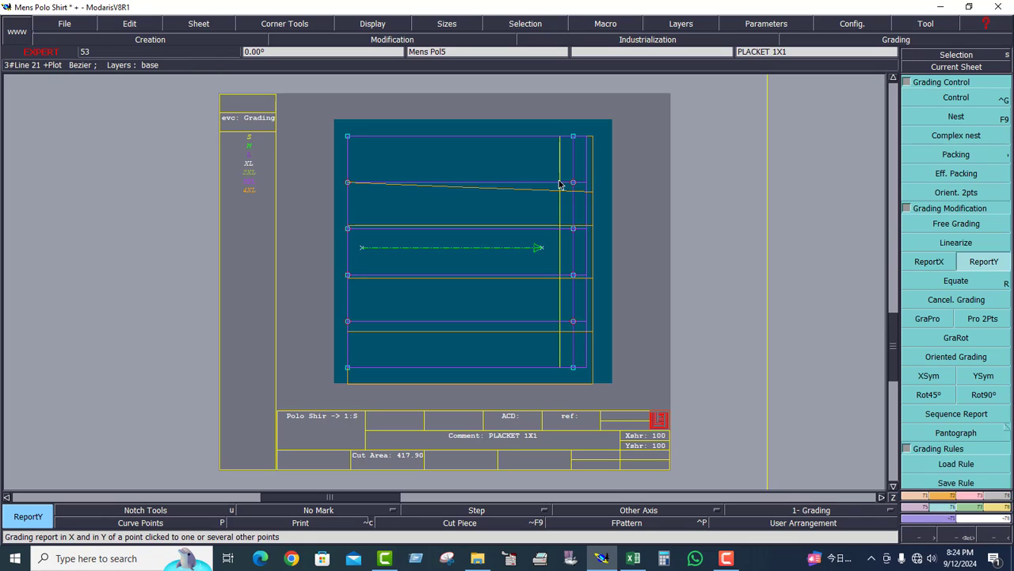
{"action": "left_click", "coordinate": [573, 136]}
{"action": "left_click", "coordinate": [929, 376]}
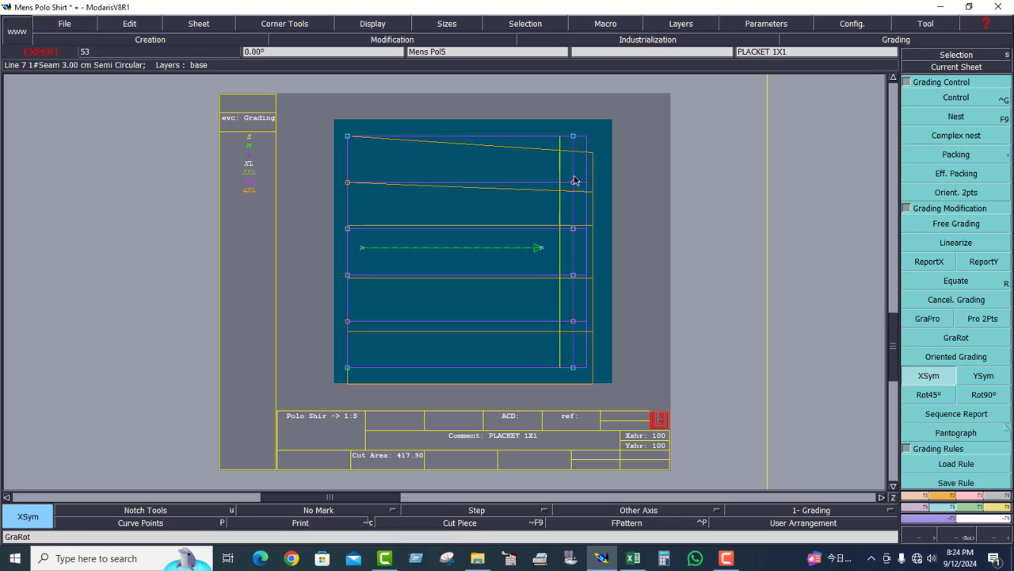
{"action": "left_click", "coordinate": [573, 182]}
{"action": "left_click", "coordinate": [573, 137]}
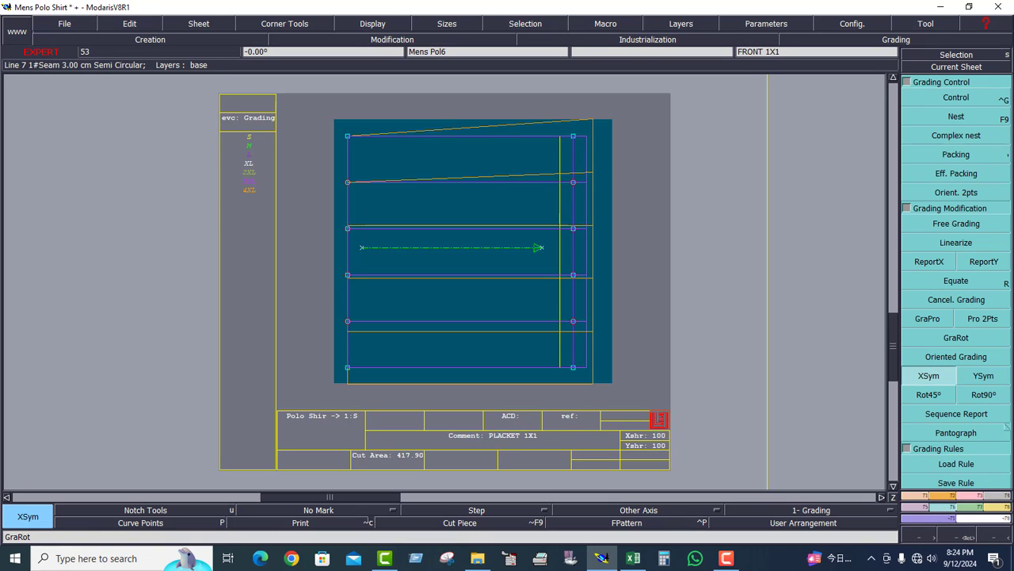
Report the Y grading of the upper Bezier line and top edge from their right ends onto their left ends.
{"action": "left_click", "coordinate": [997, 260]}
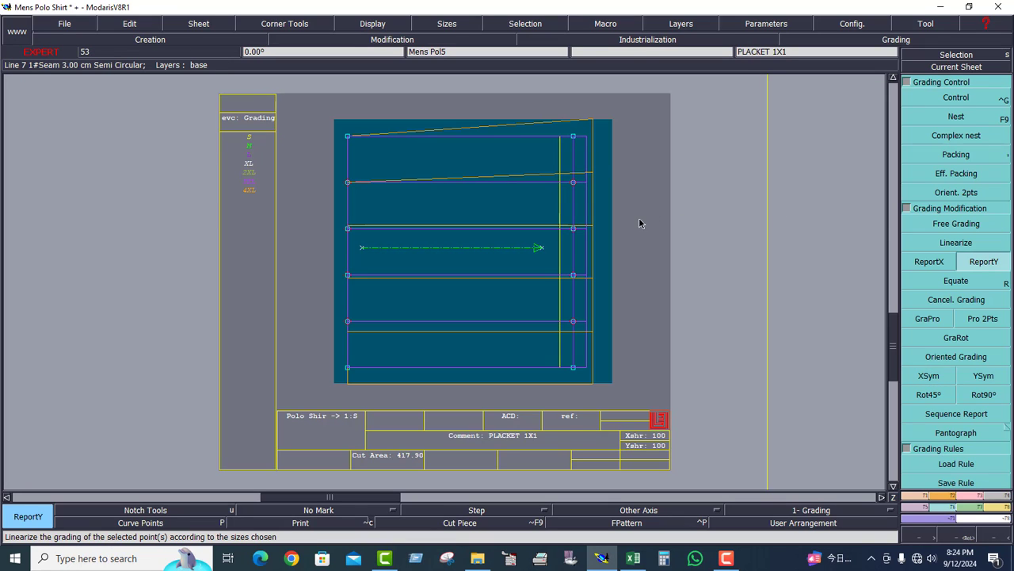
{"action": "left_click", "coordinate": [347, 182]}
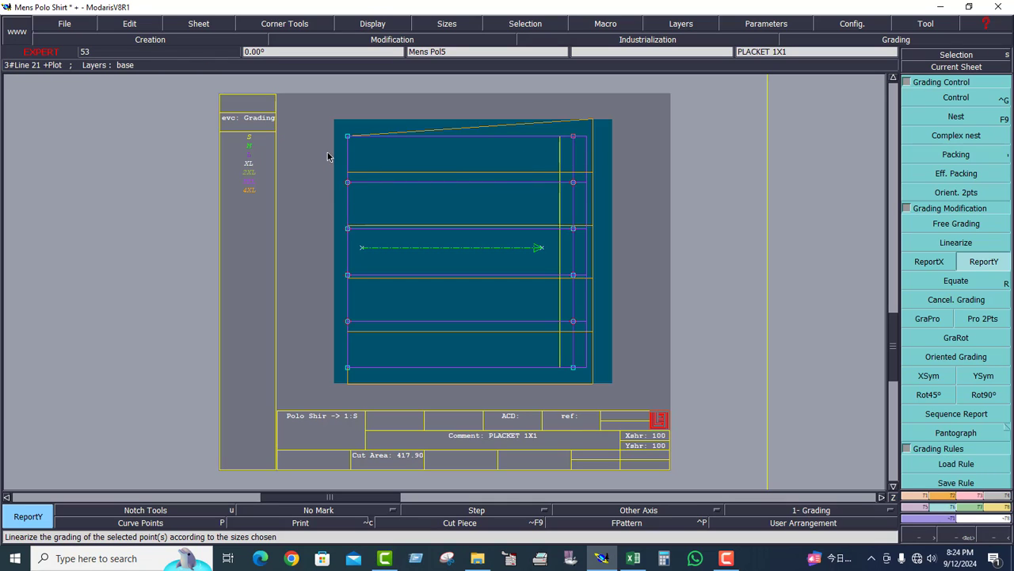
{"action": "left_click", "coordinate": [347, 136]}
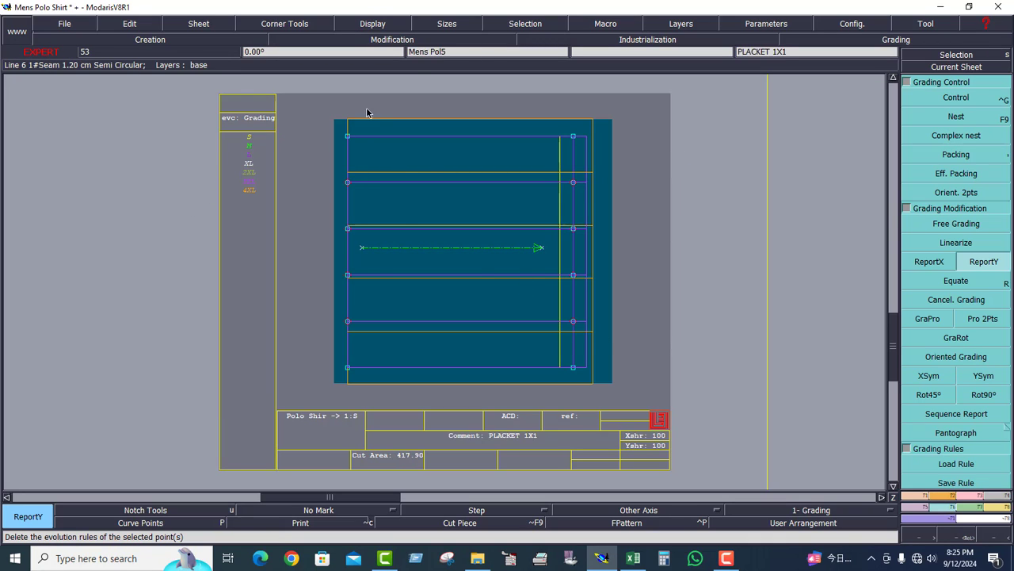
Turn off the all-sizes display and add a dynamic length measure to each of the five sections along the placket's right edge.
{"action": "left_click", "coordinate": [371, 23]}
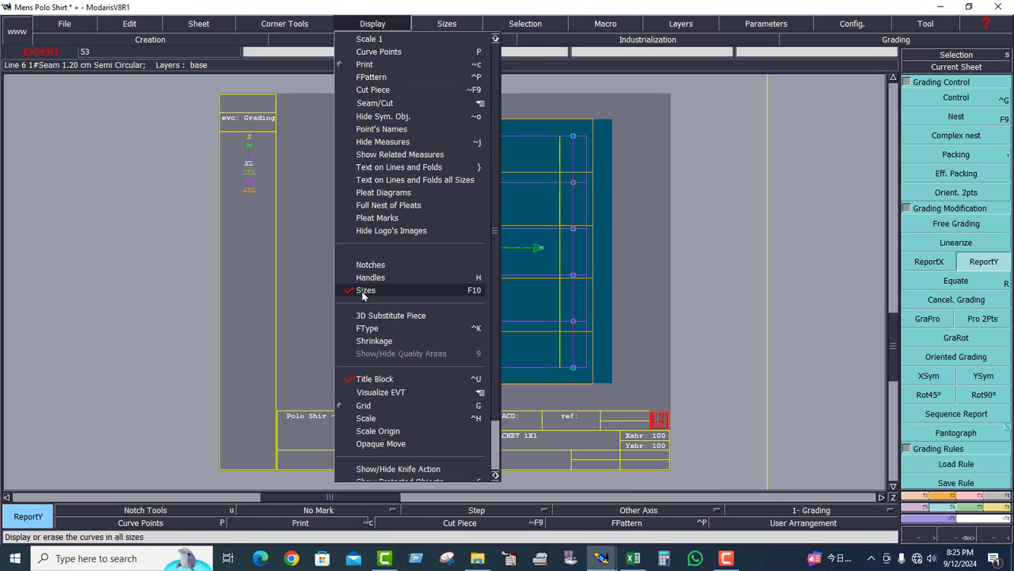
{"action": "left_click", "coordinate": [364, 295]}
{"action": "left_click", "coordinate": [990, 512]}
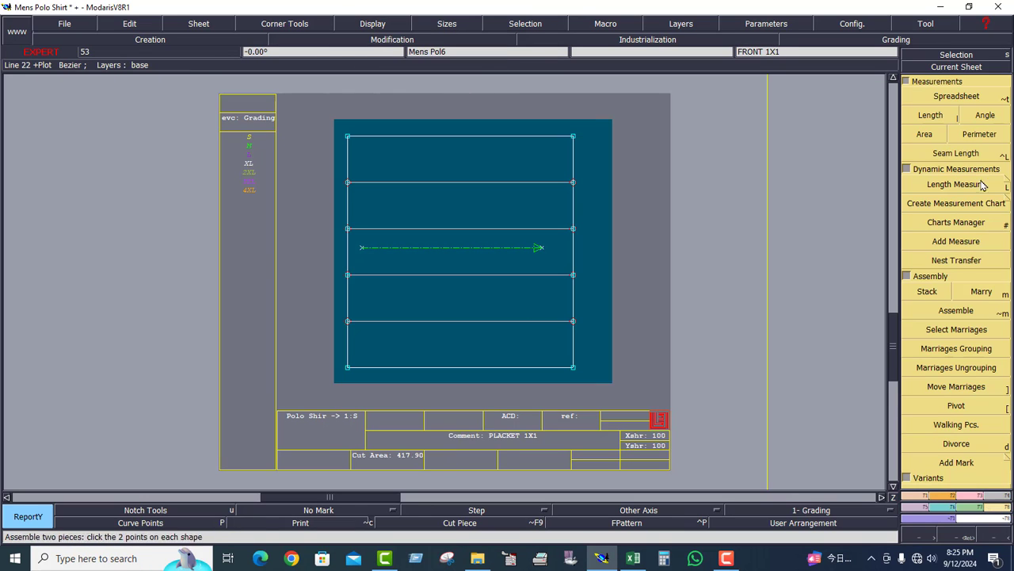
{"action": "left_click", "coordinate": [951, 184]}
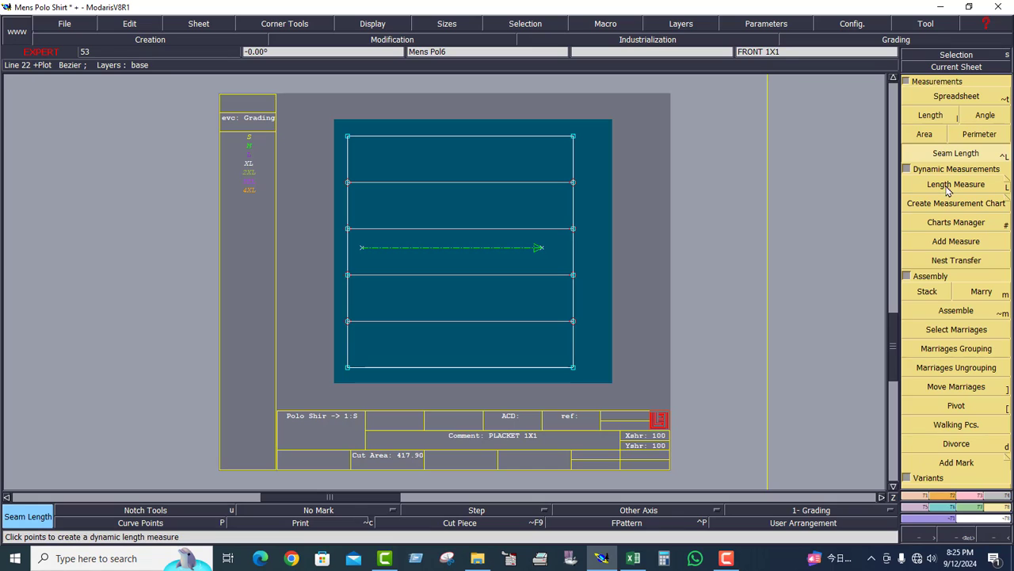
{"action": "left_click", "coordinate": [571, 175]}
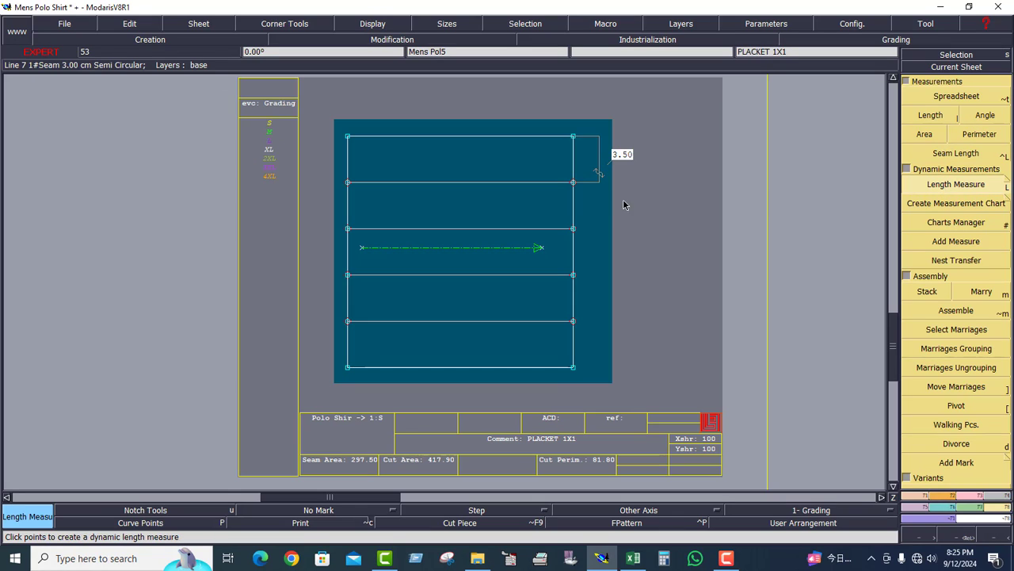
{"action": "left_click", "coordinate": [574, 209]}
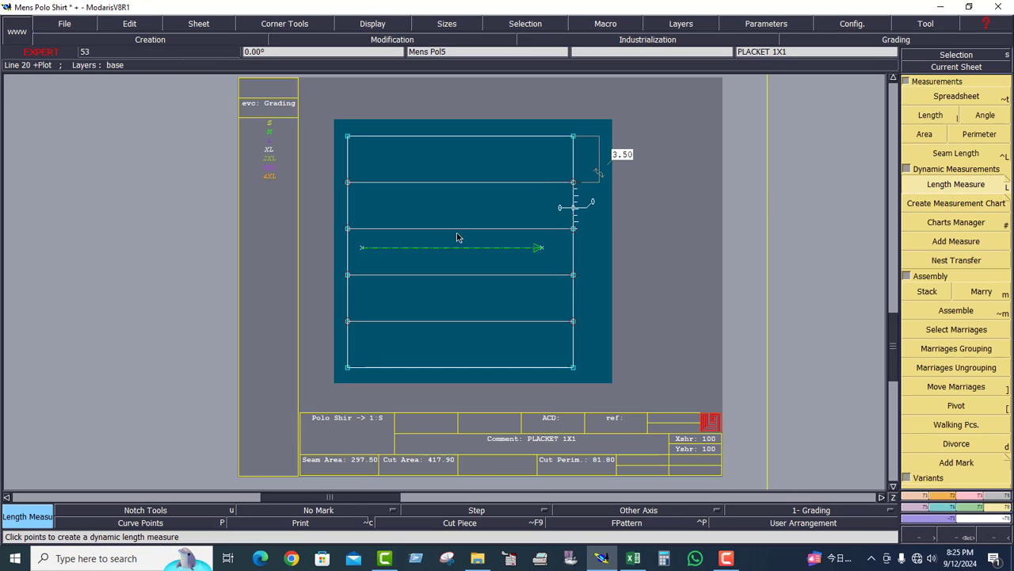
{"action": "left_click", "coordinate": [574, 258]}
{"action": "left_click", "coordinate": [573, 305]}
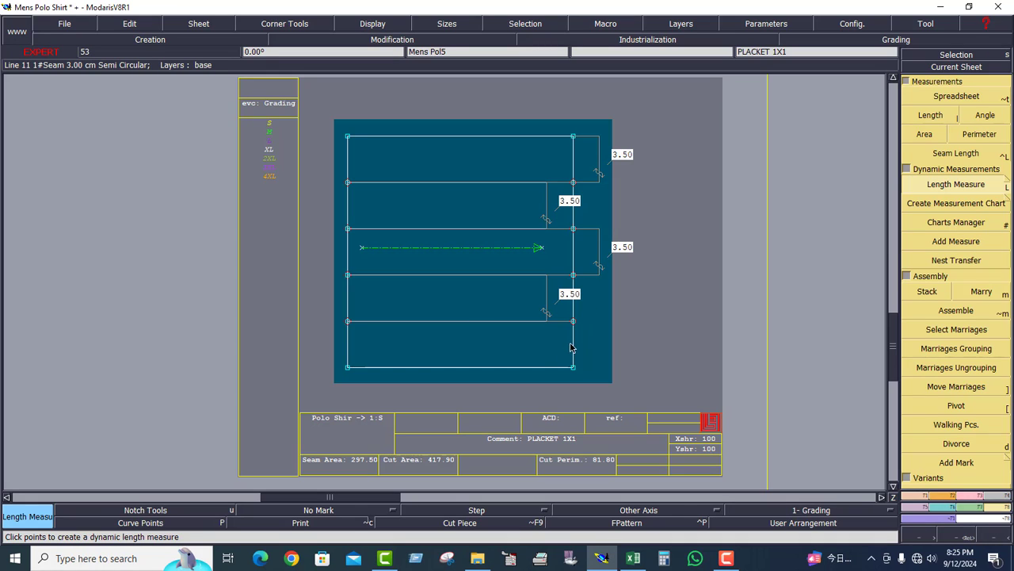
{"action": "left_click", "coordinate": [574, 350]}
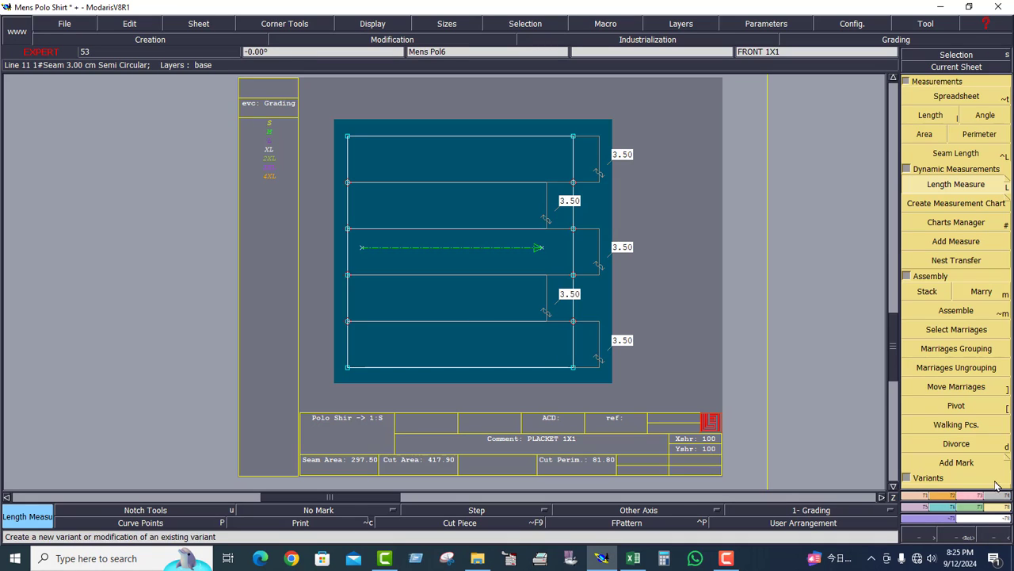
Select size S for the nest, and review the button tab width row across all sizes in the Excel size chart.
{"action": "left_click", "coordinate": [950, 509]}
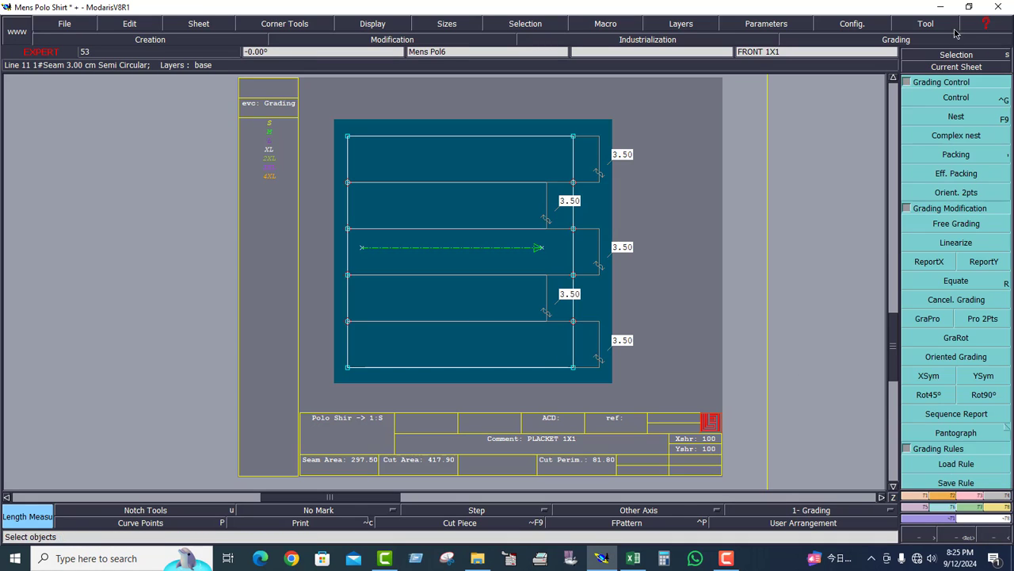
{"action": "left_click", "coordinate": [269, 124]}
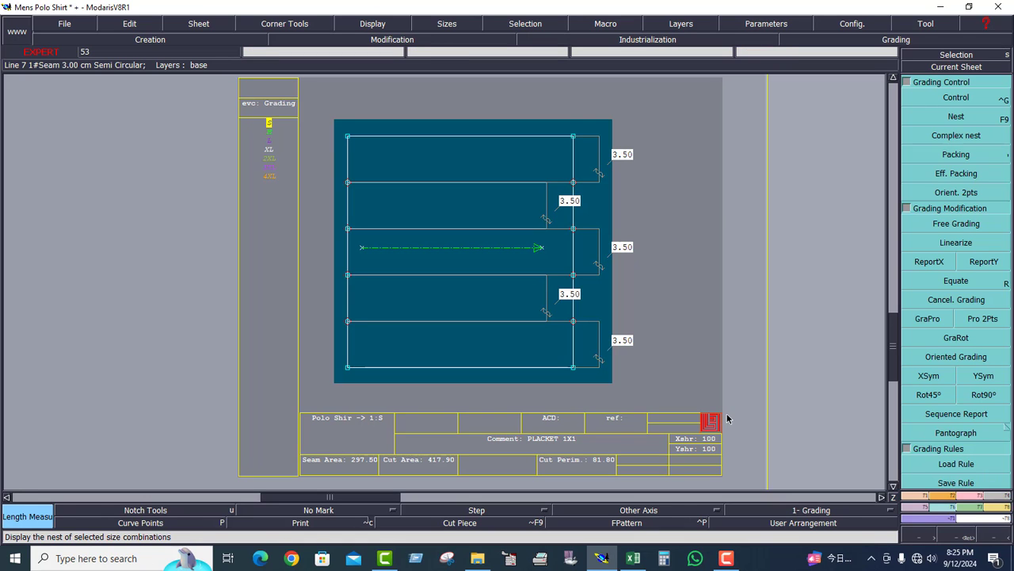
{"action": "left_click", "coordinate": [638, 556]}
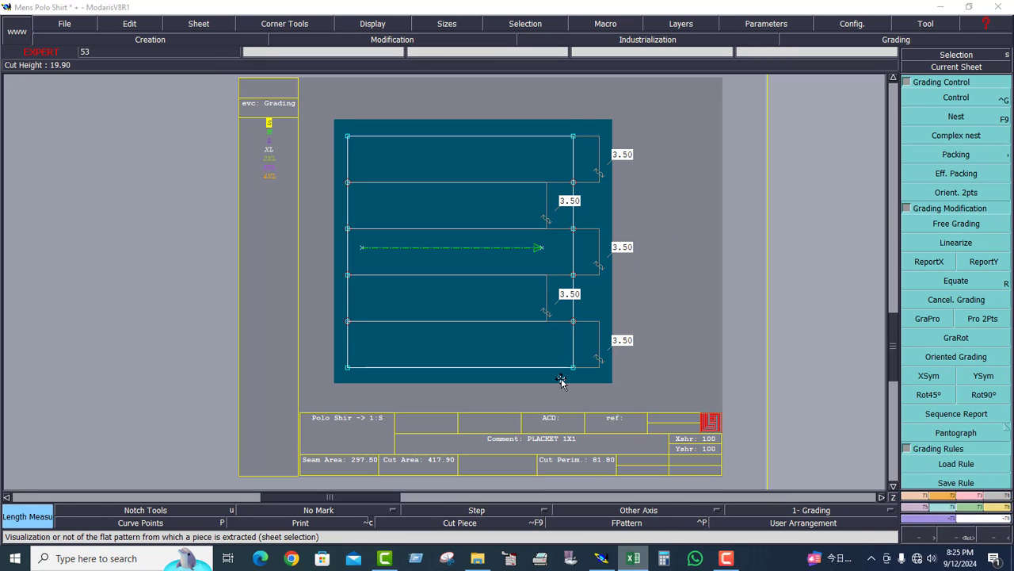
{"action": "scroll", "coordinate": [416, 292], "scroll_direction": "down", "scroll_amount": 7}
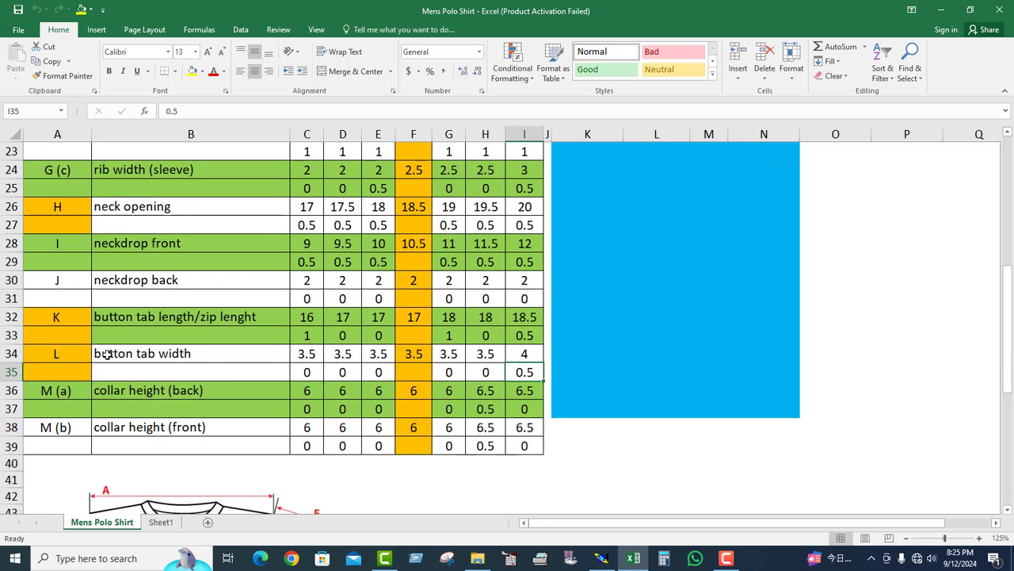
{"action": "left_click_drag", "start_coordinate": [49, 343], "coordinate": [208, 359]}
{"action": "left_click", "coordinate": [211, 369]}
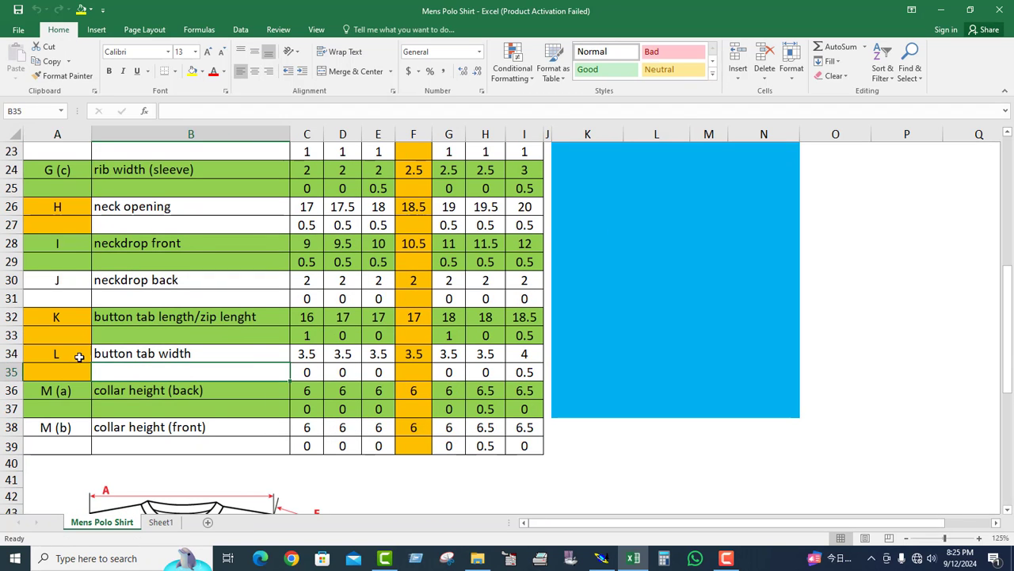
{"action": "left_click_drag", "start_coordinate": [76, 357], "coordinate": [527, 370]}
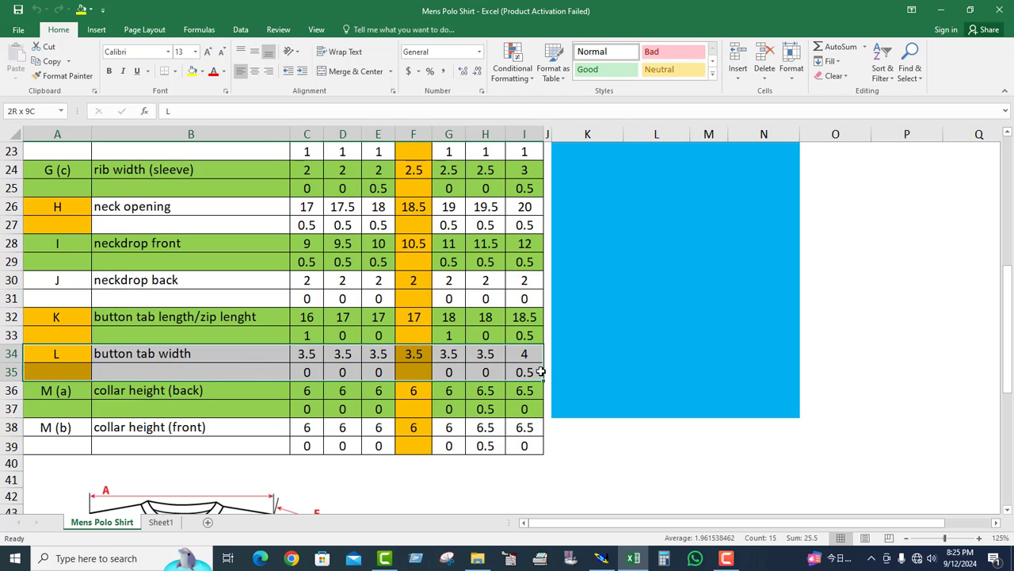
{"action": "left_click", "coordinate": [372, 372]}
{"action": "left_click_drag", "start_coordinate": [300, 362], "coordinate": [493, 355]}
{"action": "left_click", "coordinate": [527, 355]}
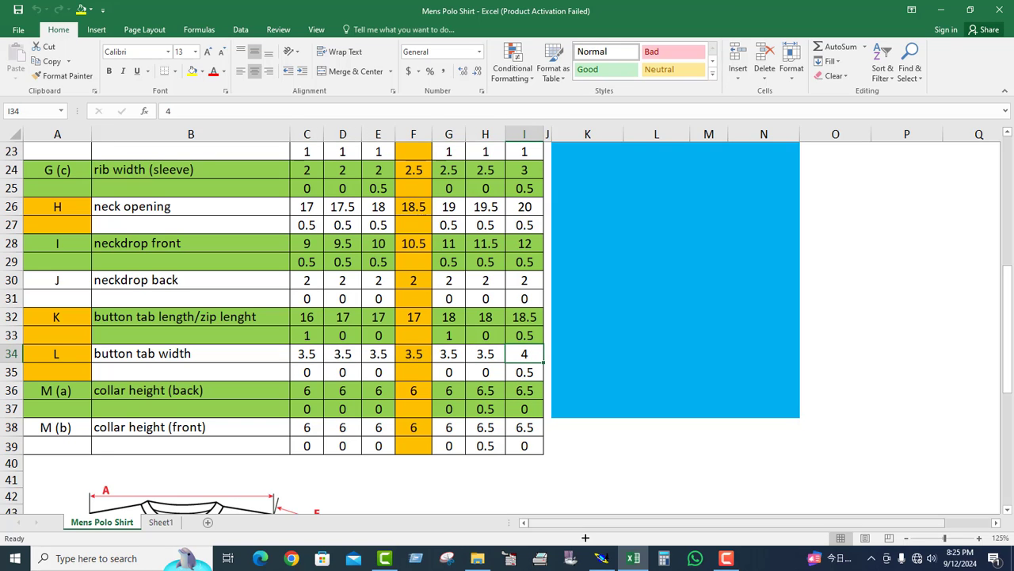
Switch back to Modaris and display the placket in size S only.
{"action": "left_click", "coordinate": [602, 558]}
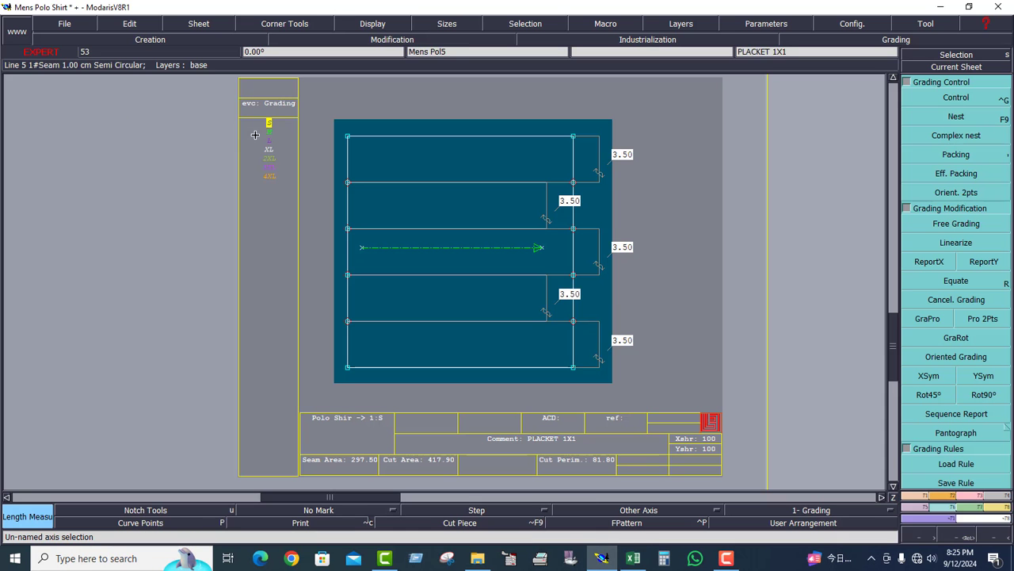
{"action": "left_click", "coordinate": [948, 118]}
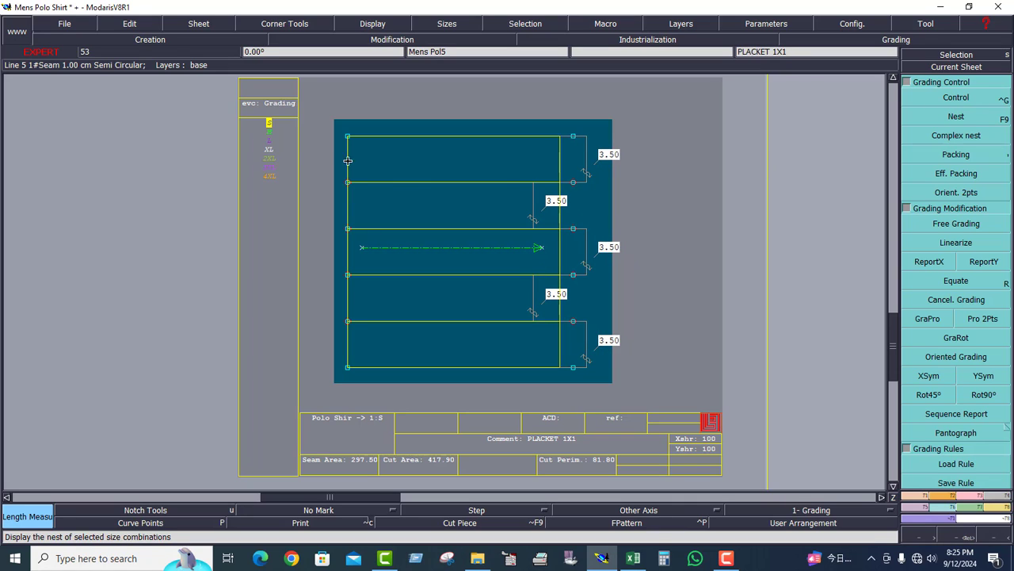
{"action": "left_click", "coordinate": [574, 244]}
{"action": "left_click", "coordinate": [675, 193]}
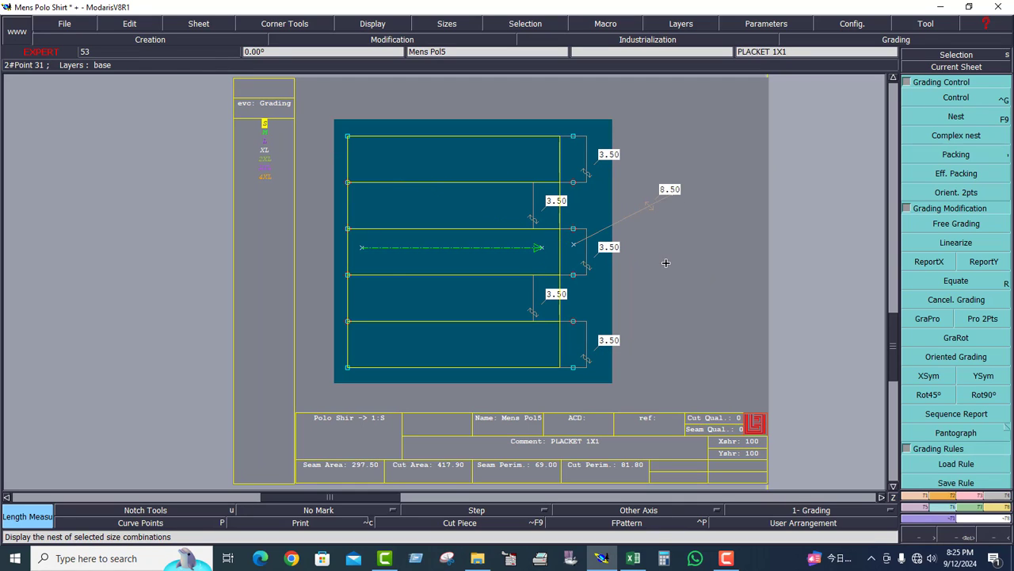
{"action": "key", "text": "ctrl+z"}
Display the placket one size at a time from M through 4XL to check the section width measures.
{"action": "left_click", "coordinate": [954, 65]}
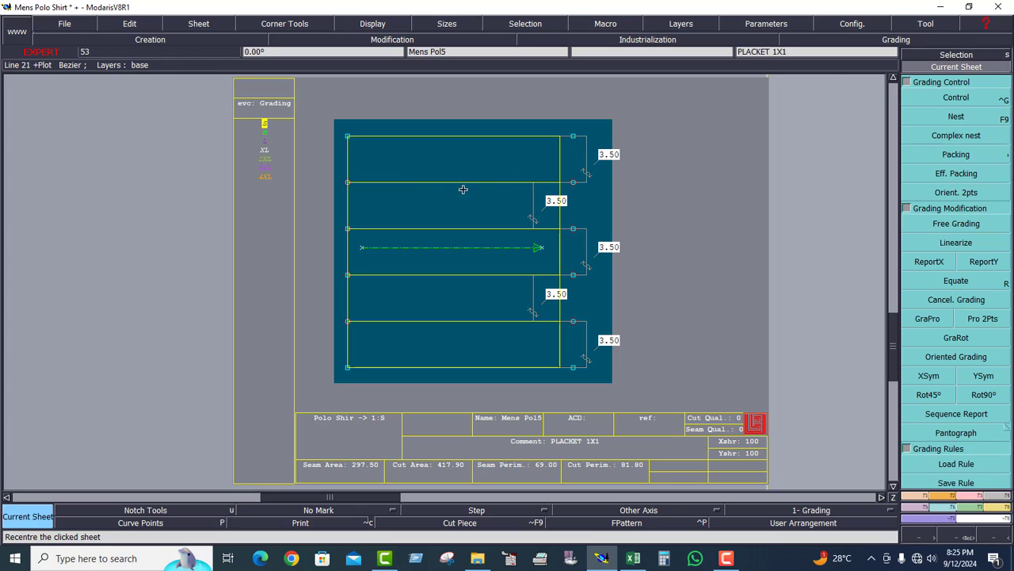
{"action": "left_click", "coordinate": [1009, 153]}
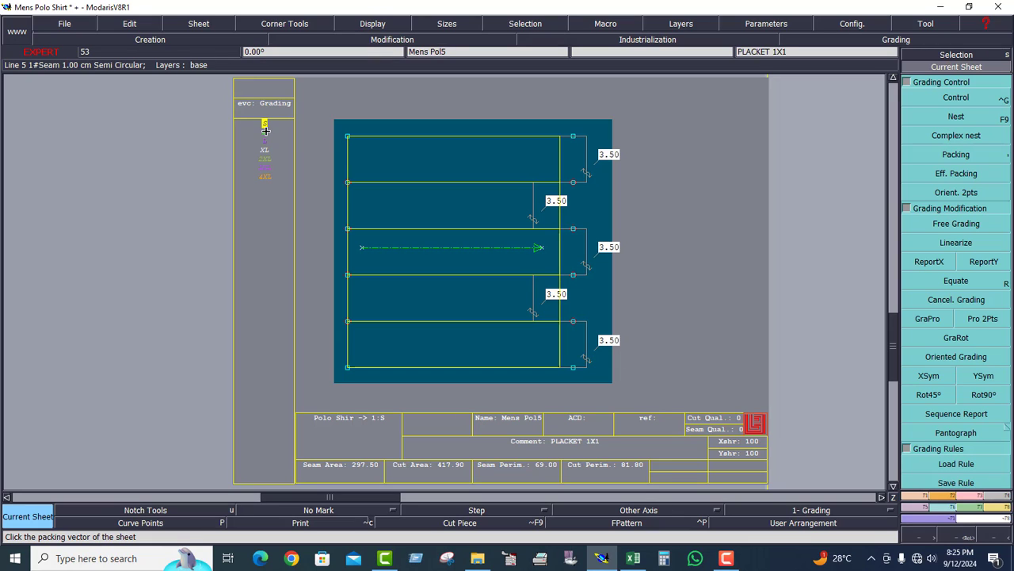
{"action": "left_click", "coordinate": [936, 118]}
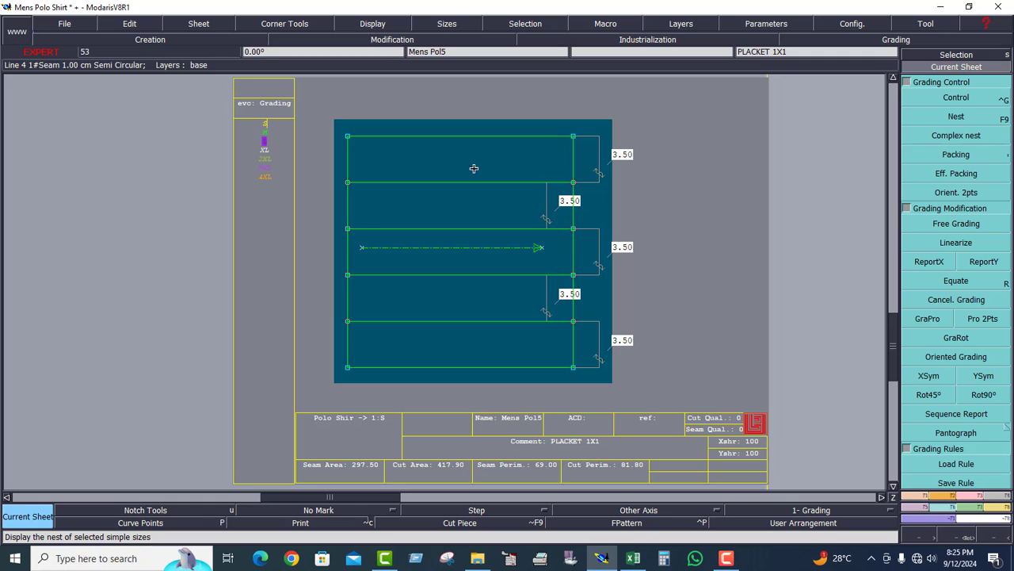
{"action": "left_click", "coordinate": [956, 118]}
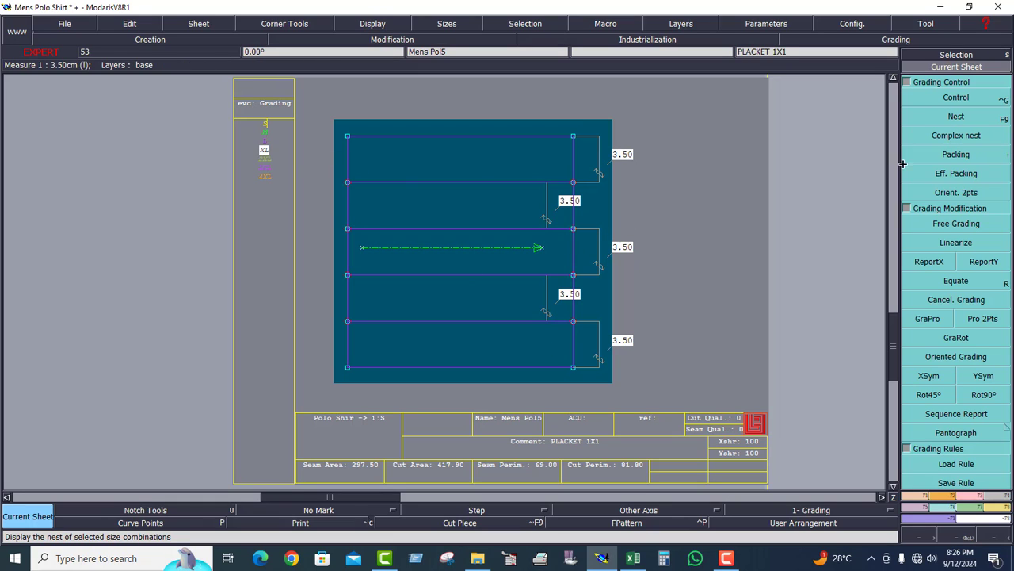
{"action": "left_click", "coordinate": [263, 151]}
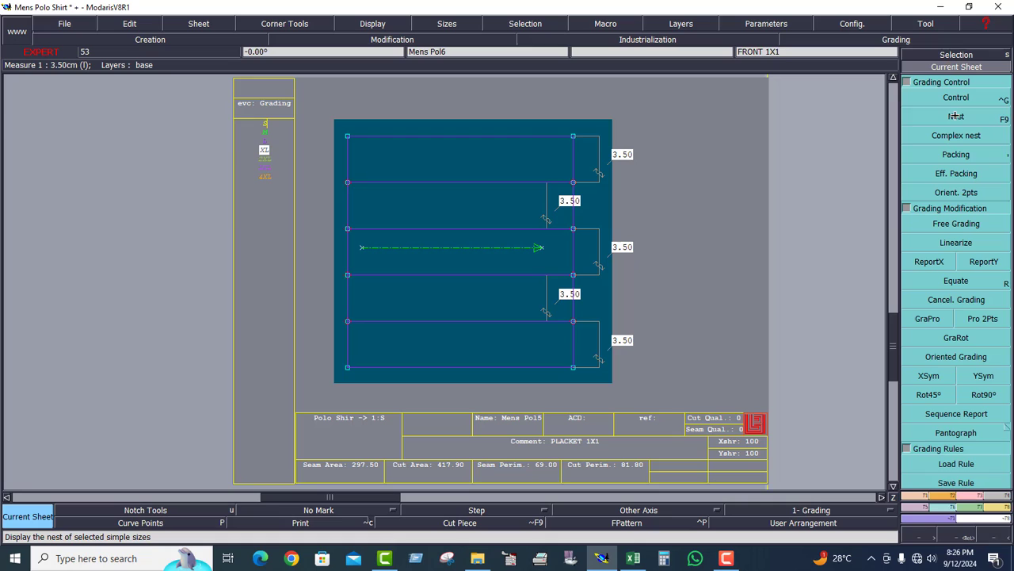
{"action": "left_click", "coordinate": [265, 158]}
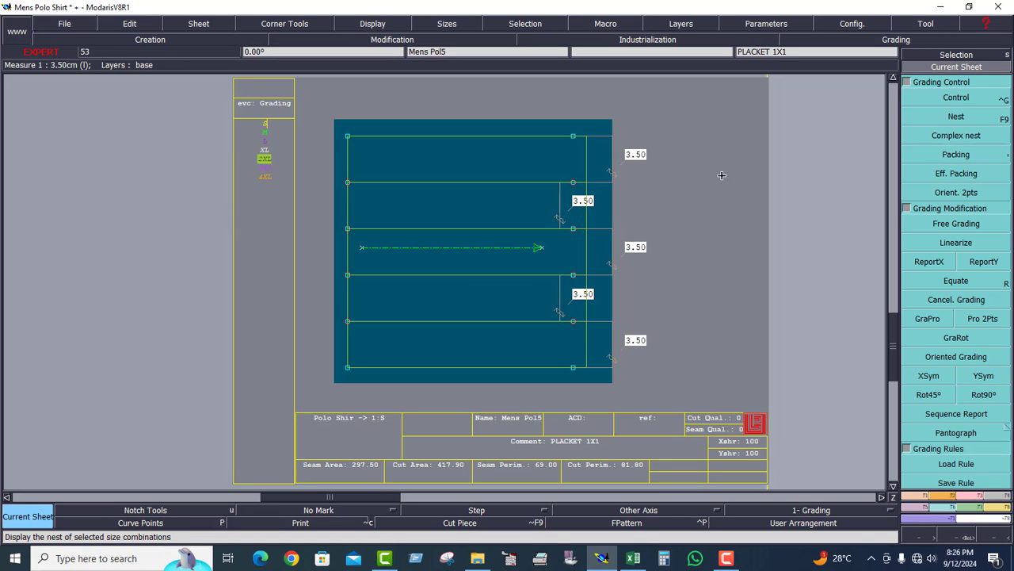
{"action": "left_click", "coordinate": [265, 168]}
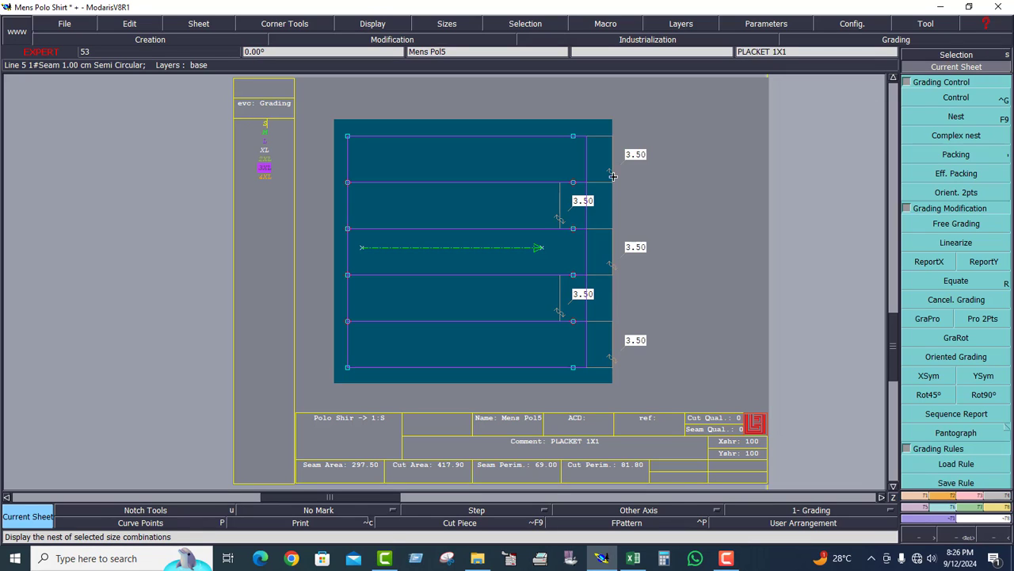
{"action": "left_click", "coordinate": [957, 115]}
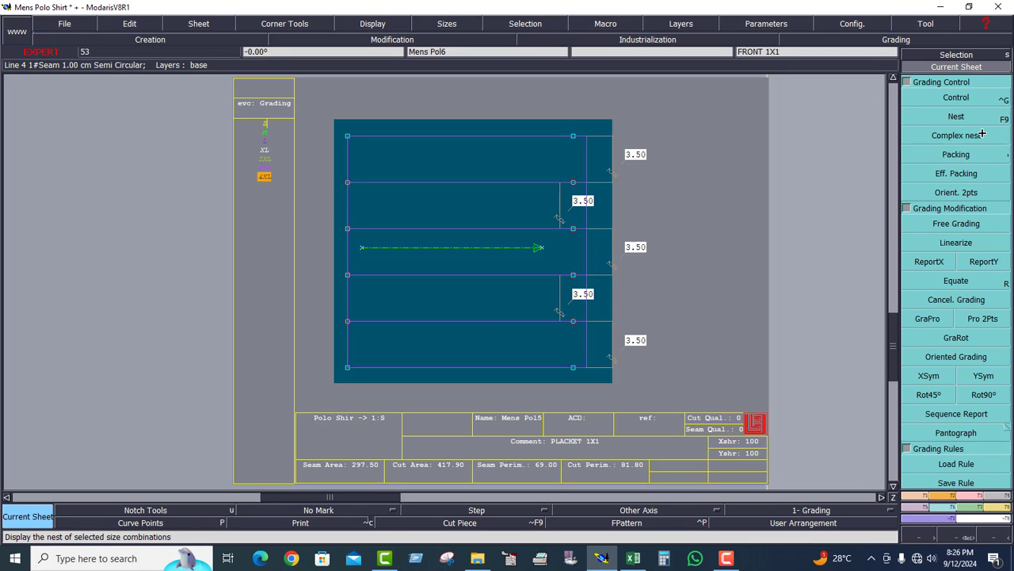
{"action": "left_click", "coordinate": [264, 175]}
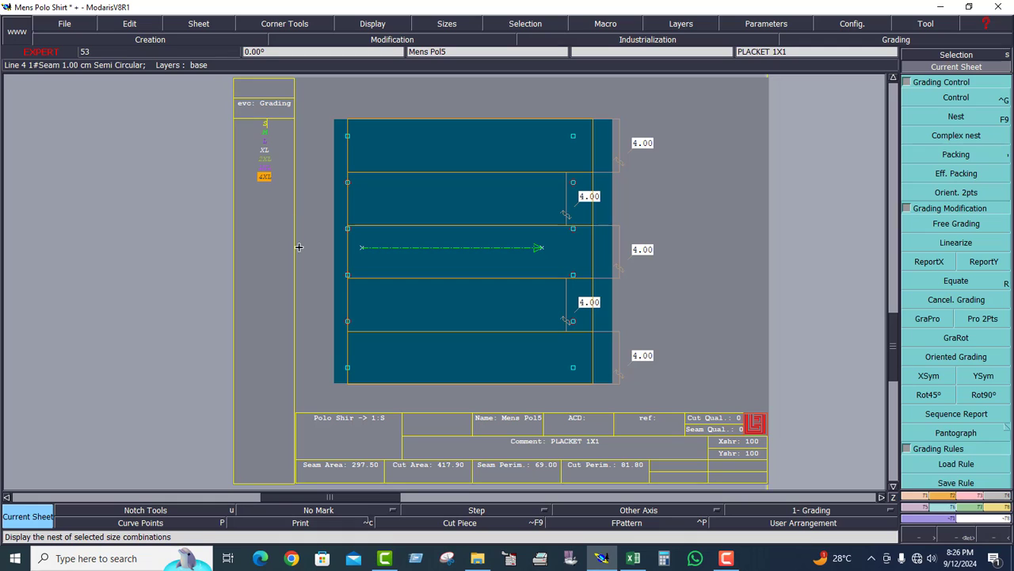
Display the placket's nest in all sizes, and turn the all-sizes display off again.
{"action": "key", "text": "F9"}
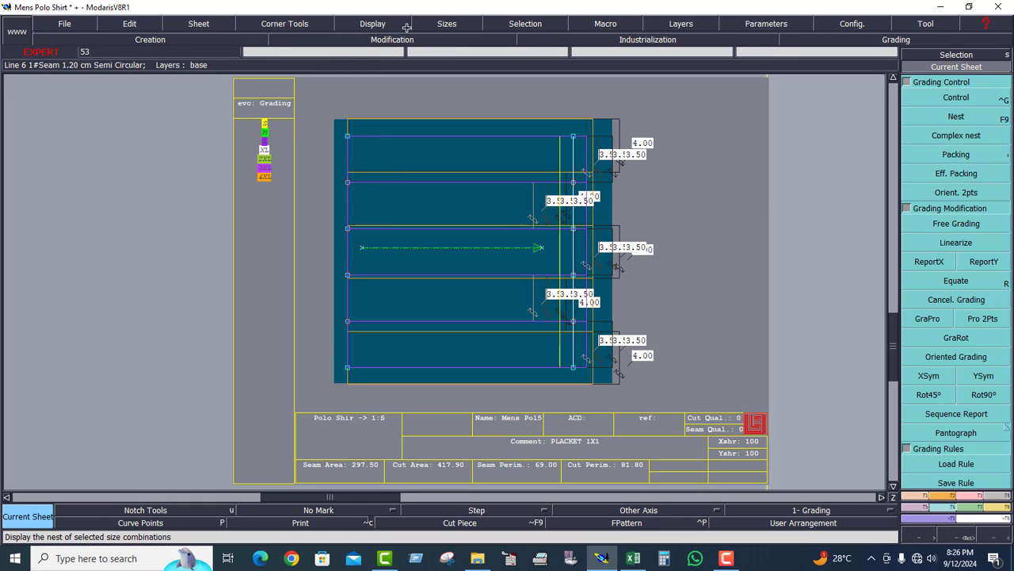
{"action": "left_click", "coordinate": [374, 24]}
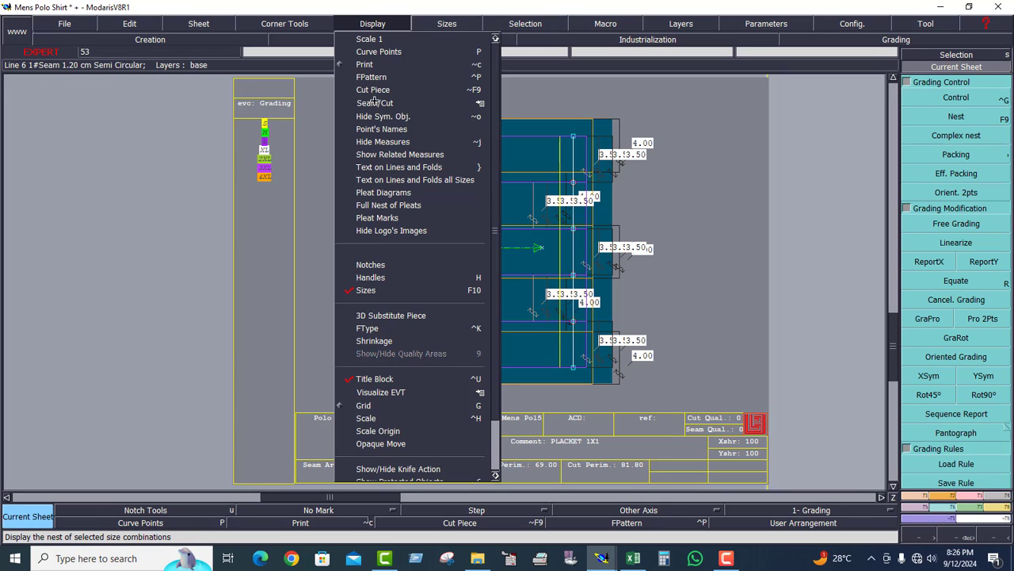
{"action": "left_click", "coordinate": [380, 292]}
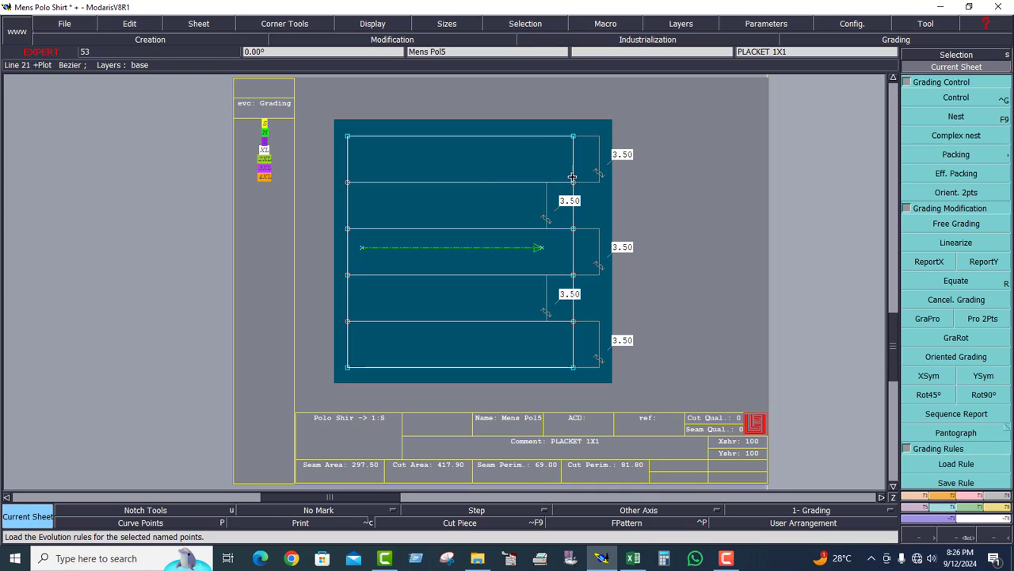
Delete the five dynamic length measures from the placket's sections.
{"action": "left_click", "coordinate": [965, 493]}
{"action": "left_click", "coordinate": [955, 84]}
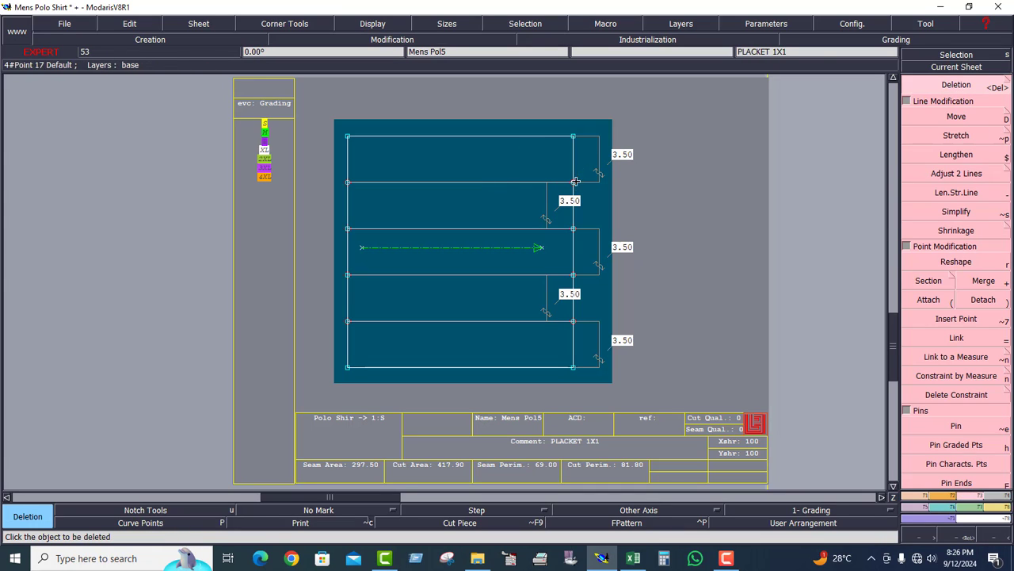
{"action": "left_click", "coordinate": [601, 359]}
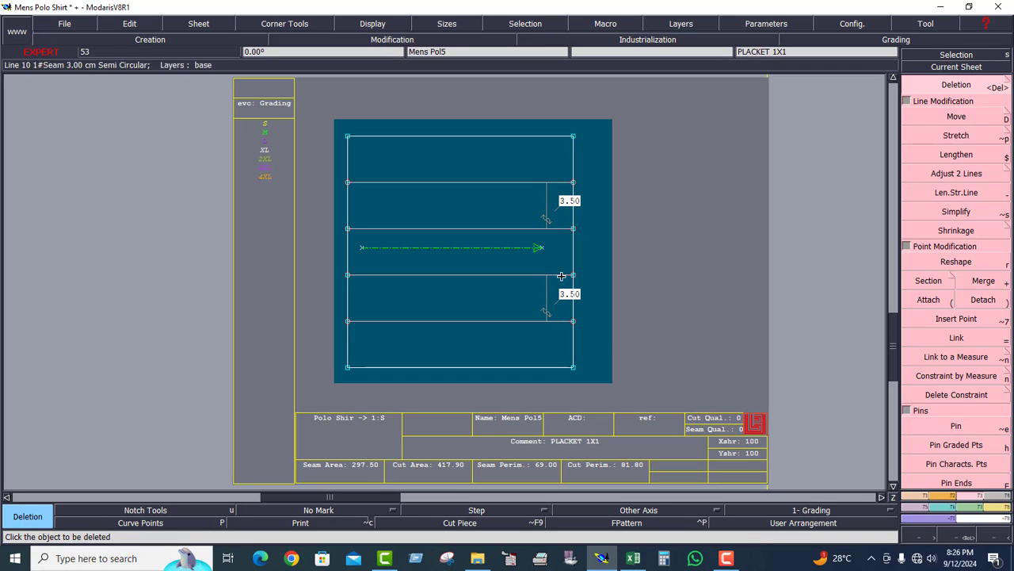
{"action": "left_click", "coordinate": [549, 217]}
{"action": "left_click", "coordinate": [549, 310]}
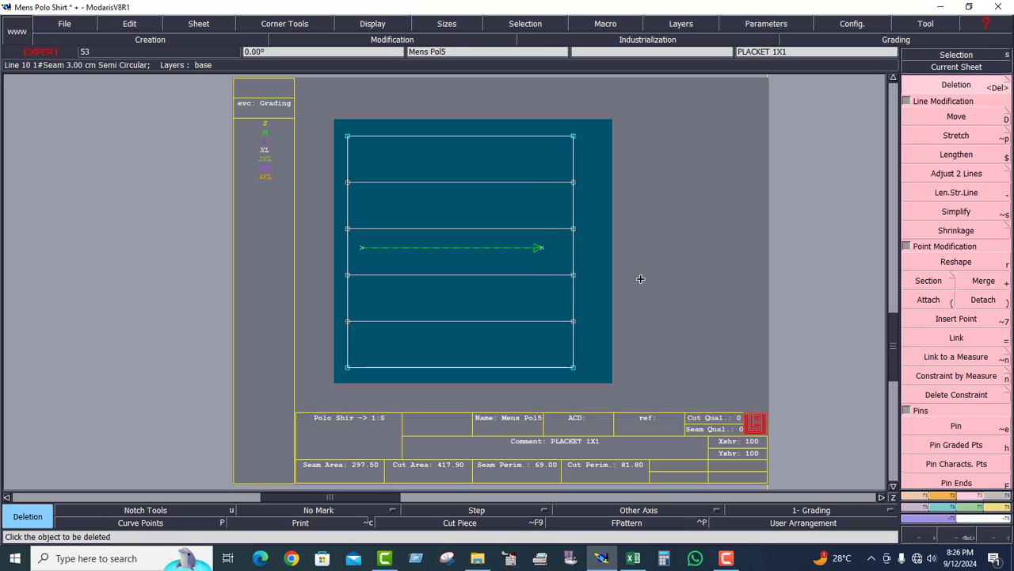
Show all sheets and move the PLACKET 1X2 and PLACKET 1X1 sheets into the empty area beside the graded front.
{"action": "key", "text": "j"}
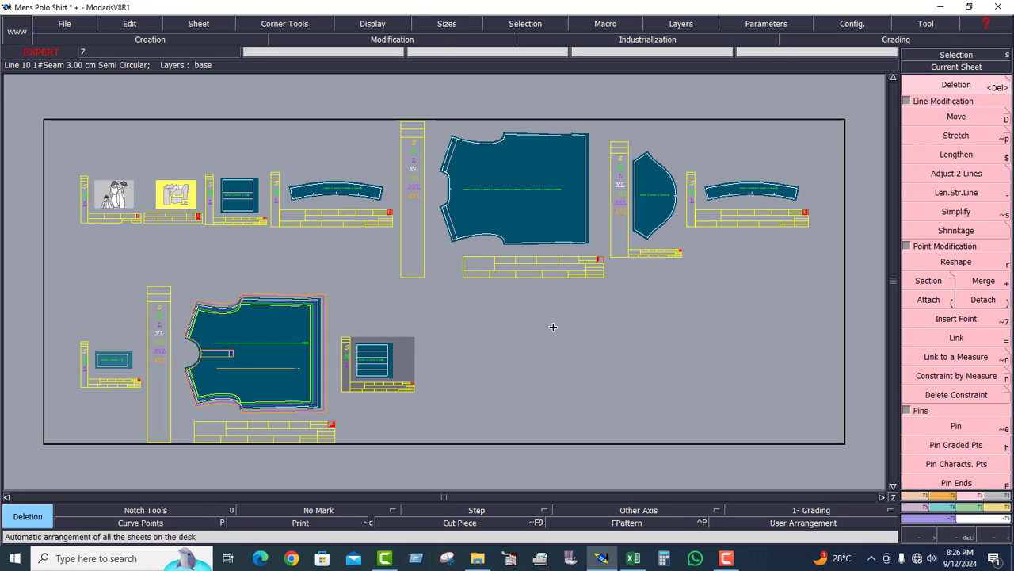
{"action": "key", "text": "a"}
{"action": "left_click", "coordinate": [108, 370]}
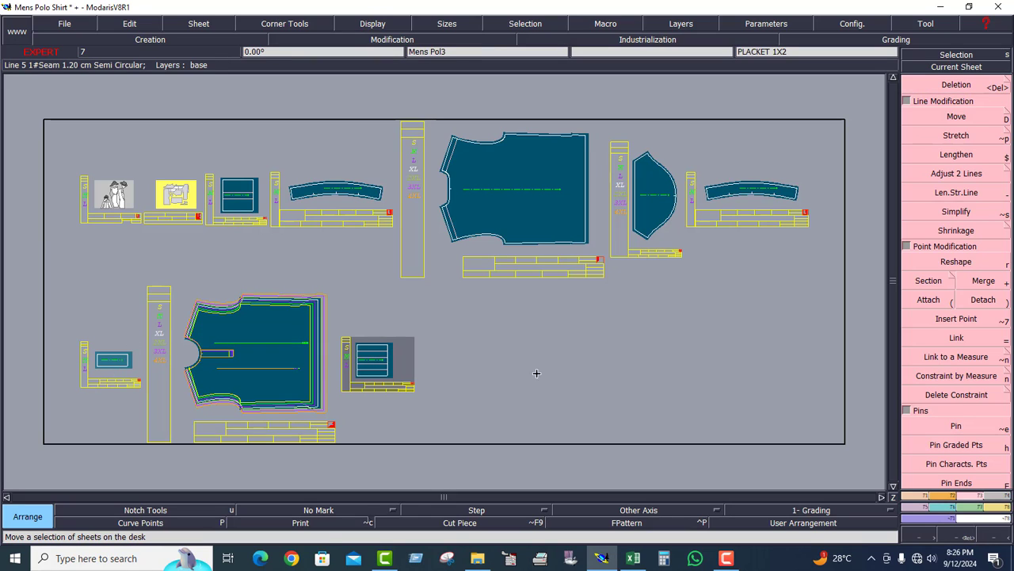
{"action": "left_click", "coordinate": [687, 386]}
{"action": "left_click", "coordinate": [390, 375]}
{"action": "left_click", "coordinate": [604, 381]}
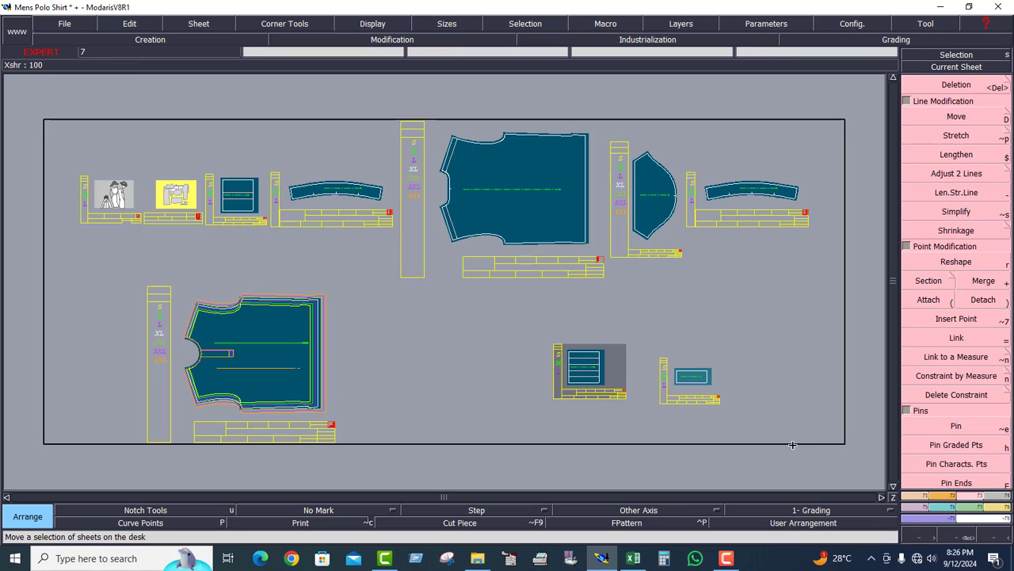
Select all sizes on both placket sheets and report the X grading to the lower right corner point of PLACKET 1X2.
{"action": "key", "text": "Return"}
{"action": "left_click_drag", "start_coordinate": [500, 303], "coordinate": [746, 428]}
{"action": "left_click_drag", "start_coordinate": [142, 151], "coordinate": [802, 440]}
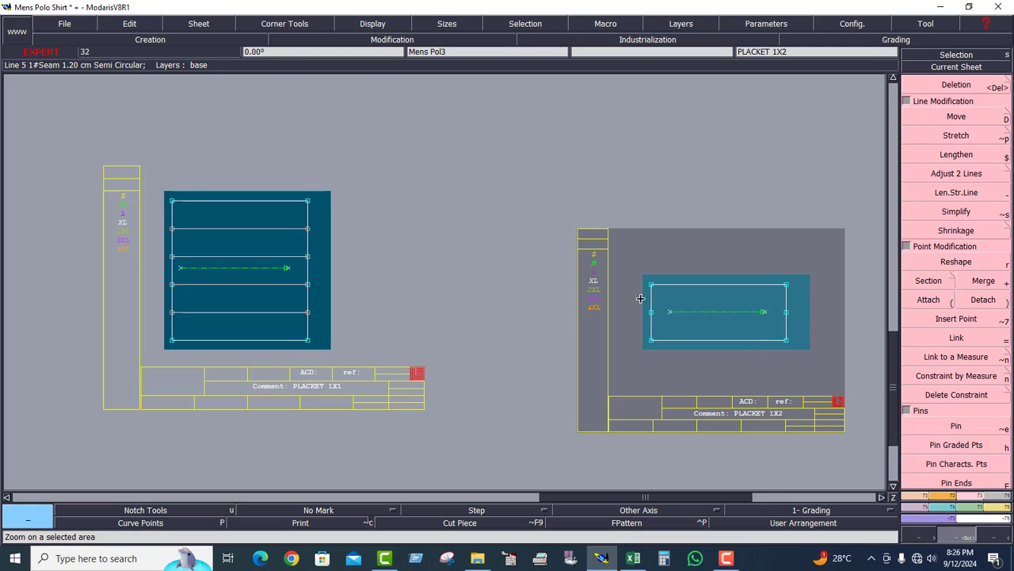
{"action": "key", "text": "ctrl+a"}
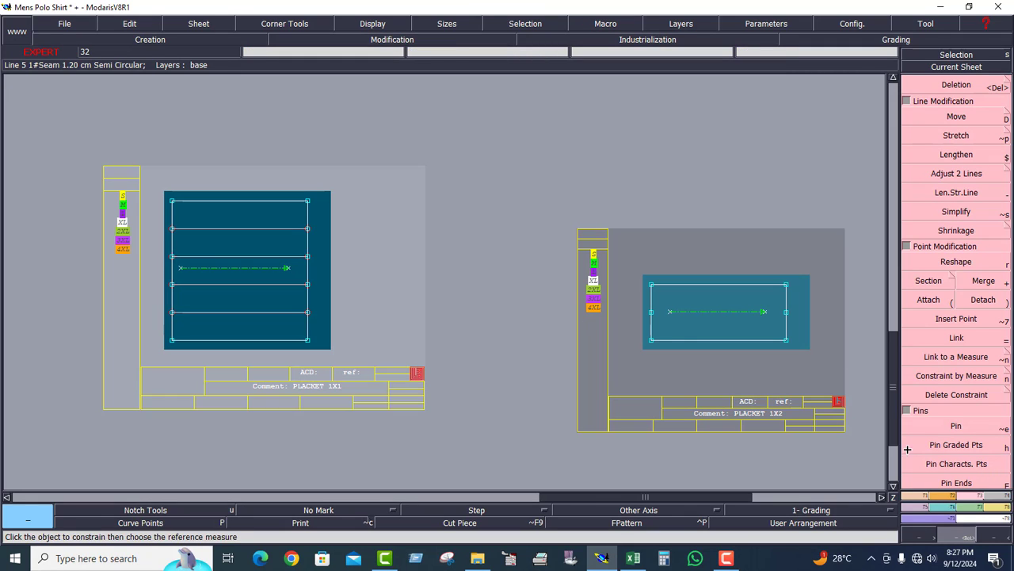
{"action": "left_click", "coordinate": [943, 506]}
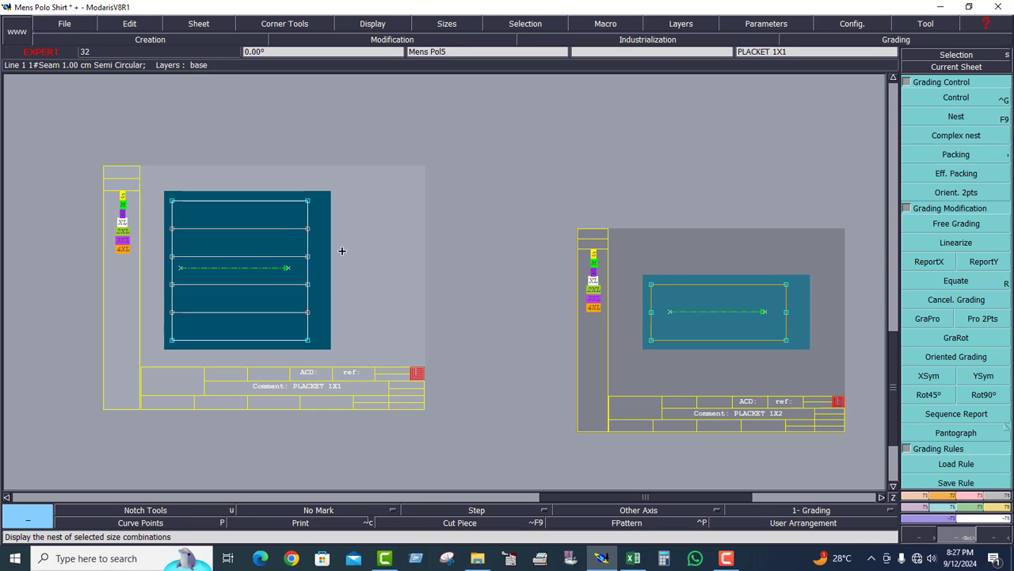
{"action": "left_click", "coordinate": [928, 262]}
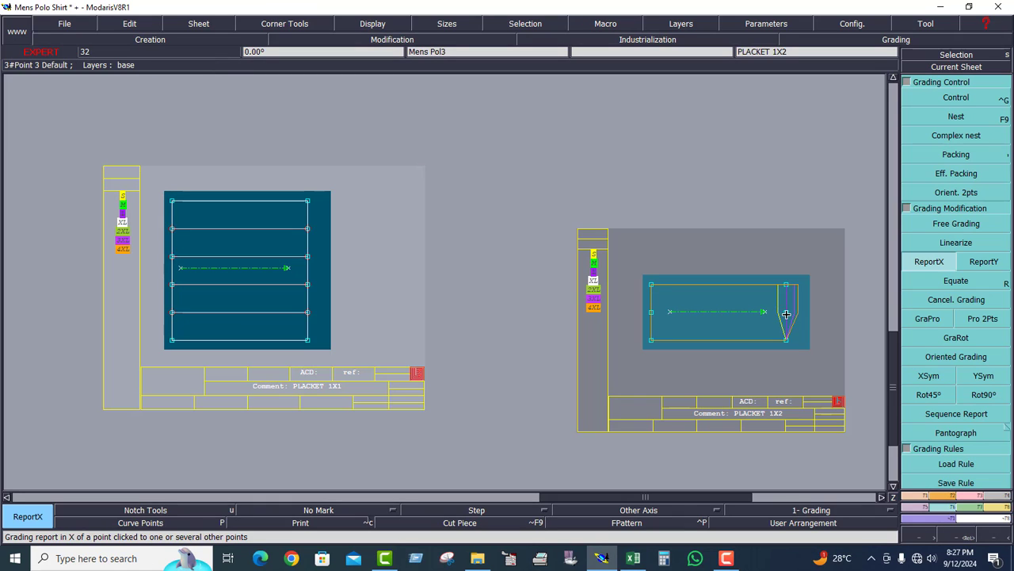
{"action": "left_click", "coordinate": [784, 339]}
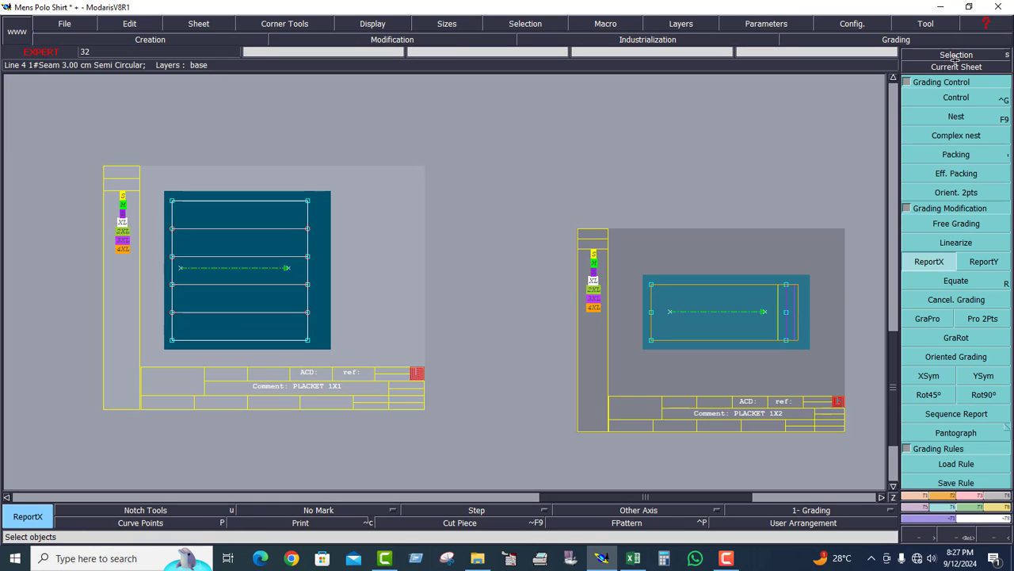
Make PLACKET 1X2 the current sheet and set the 4XL ddy grading of its lower right corner to -0.50.
{"action": "left_click", "coordinate": [948, 68]}
{"action": "left_click", "coordinate": [824, 265]}
{"action": "left_click", "coordinate": [956, 98]}
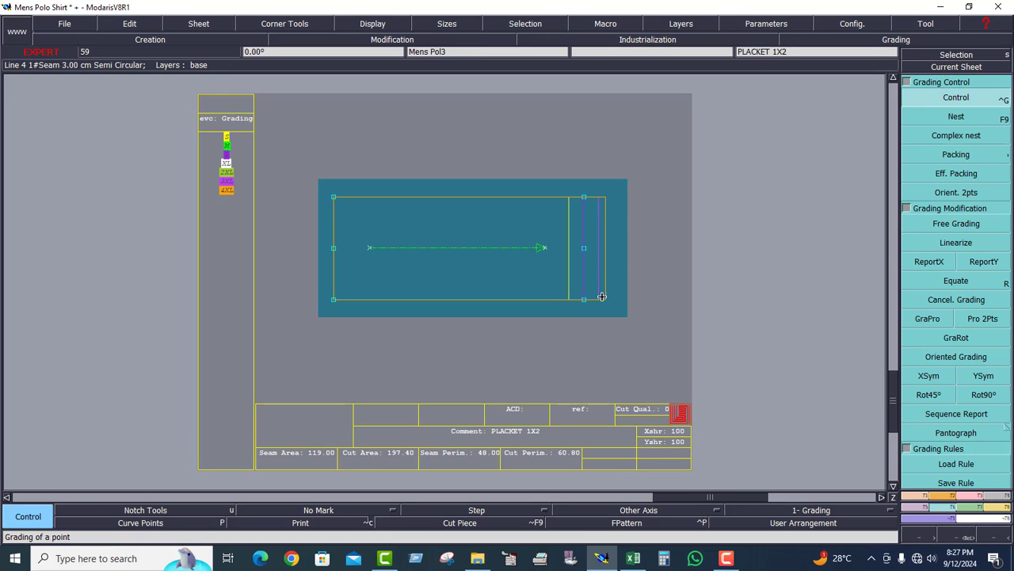
{"action": "left_click", "coordinate": [584, 299]}
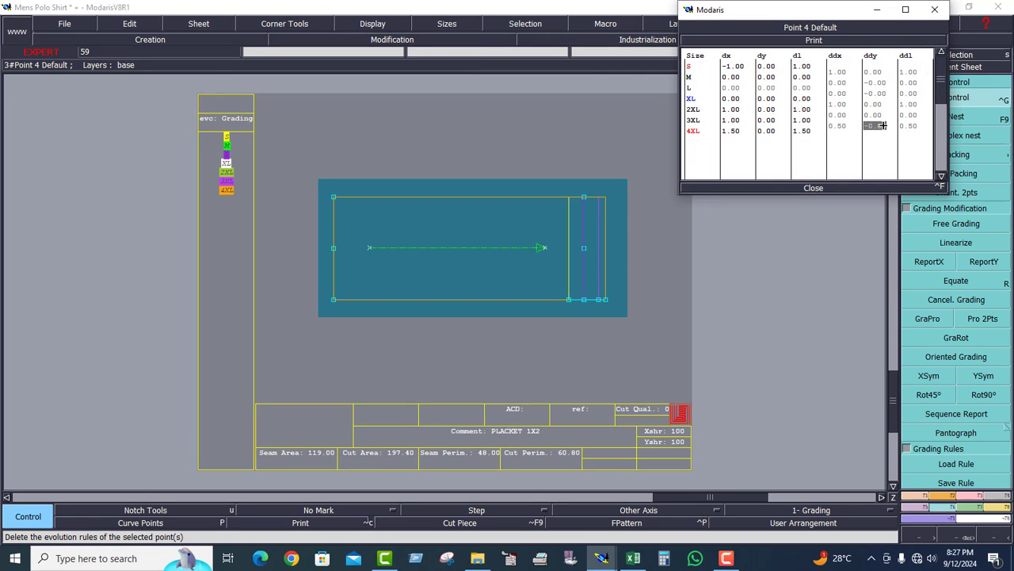
{"action": "key", "text": "Return"}
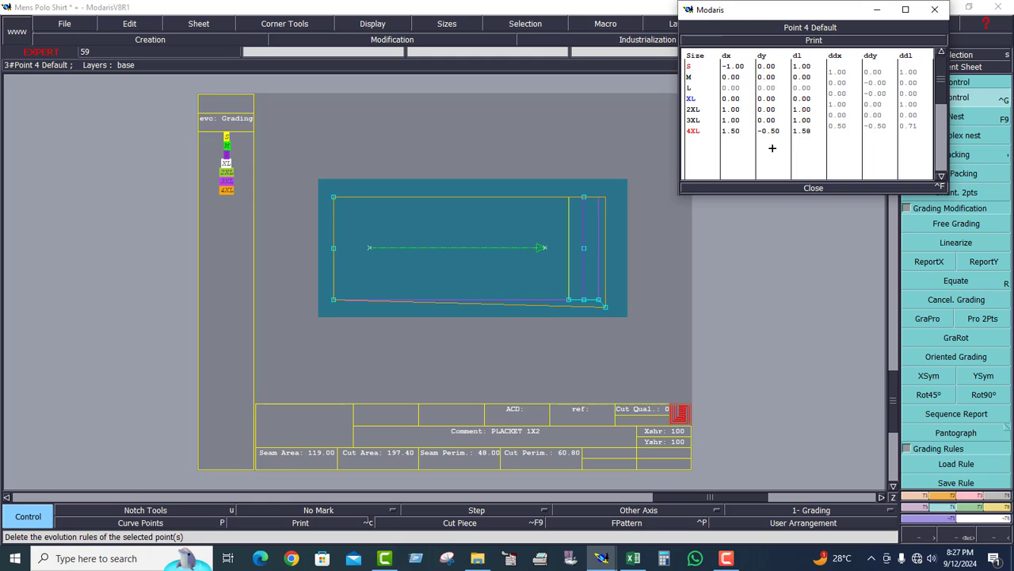
{"action": "left_click", "coordinate": [814, 187]}
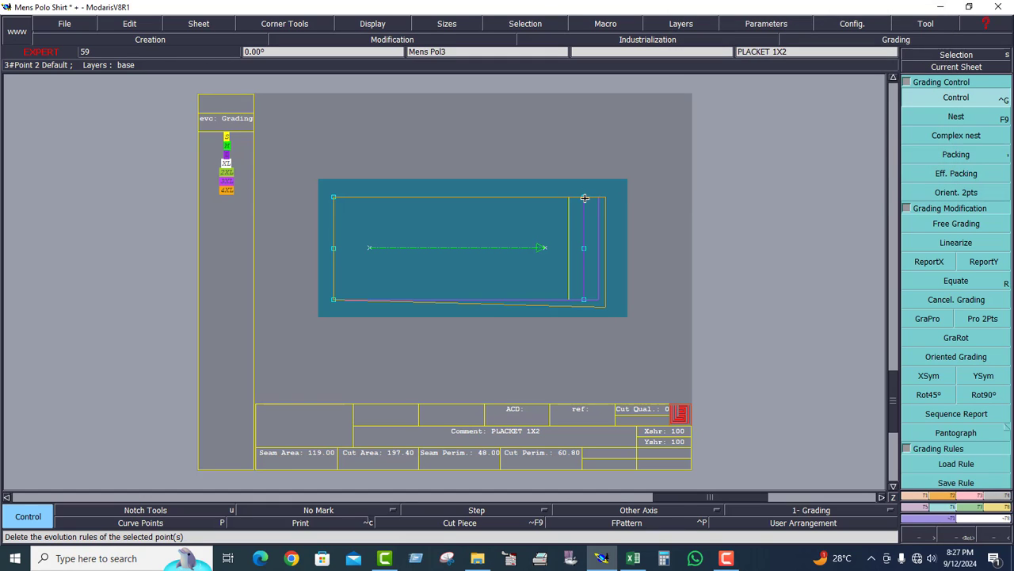
Set the 4XL ddy grading of PLACKET 1X2's upper right corner to 0.5.
{"action": "left_click", "coordinate": [584, 198]}
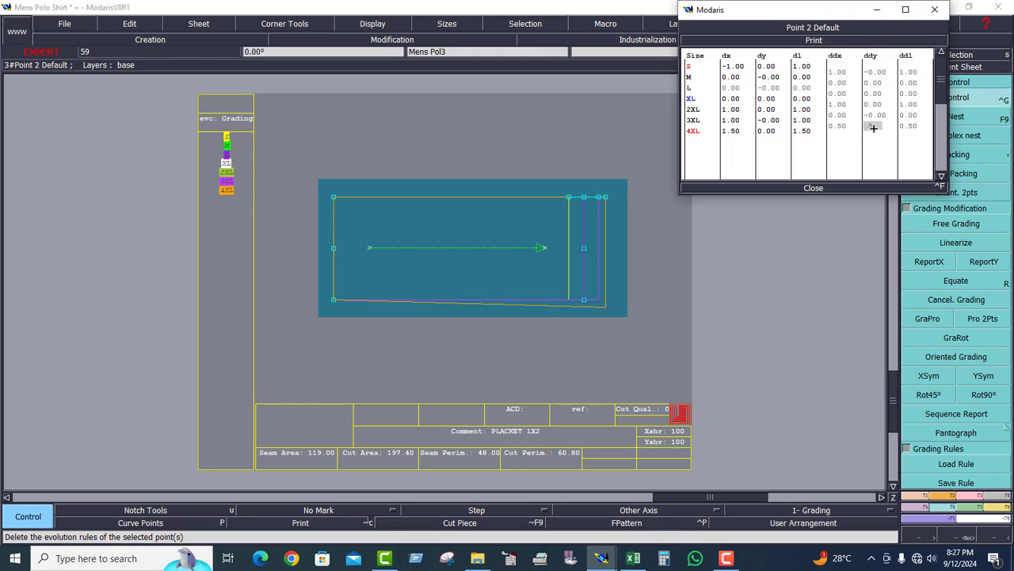
{"action": "key", "text": "Return"}
{"action": "left_click", "coordinate": [814, 188]}
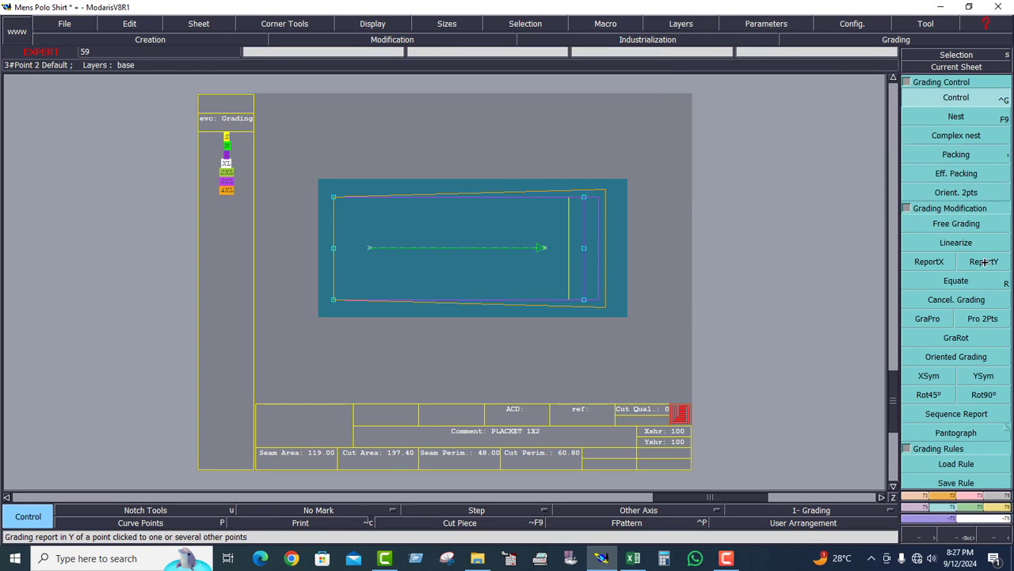
Report the Y grading of PLACKET 1X2's two right corners to the matching left corners, and try packing its nest.
{"action": "left_click", "coordinate": [984, 262]}
{"action": "left_click", "coordinate": [583, 194]}
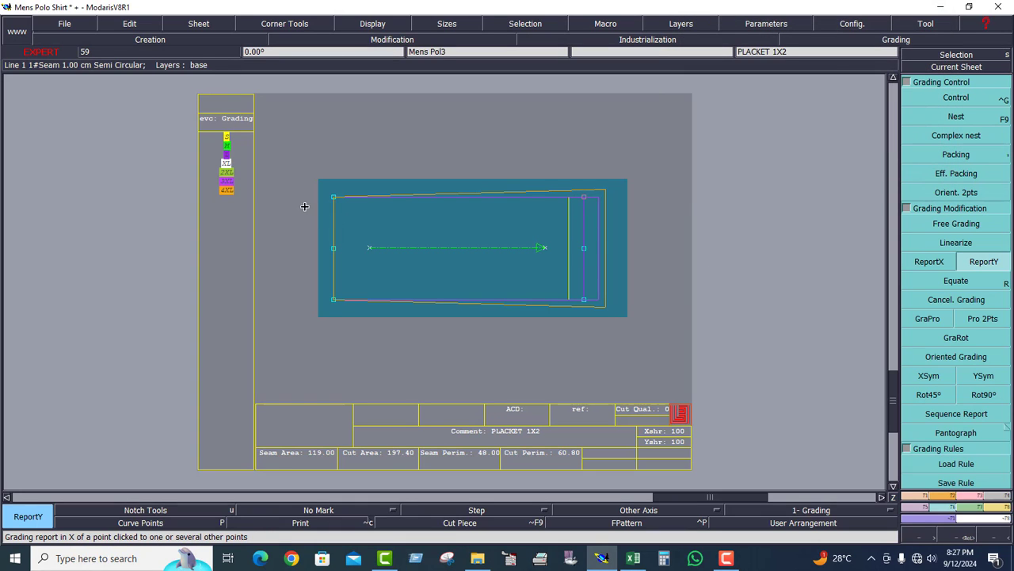
{"action": "left_click", "coordinate": [333, 196]}
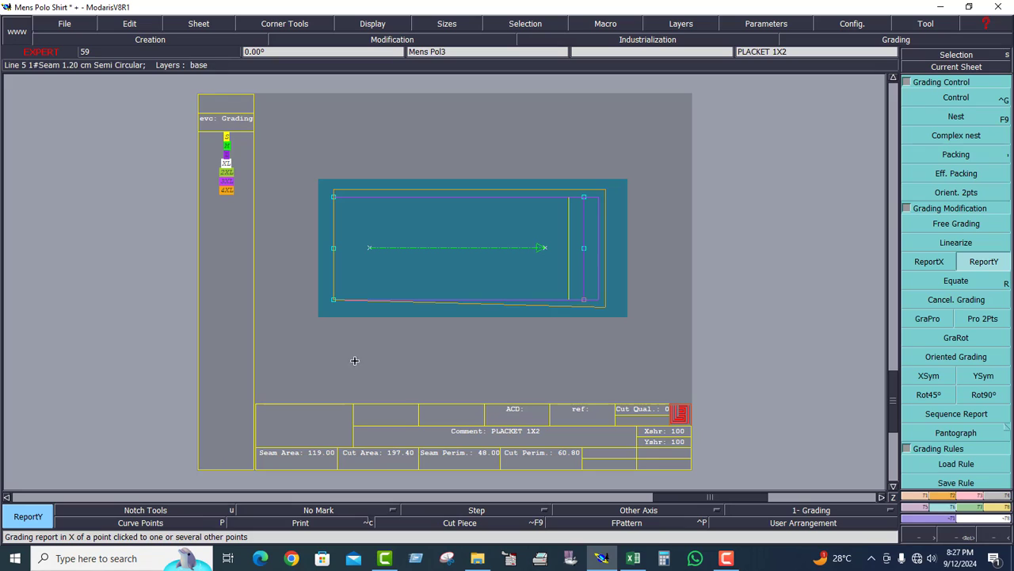
{"action": "left_click", "coordinate": [334, 300]}
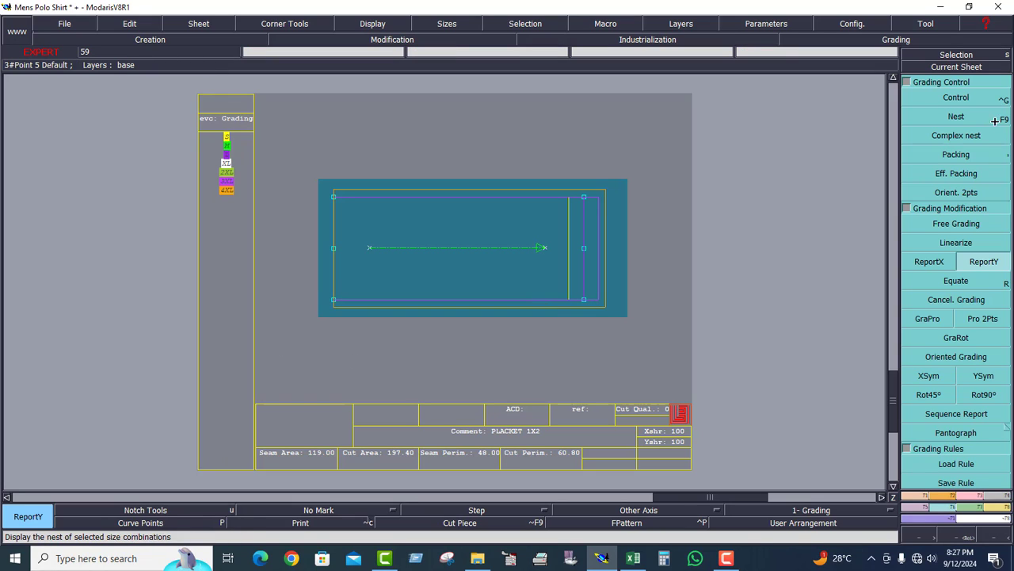
{"action": "left_click", "coordinate": [951, 153]}
{"action": "left_click", "coordinate": [512, 248]}
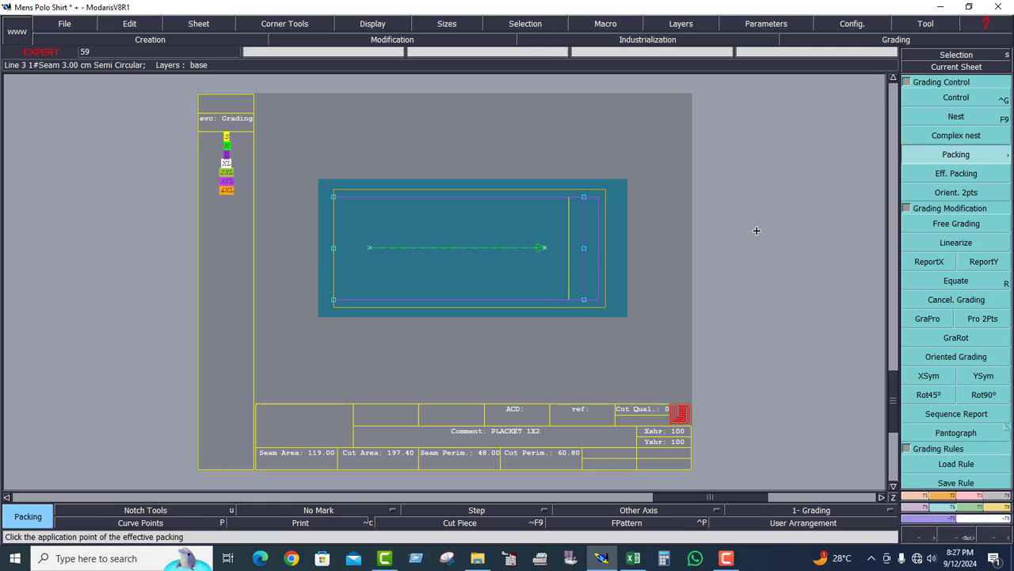
Reposition the FRONT 1X1, BACK 1X1, PLACKET 1X1 and PLACKET 1X2 sheets among all sheets, and arrange all sheets automatically.
{"action": "key", "text": "j"}
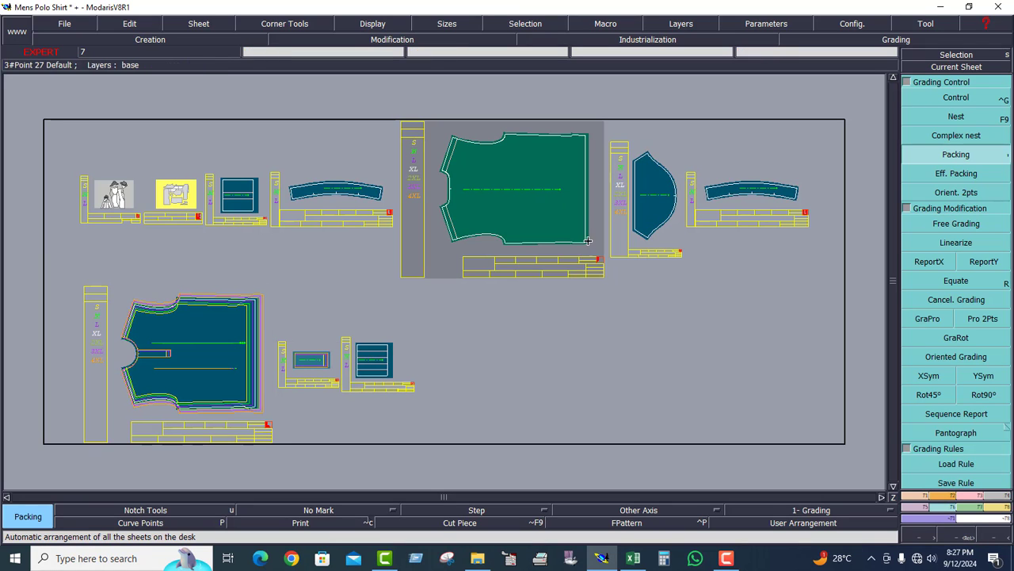
{"action": "key", "text": "Escape"}
{"action": "left_click", "coordinate": [714, 111]}
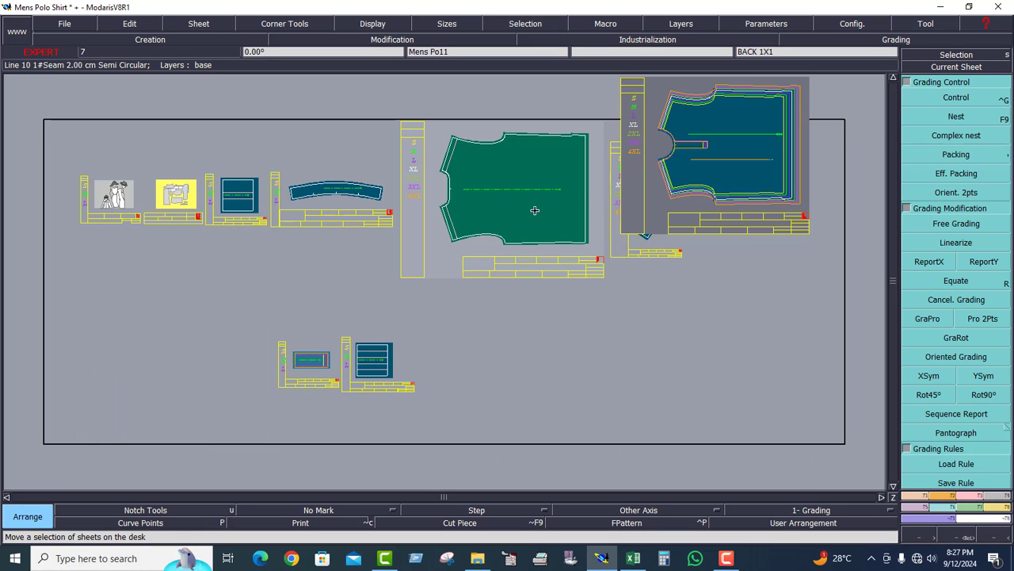
{"action": "left_click_drag", "start_coordinate": [535, 210], "coordinate": [621, 379]}
{"action": "left_click_drag", "start_coordinate": [765, 145], "coordinate": [584, 165]}
{"action": "left_click_drag", "start_coordinate": [373, 379], "coordinate": [295, 189]}
{"action": "left_click_drag", "start_coordinate": [309, 376], "coordinate": [172, 175]}
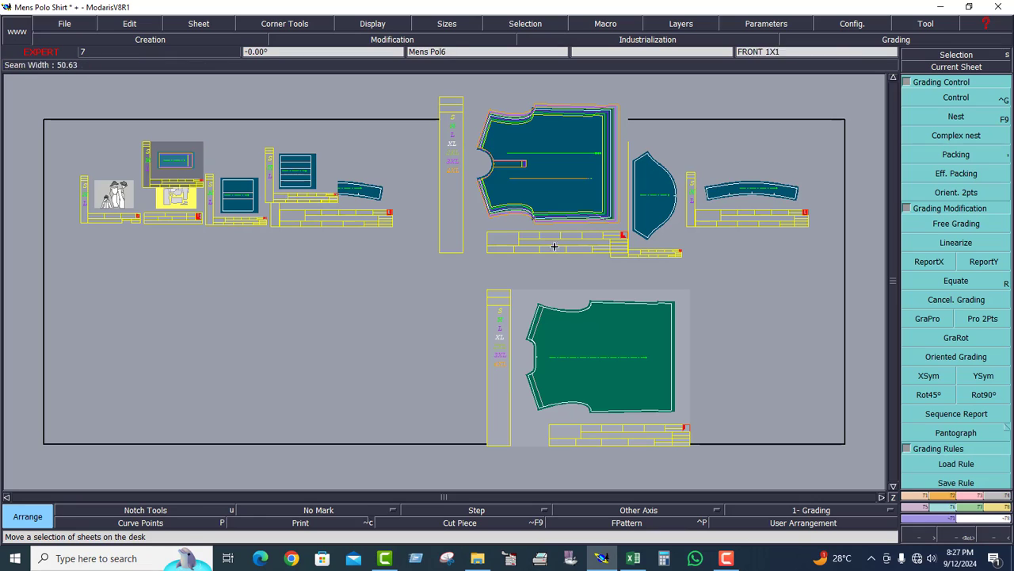
{"action": "key", "text": "8"}
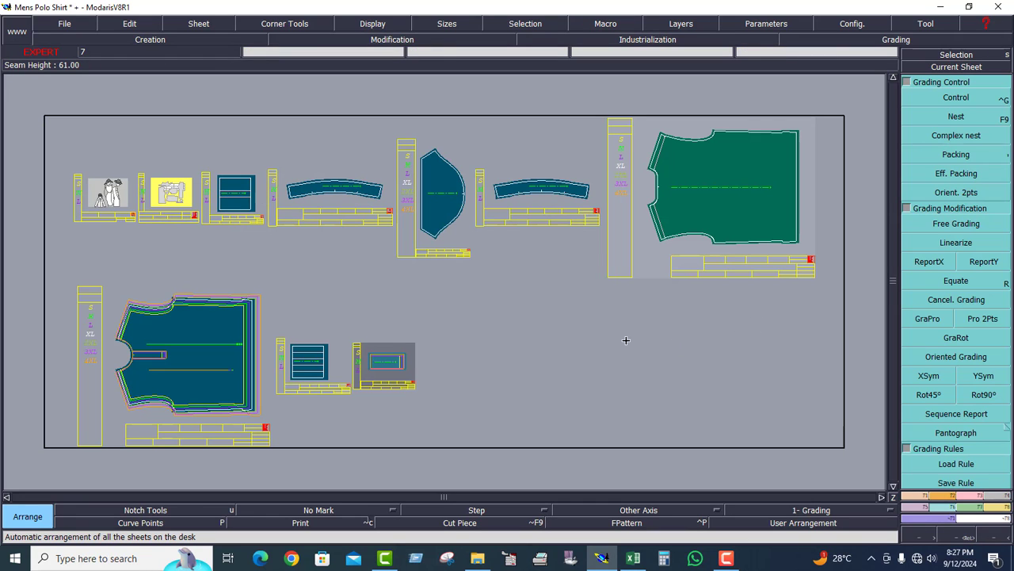
Move the FRONT 1X1 and BACK 1X1 sheets side by side into the empty area of the lower row.
{"action": "left_click", "coordinate": [190, 349]}
{"action": "left_click", "coordinate": [555, 341]}
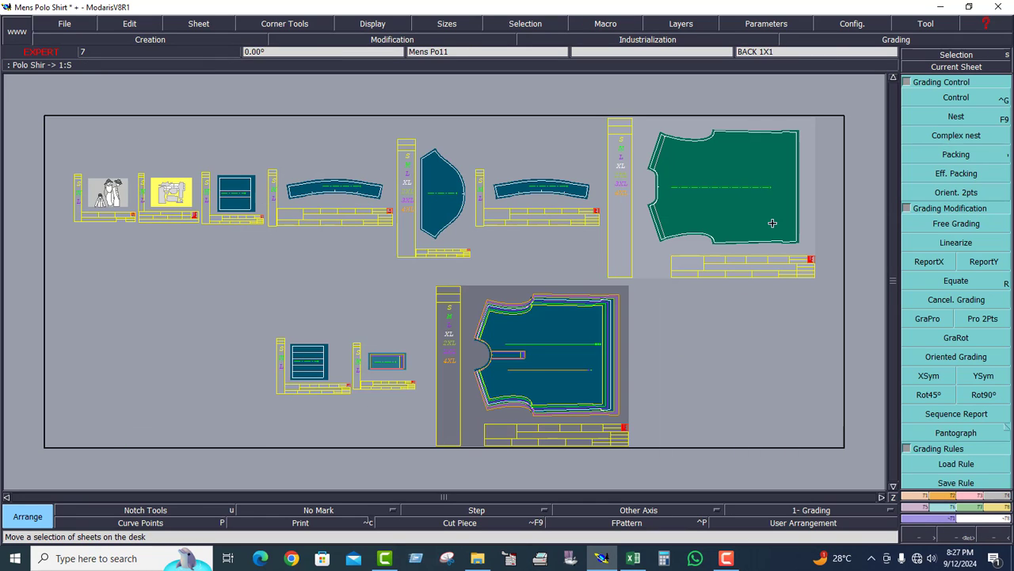
{"action": "left_click", "coordinate": [772, 224]}
{"action": "left_click", "coordinate": [800, 352]}
Move both placket sheets, the sleeve sheet and both collar sheets over the small sheets beside the sketches.
{"action": "left_click", "coordinate": [394, 372]}
{"action": "left_click", "coordinate": [255, 179]}
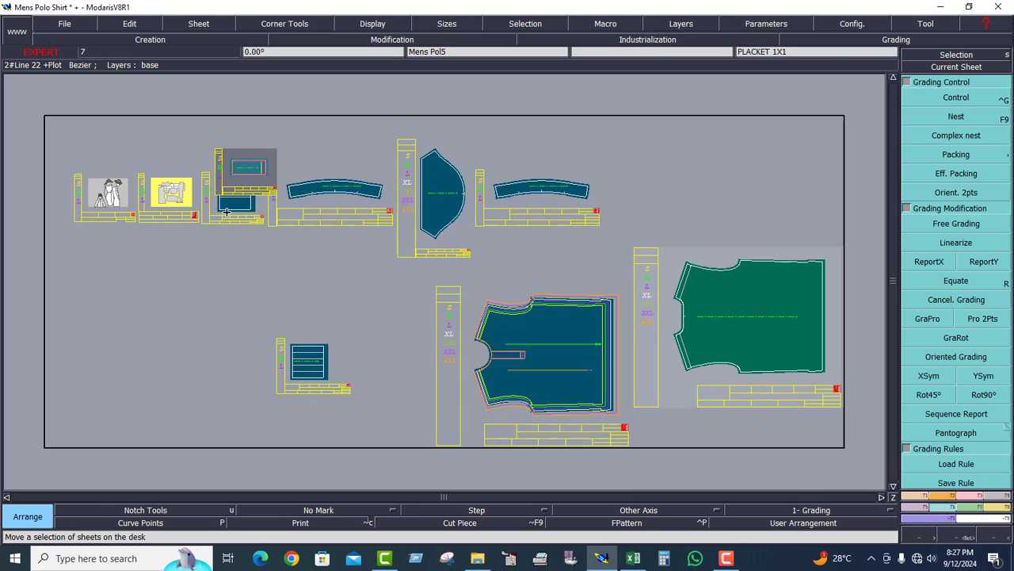
{"action": "left_click", "coordinate": [444, 196]}
{"action": "left_click", "coordinate": [225, 180]}
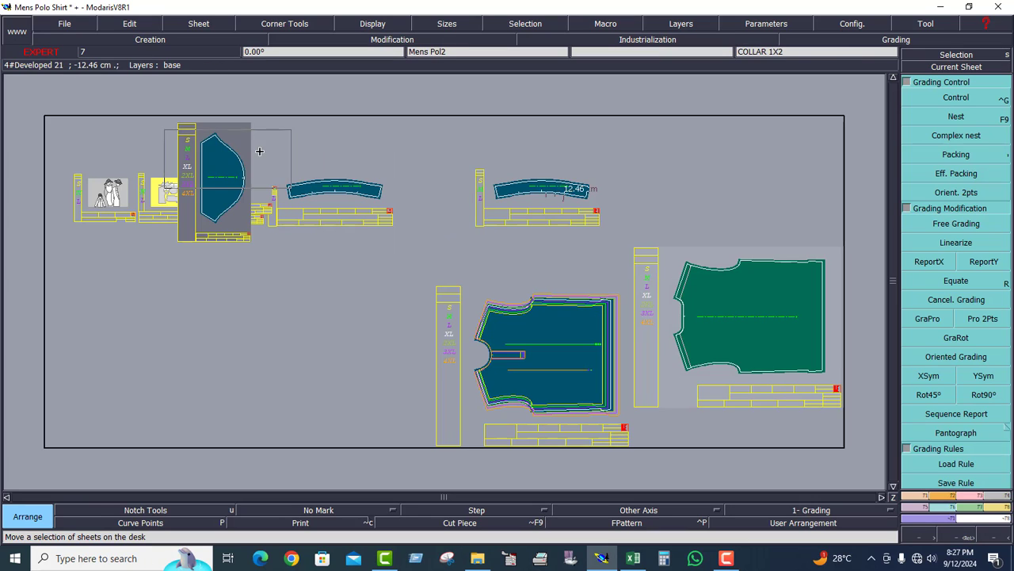
{"action": "left_click", "coordinate": [259, 151]}
{"action": "left_click", "coordinate": [321, 184]}
{"action": "left_click", "coordinate": [177, 179]}
Move the FRONT 1X1 and BACK 1X1 sheets closer to the stacked small sheets.
{"action": "left_click", "coordinate": [588, 408]}
{"action": "left_click", "coordinate": [445, 309]}
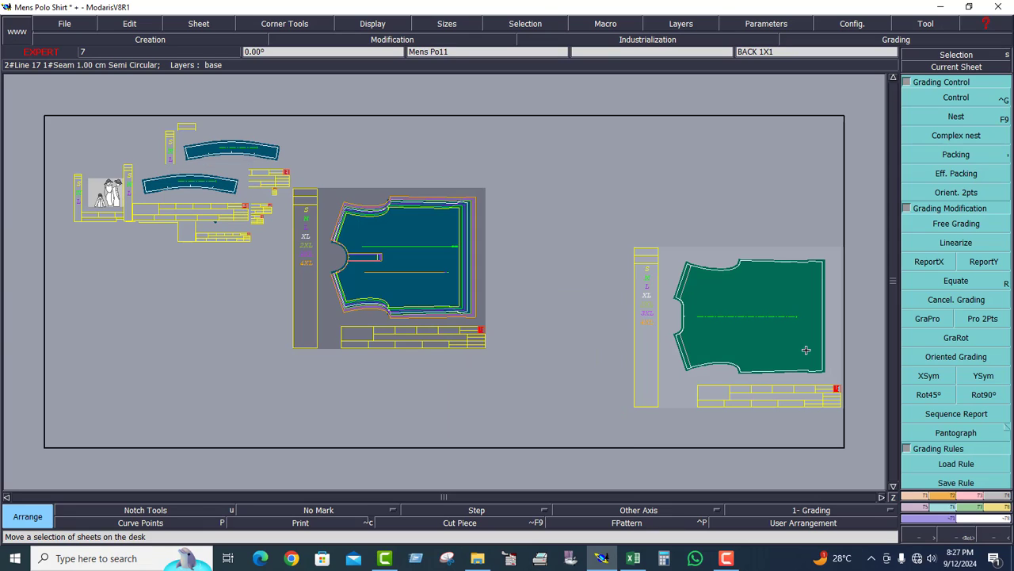
{"action": "left_click", "coordinate": [806, 350]}
{"action": "left_click", "coordinate": [670, 277]}
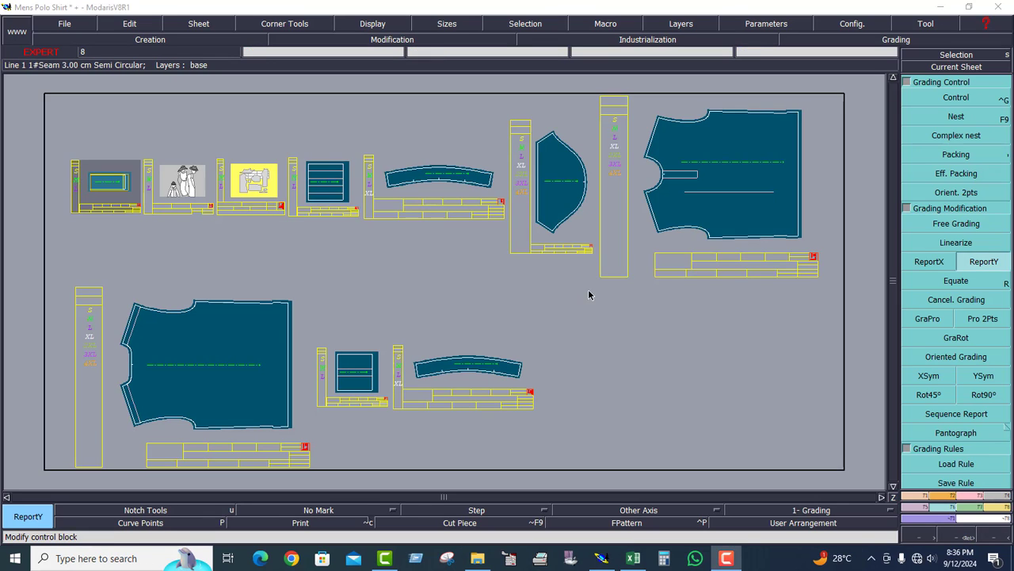
Move the FRONT 1X1 sheet into the empty area of the lower row and place the BACK 1X1 sheet above it.
{"action": "left_click", "coordinate": [674, 218]}
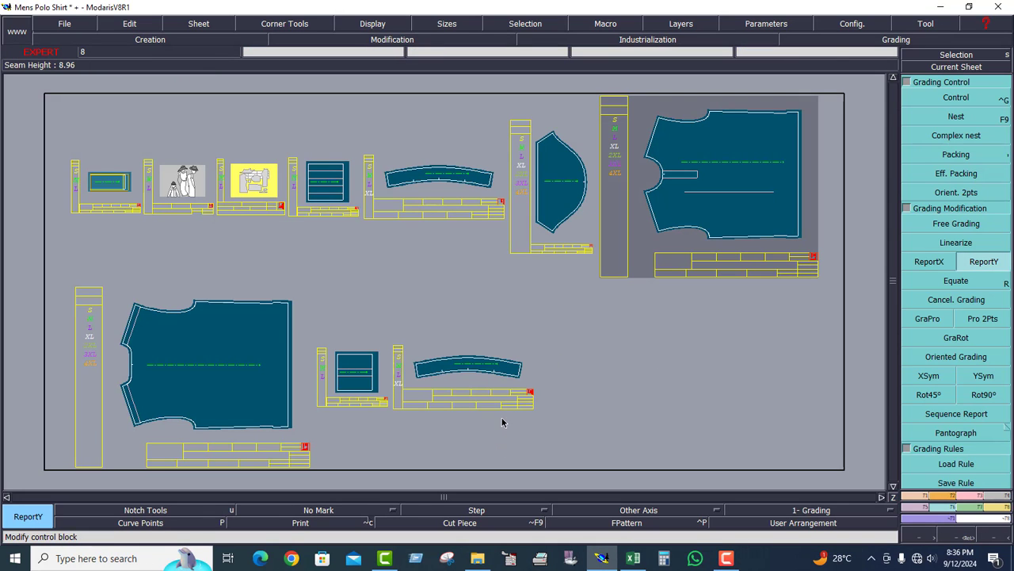
{"action": "key", "text": "q"}
{"action": "left_click", "coordinate": [702, 206]}
{"action": "left_click", "coordinate": [648, 363]}
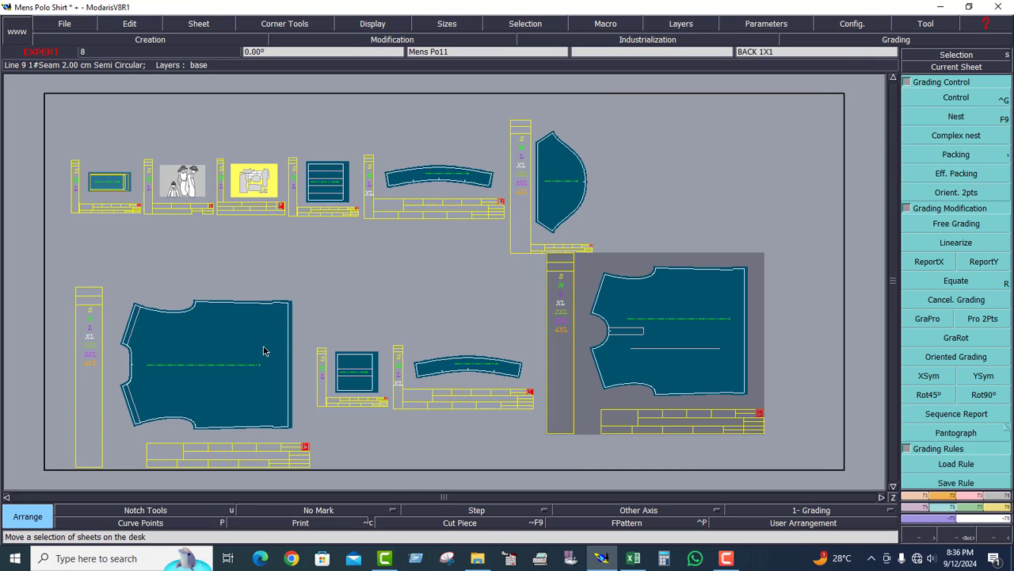
{"action": "left_click", "coordinate": [692, 200]}
Gather the small rectangular piece, both collar sheets, SLV 1X2 and PLACKET 1X1 around the sketch sheets.
{"action": "left_click", "coordinate": [359, 369]}
{"action": "left_click", "coordinate": [145, 218]}
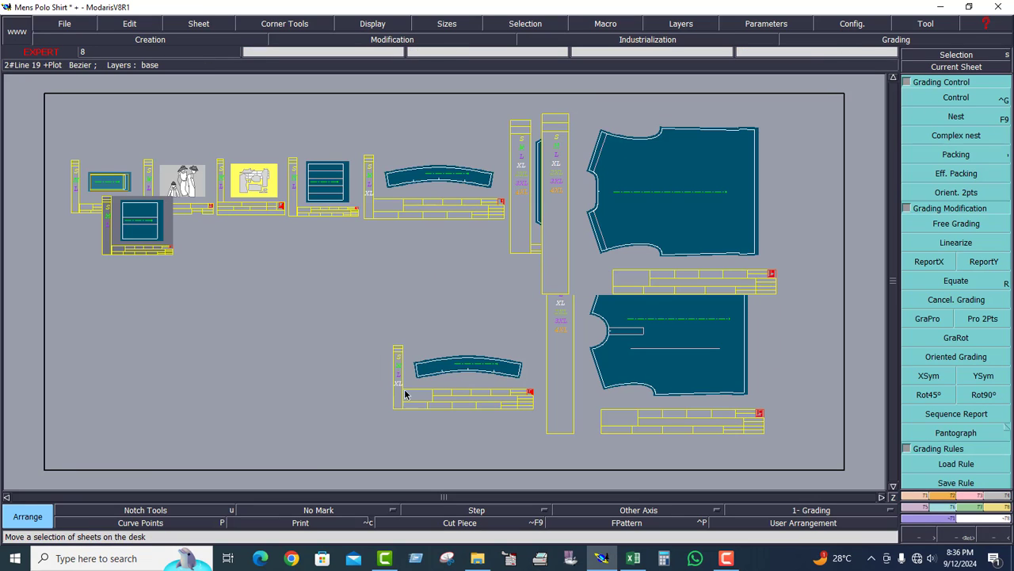
{"action": "left_click", "coordinate": [447, 378]}
{"action": "left_click", "coordinate": [241, 140]}
{"action": "left_click", "coordinate": [446, 210]}
{"action": "left_click", "coordinate": [178, 167]}
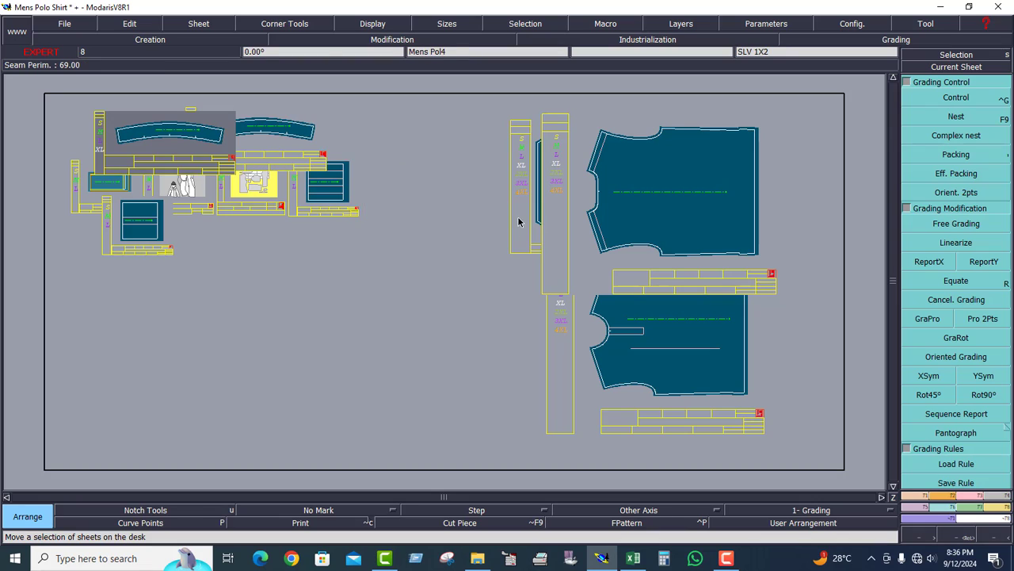
{"action": "left_click", "coordinate": [255, 168]}
{"action": "left_click", "coordinate": [336, 193]}
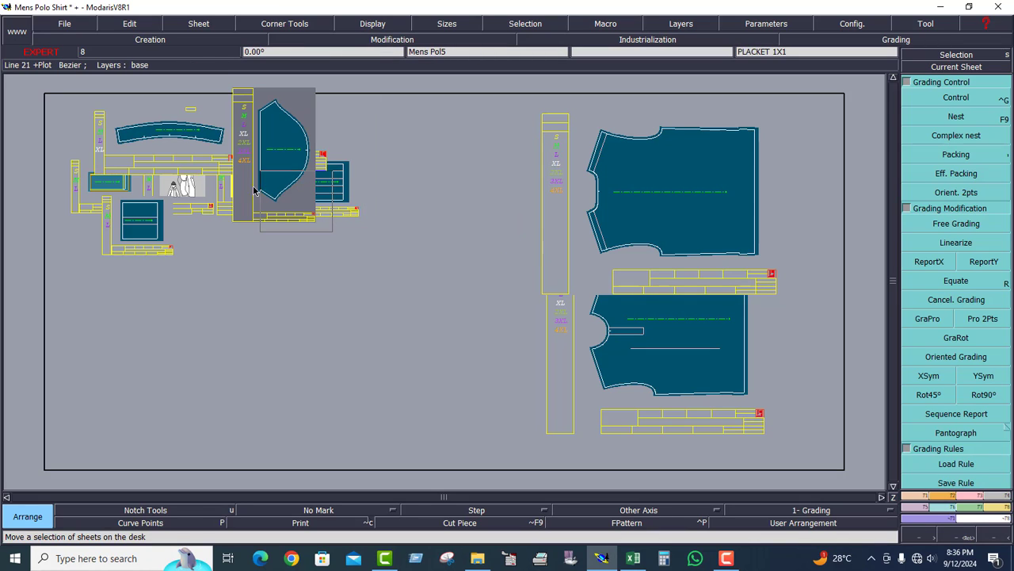
{"action": "left_click", "coordinate": [226, 204]}
Place the BACK 1X1 and FRONT 1X1 sheets side by side in the middle of the desk.
{"action": "left_click", "coordinate": [434, 275]}
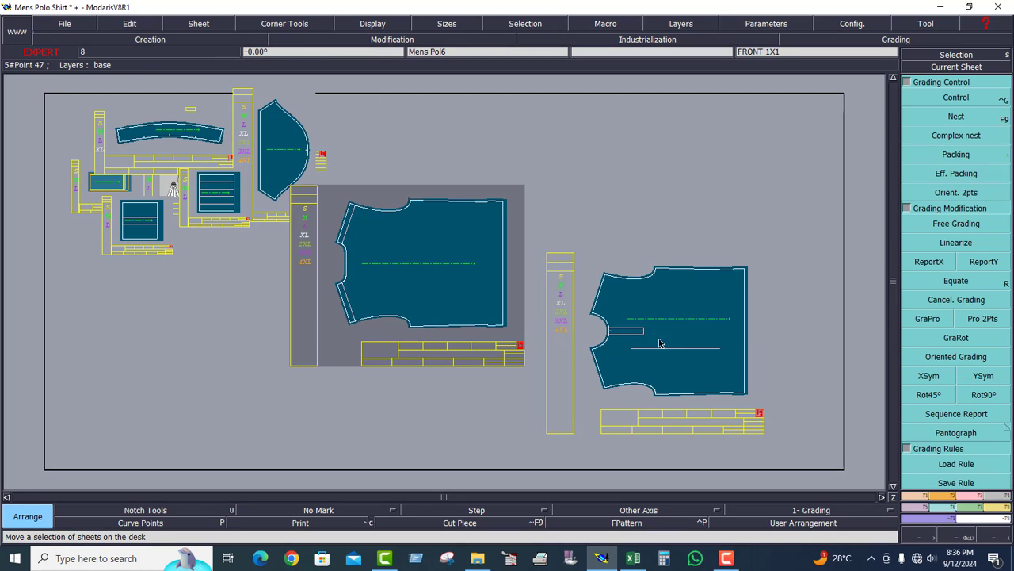
{"action": "left_click", "coordinate": [658, 339]}
{"action": "left_click", "coordinate": [668, 250]}
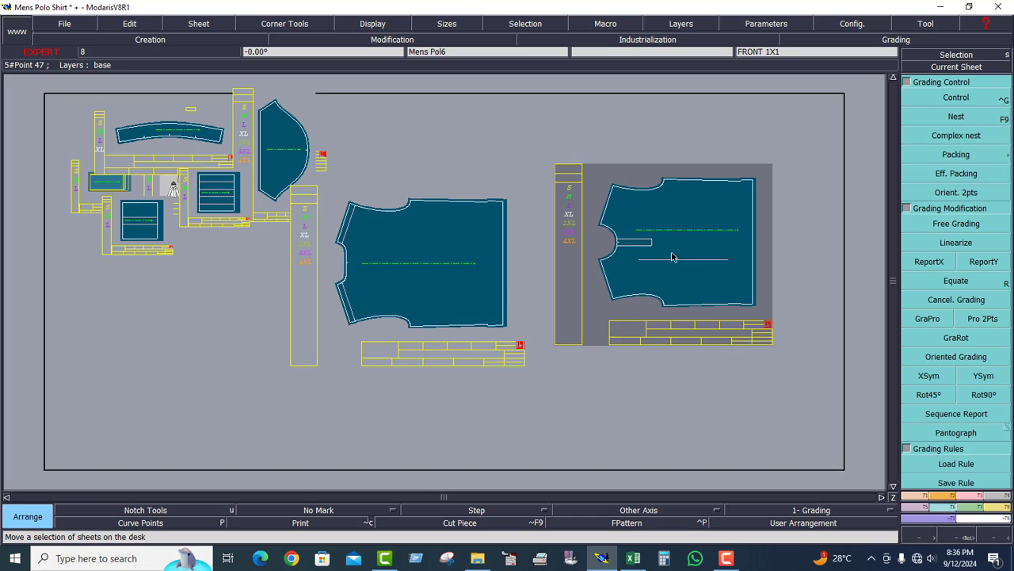
{"action": "left_click", "coordinate": [489, 264]}
{"action": "left_click", "coordinate": [457, 271]}
{"action": "left_click", "coordinate": [447, 318]}
{"action": "left_click", "coordinate": [690, 296]}
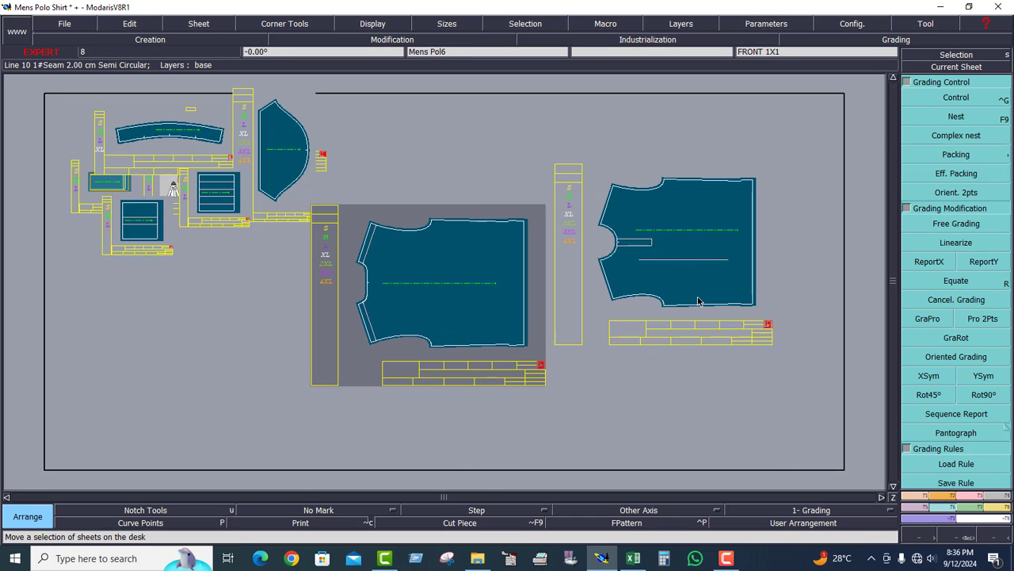
{"action": "left_click", "coordinate": [692, 331]}
Enlarge the back and front sheets and select the BACK 1X1 piece.
{"action": "left_click", "coordinate": [959, 536]}
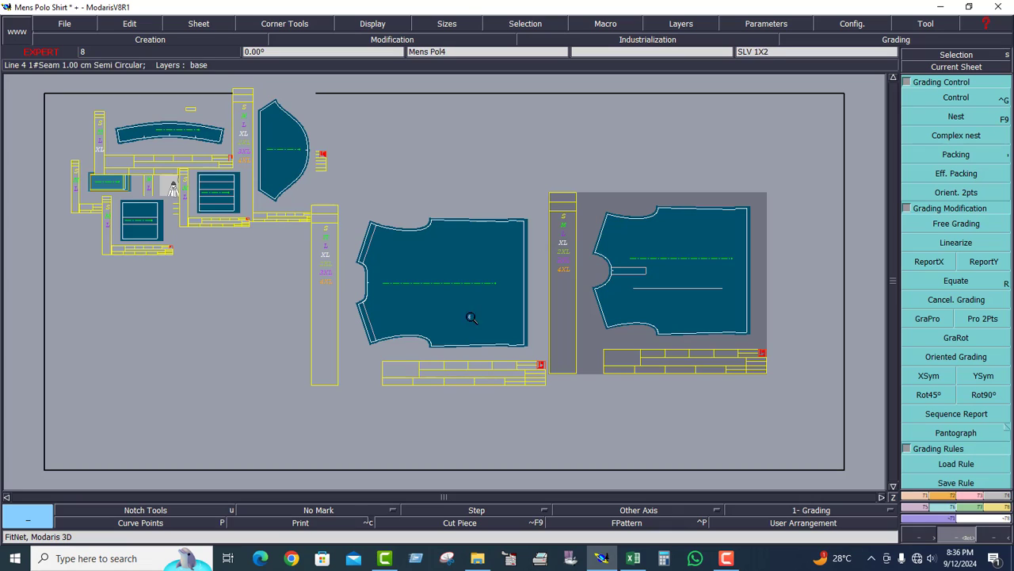
{"action": "left_click_drag", "start_coordinate": [289, 194], "coordinate": [781, 408]}
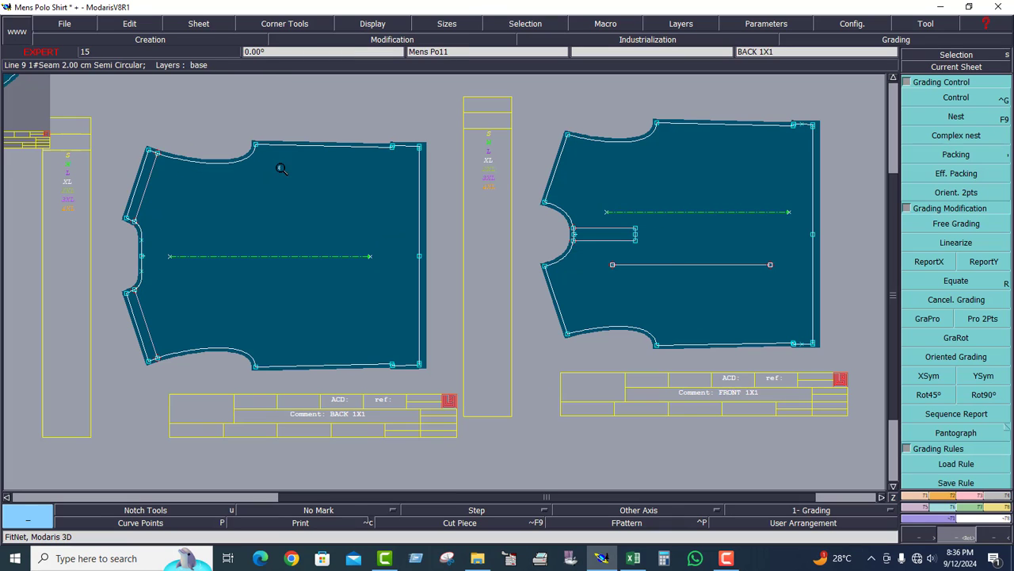
{"action": "left_click", "coordinate": [314, 230]}
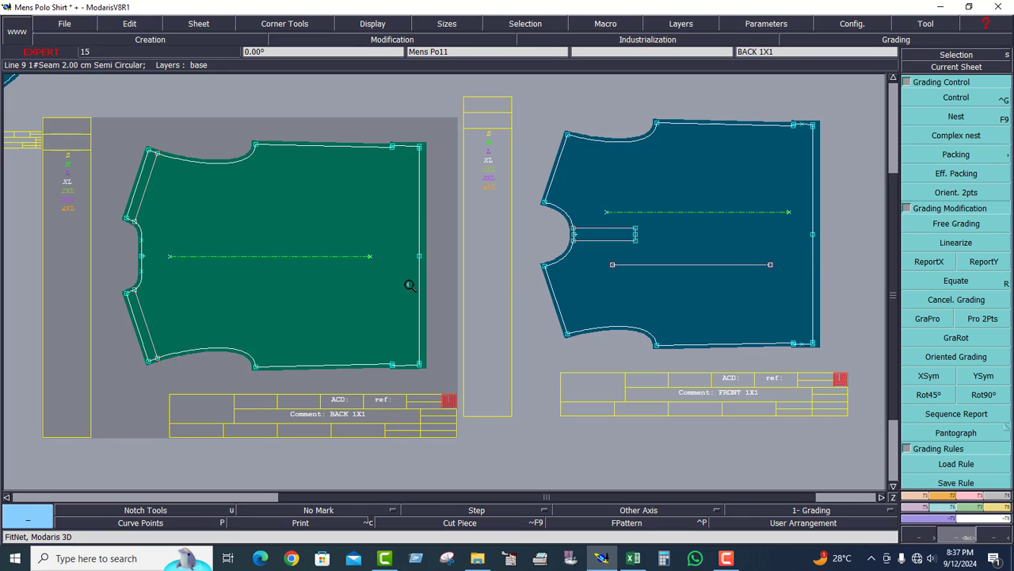
Select all sizes on the BACK 1X1 and FRONT 1X1 sheets and display their nests.
{"action": "left_click_drag", "start_coordinate": [53, 142], "coordinate": [101, 251]}
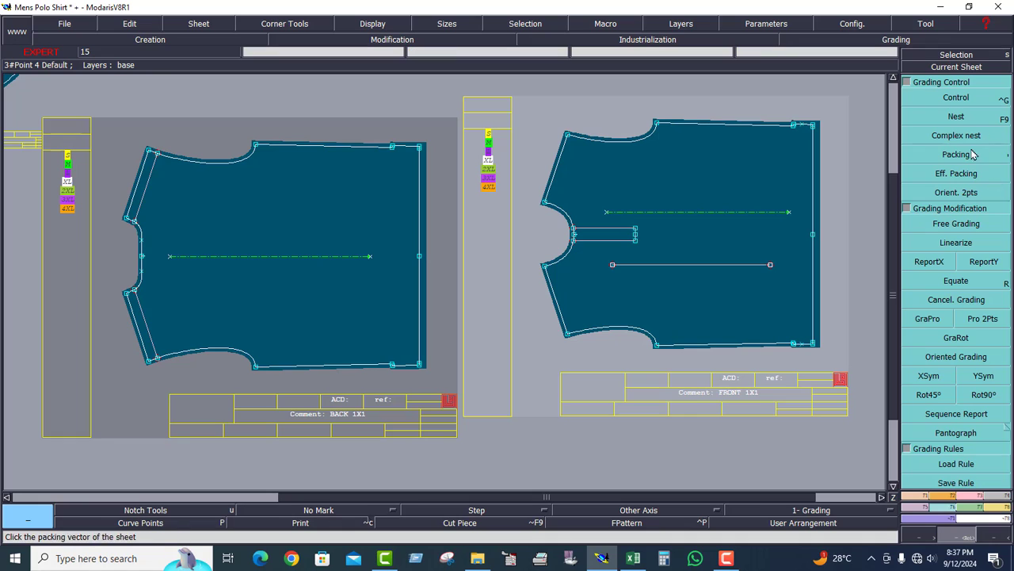
{"action": "left_click", "coordinate": [957, 117]}
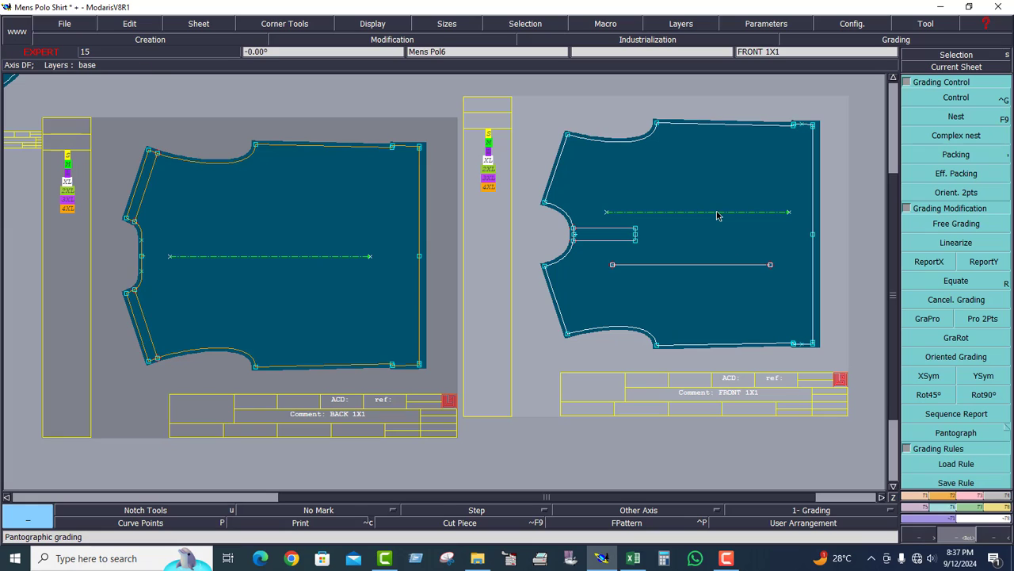
{"action": "left_click", "coordinate": [710, 242]}
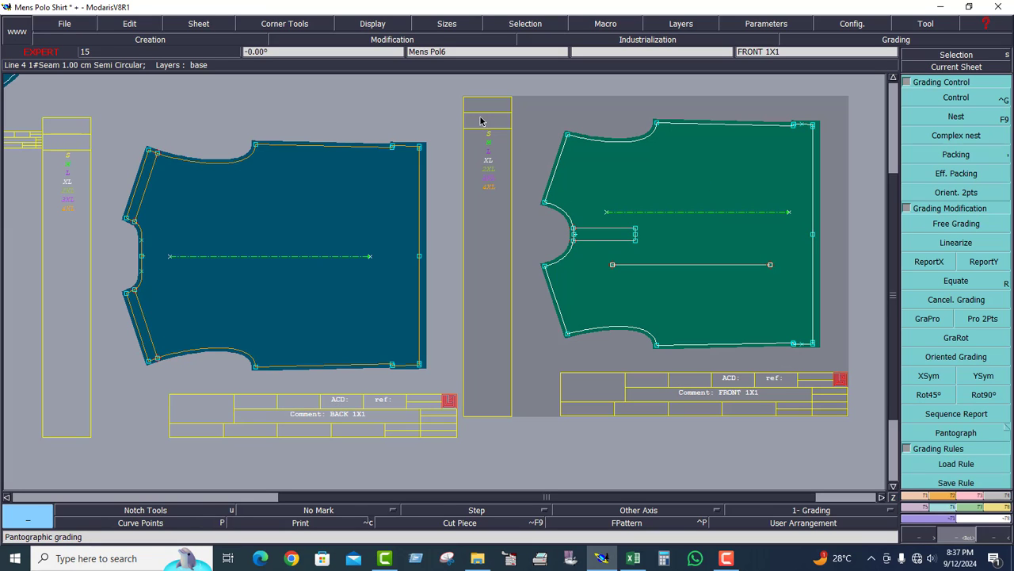
{"action": "left_click", "coordinate": [607, 230]}
{"action": "left_click_drag", "start_coordinate": [465, 112], "coordinate": [522, 219]}
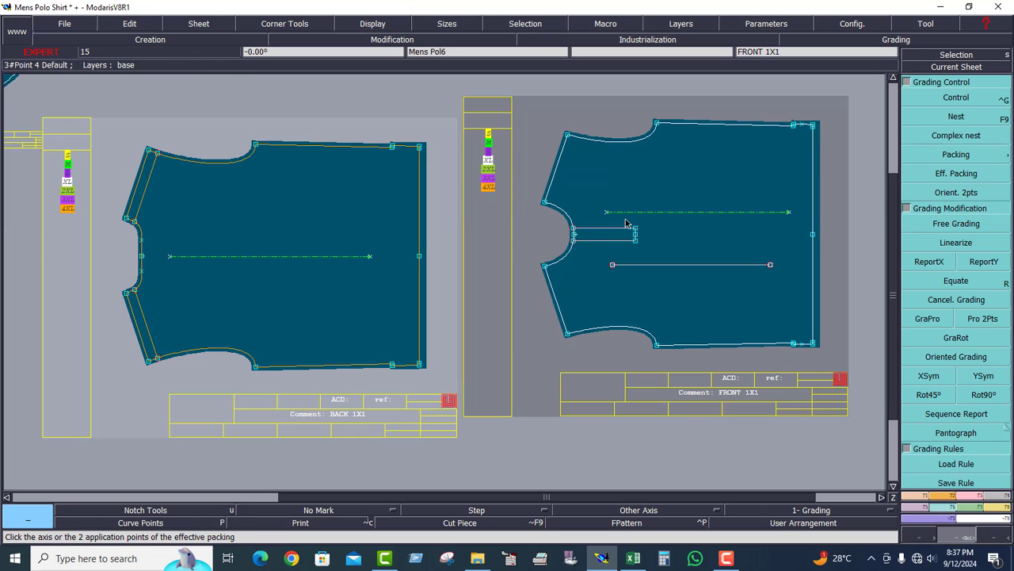
{"action": "left_click", "coordinate": [957, 117]}
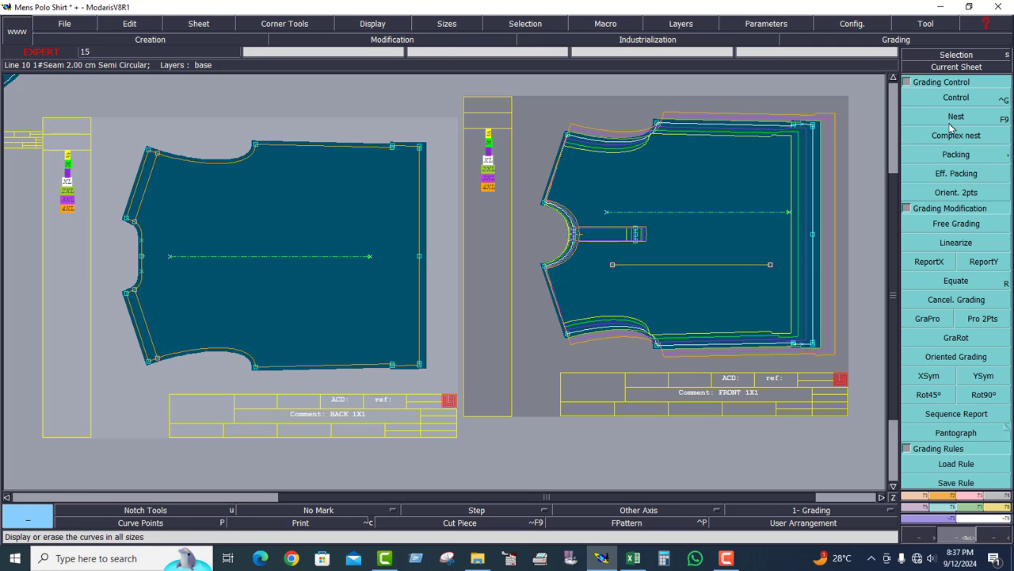
{"action": "left_click", "coordinate": [269, 247]}
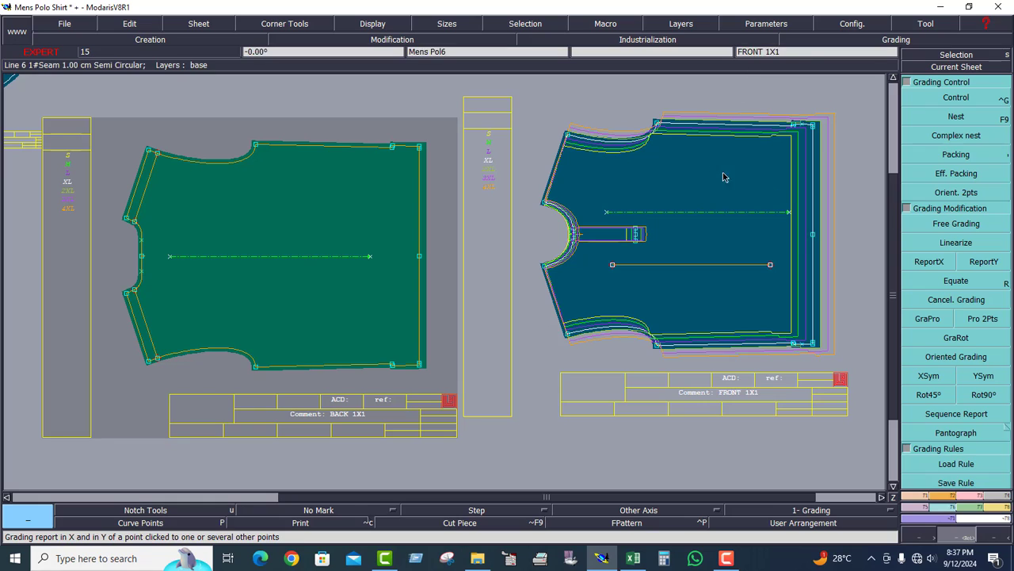
{"action": "left_click", "coordinate": [983, 265]}
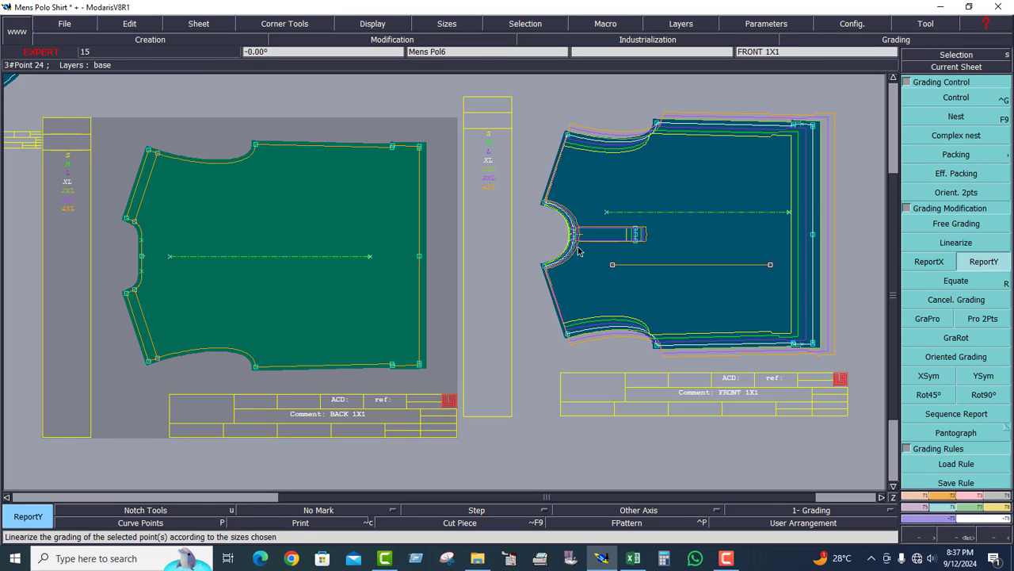
{"action": "left_click", "coordinate": [946, 264]}
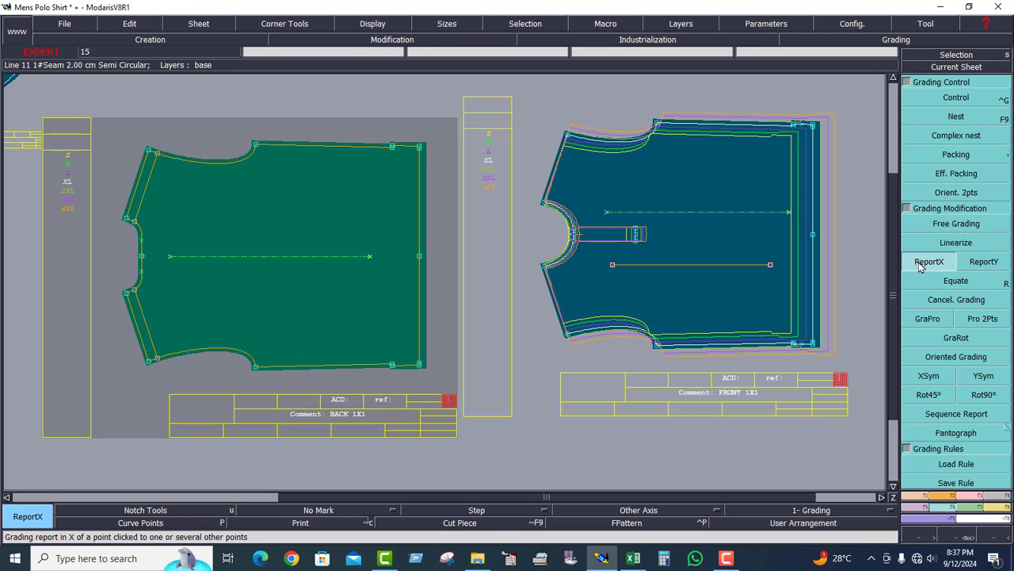
{"action": "left_click", "coordinate": [688, 171]}
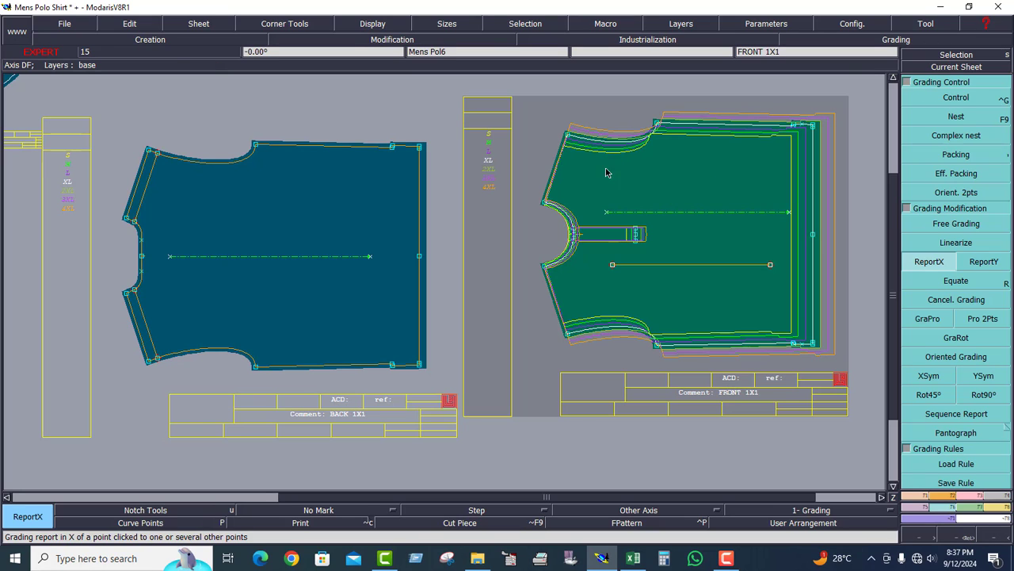
{"action": "left_click", "coordinate": [566, 134]}
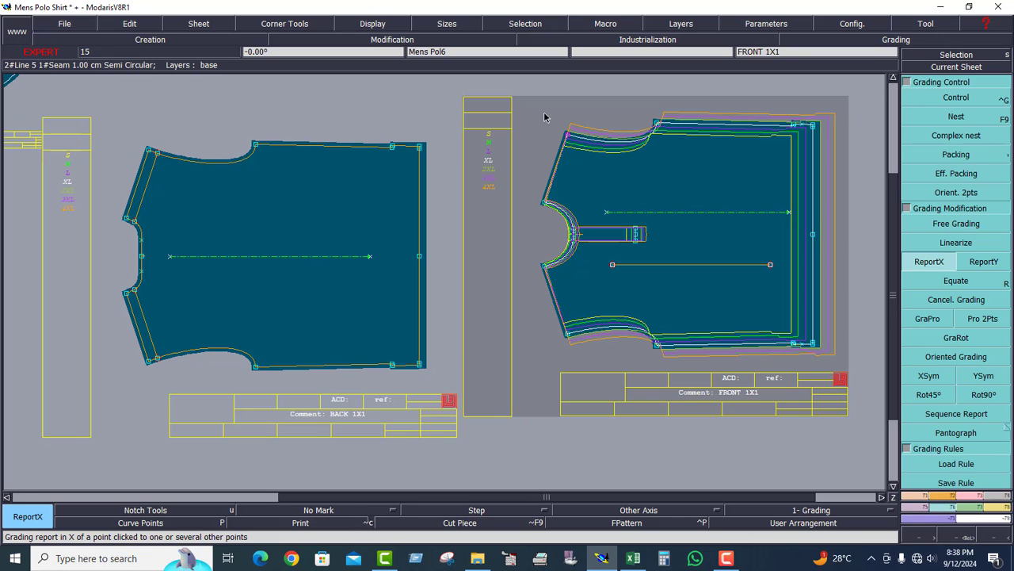
{"action": "left_click", "coordinate": [619, 170]}
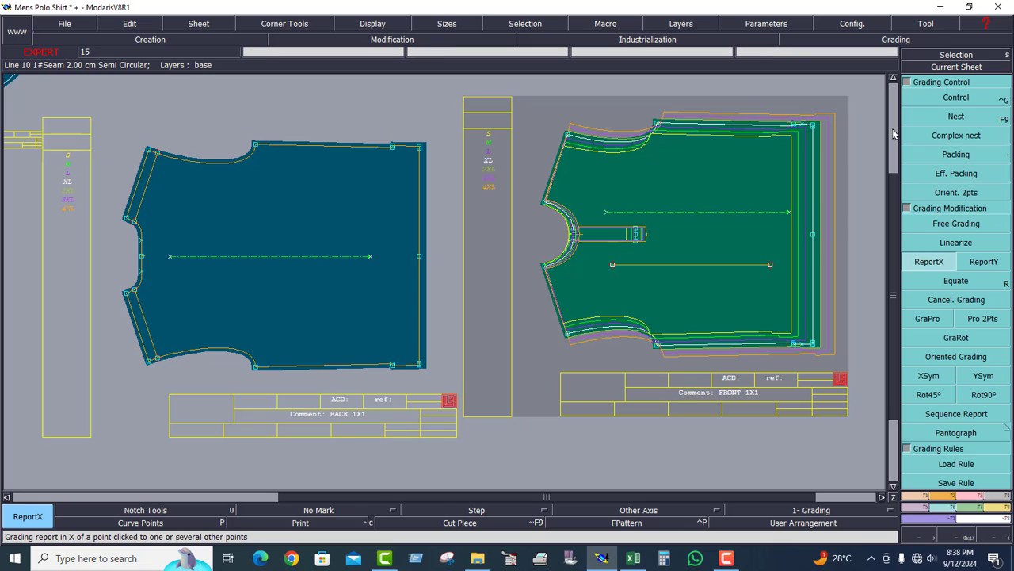
Check the grading values of the upper shoulder tip on the FRONT 1X1 piece.
{"action": "key", "text": "ctrl+g"}
{"action": "left_click", "coordinate": [569, 138]}
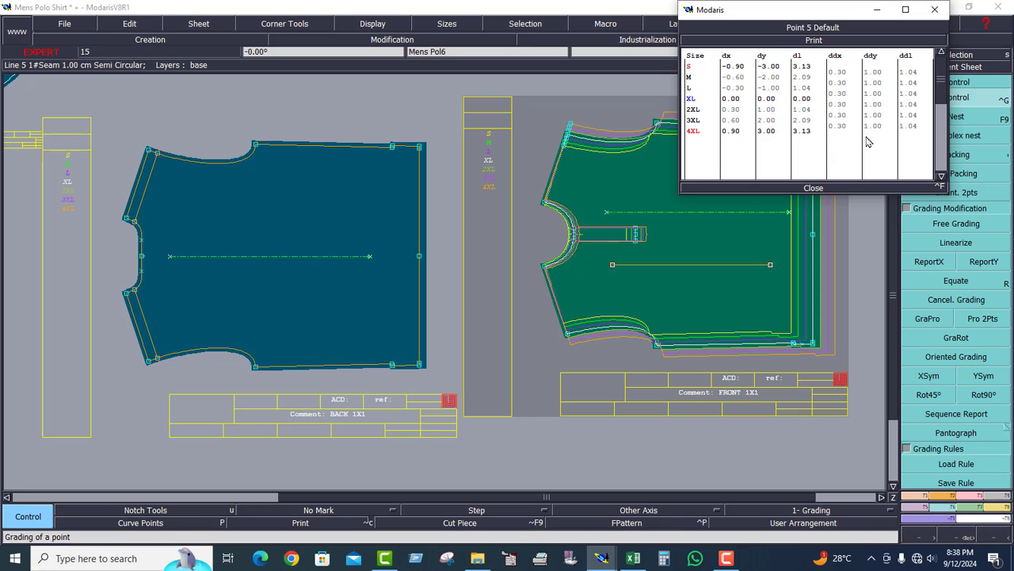
{"action": "left_click", "coordinate": [812, 190]}
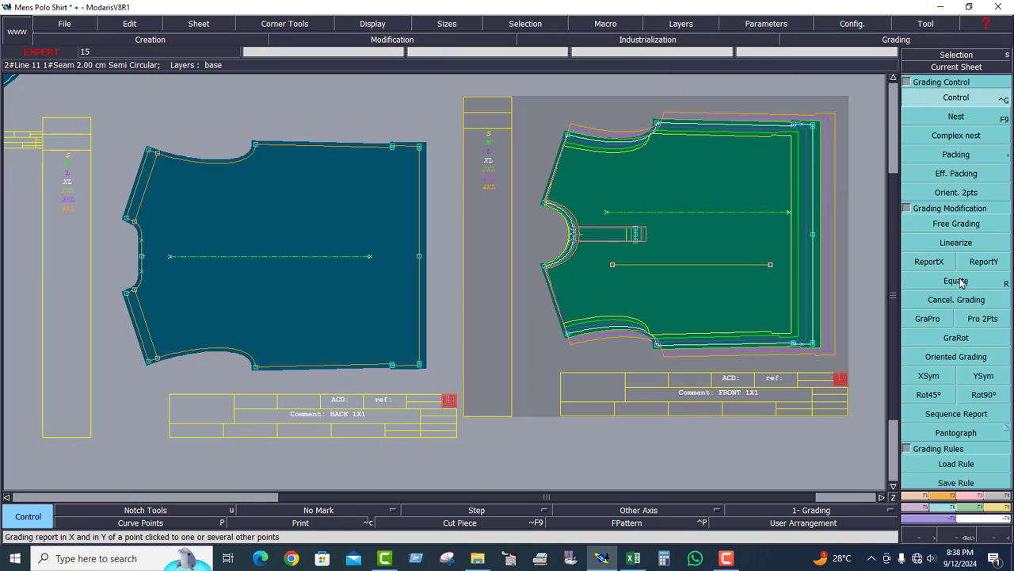
Equate the grading of the front's upper shoulder tip onto the matching outer shoulder tip of the BACK 1X1 piece.
{"action": "left_click", "coordinate": [958, 283]}
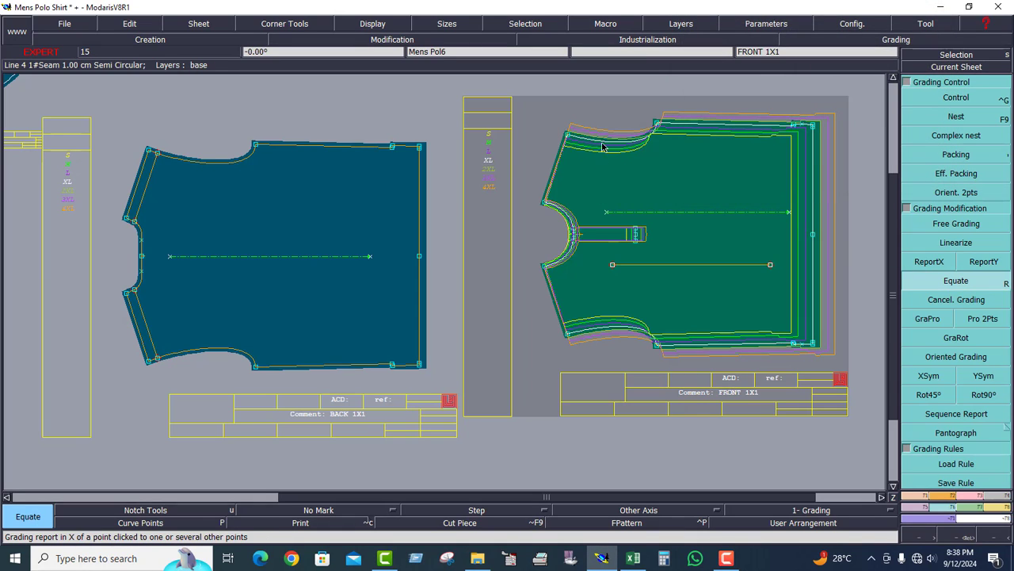
{"action": "left_click", "coordinate": [568, 135]}
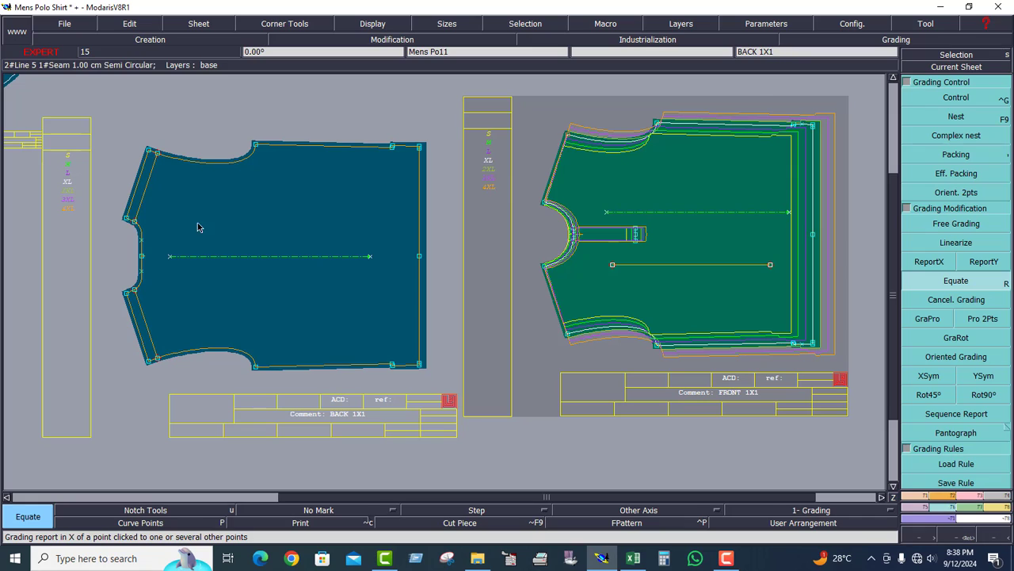
{"action": "left_click", "coordinate": [148, 150]}
{"action": "left_click", "coordinate": [165, 174]}
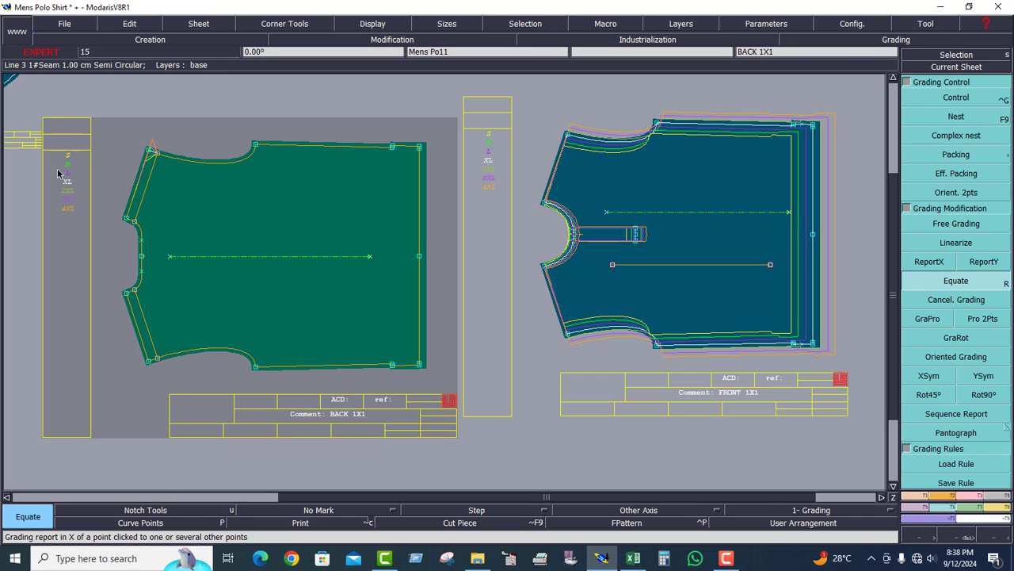
Select all sizes and check the grading values of the upper outer shoulder tip on the BACK 1X1 piece.
{"action": "key", "text": "ctrl+a"}
{"action": "left_click", "coordinate": [956, 117]}
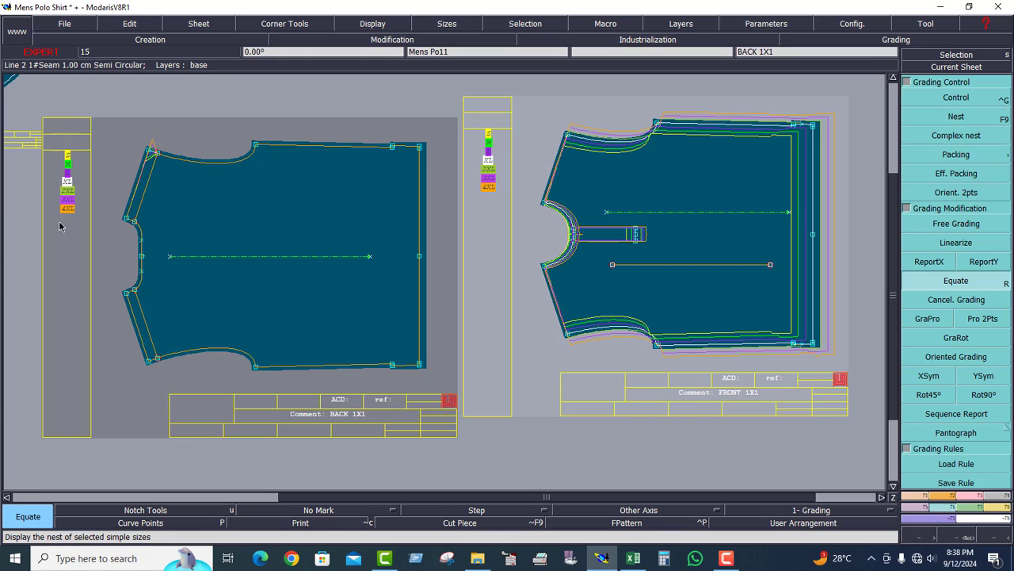
{"action": "left_click", "coordinate": [971, 105]}
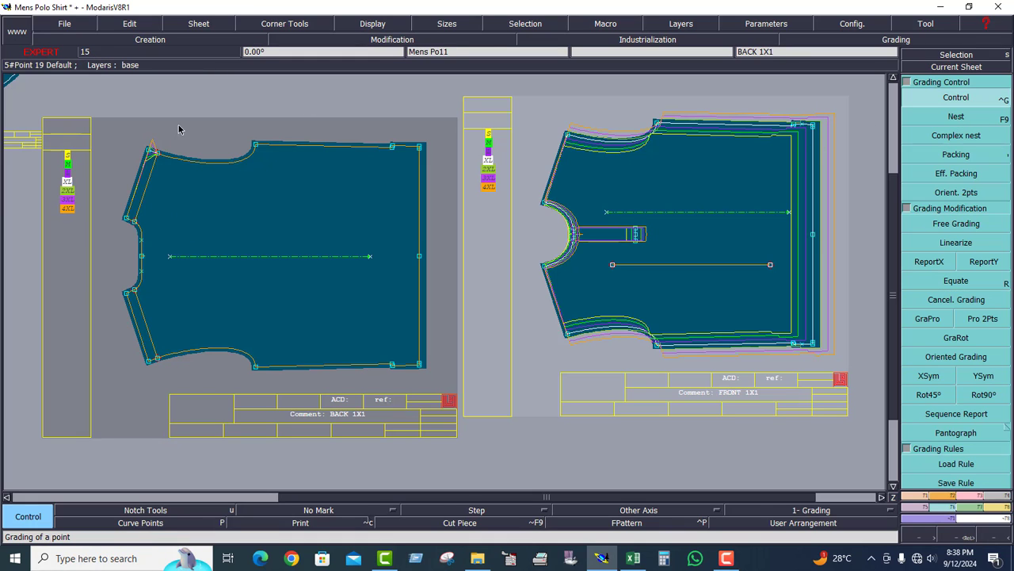
{"action": "left_click", "coordinate": [147, 153]}
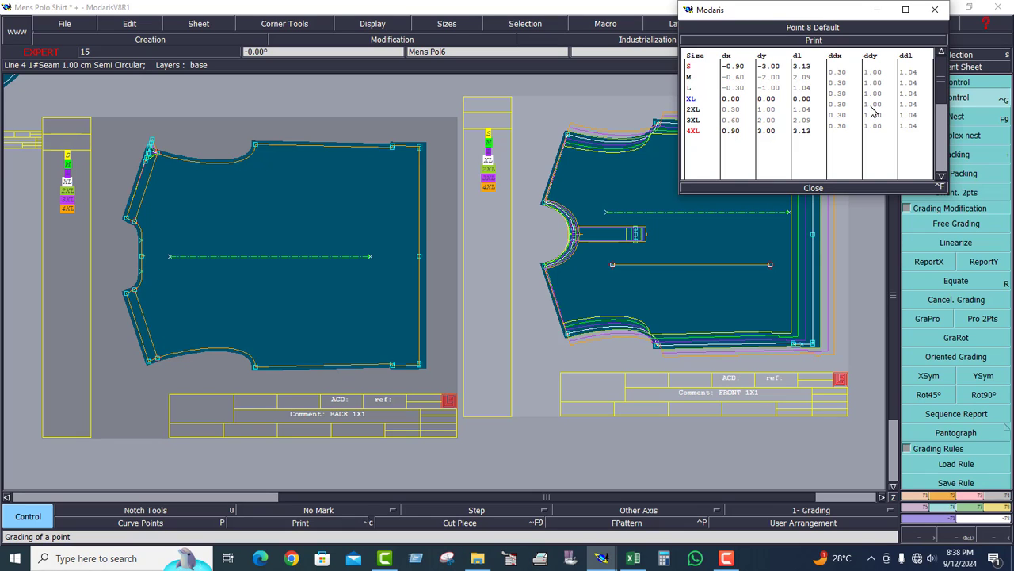
{"action": "left_click", "coordinate": [814, 188]}
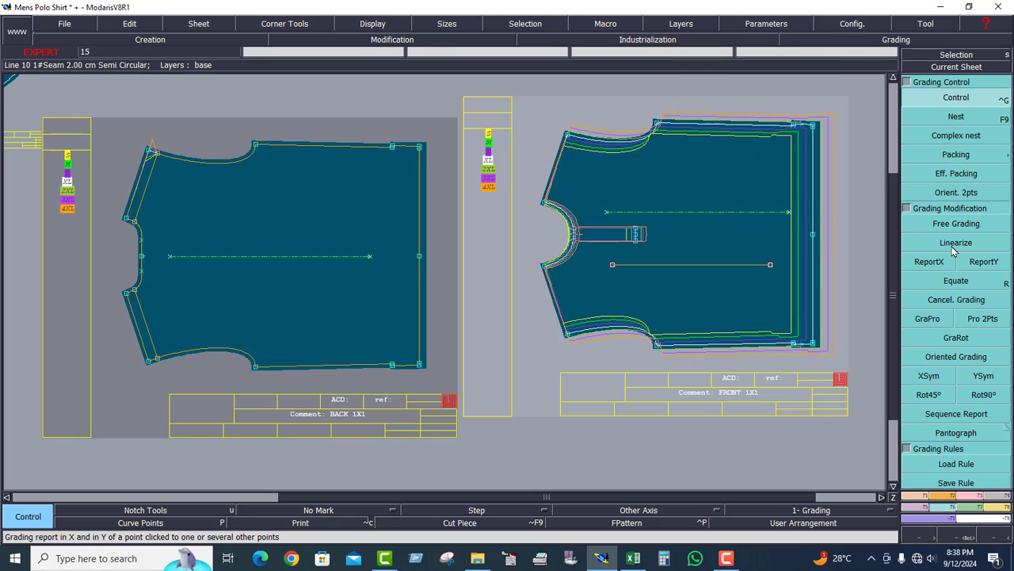
Equate the grading of the back's upper outer shoulder tip onto the adjacent inner shoulder point at the armhole.
{"action": "left_click", "coordinate": [955, 280]}
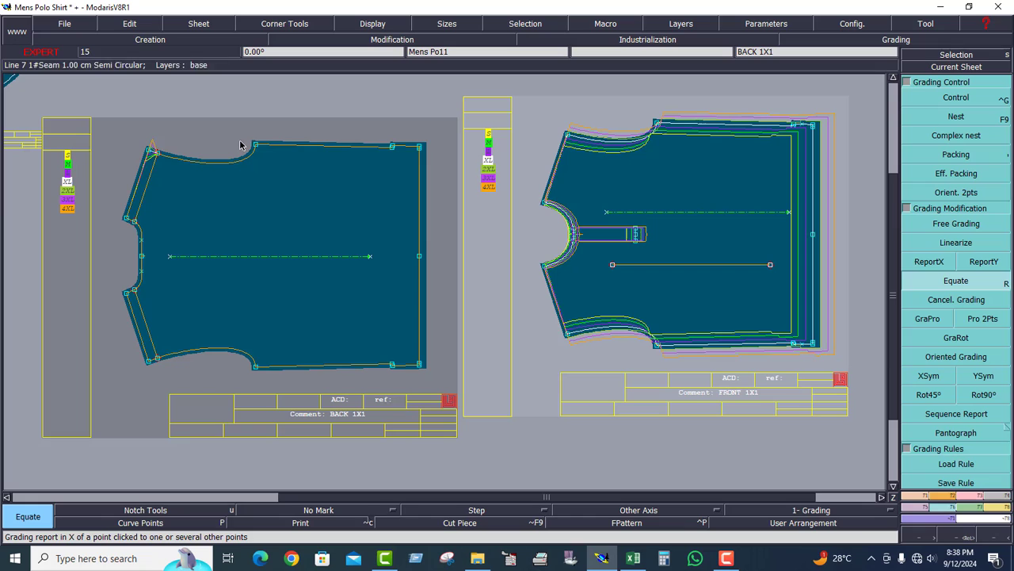
{"action": "left_click", "coordinate": [149, 151]}
{"action": "left_click", "coordinate": [158, 154]}
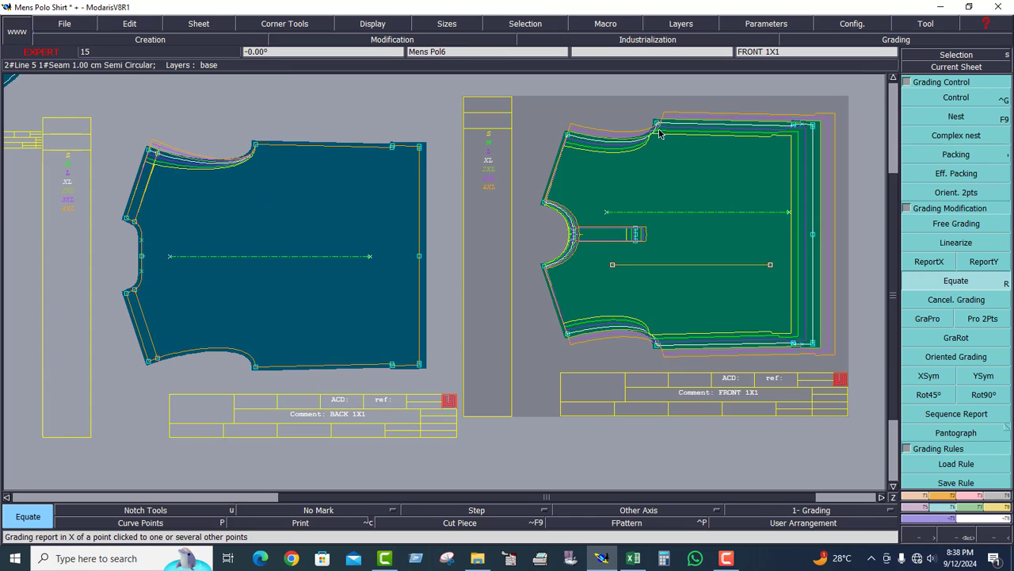
Equate the grading of the front's upper underarm point onto the matching underarm point of the BACK 1X1 piece.
{"action": "left_click", "coordinate": [663, 136]}
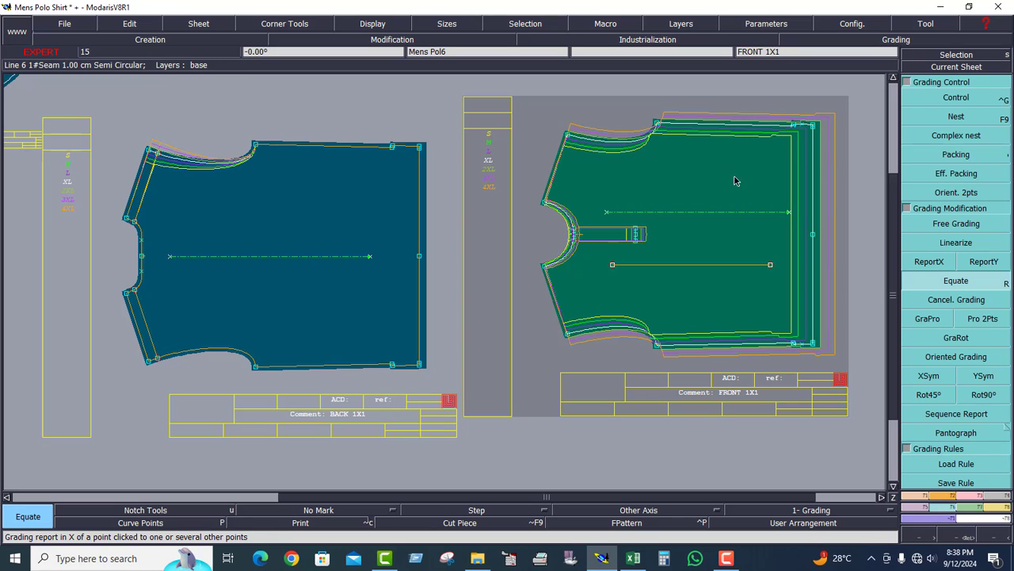
{"action": "left_click", "coordinate": [909, 277]}
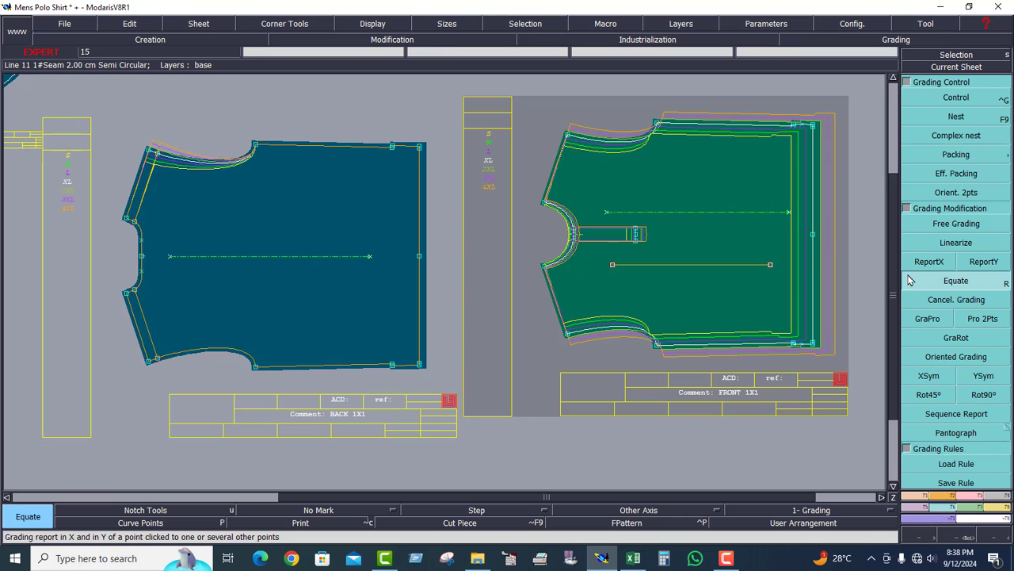
{"action": "left_click", "coordinate": [658, 125]}
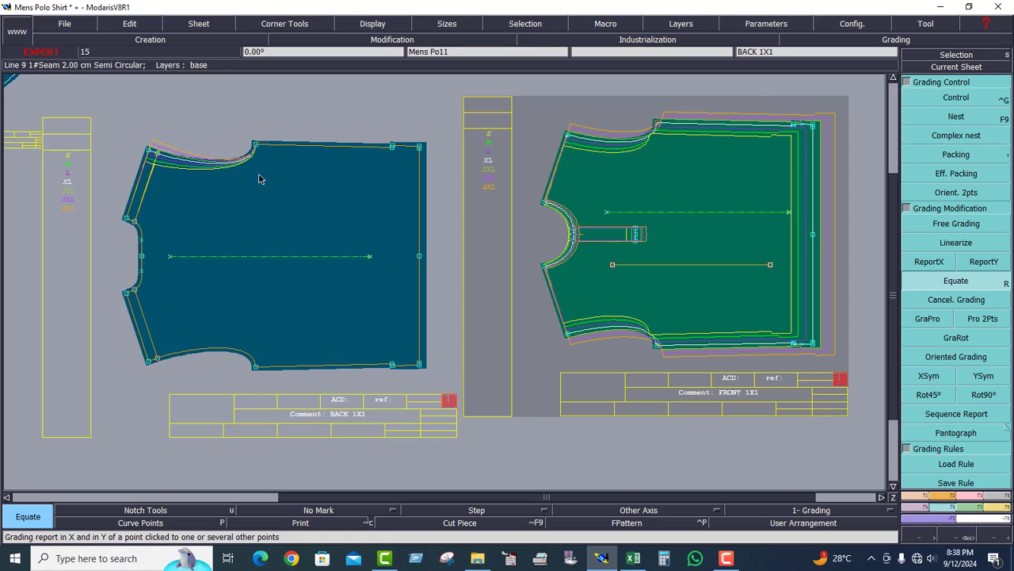
{"action": "left_click", "coordinate": [255, 146]}
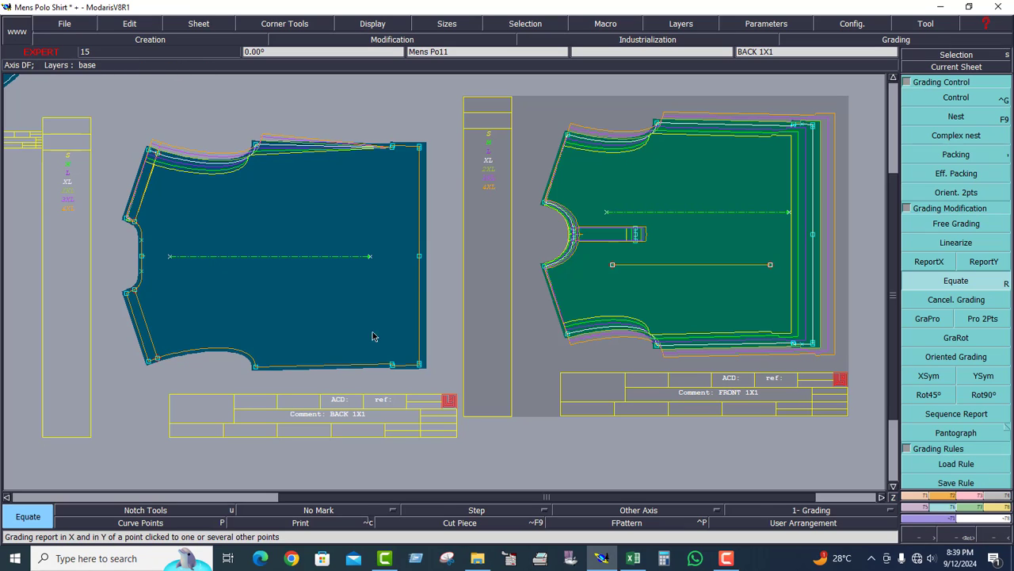
Equate the grading of the front's neck-shoulder points onto the outer and inner neck-shoulder points on both sides of the BACK 1X1 piece.
{"action": "left_click", "coordinate": [129, 221]}
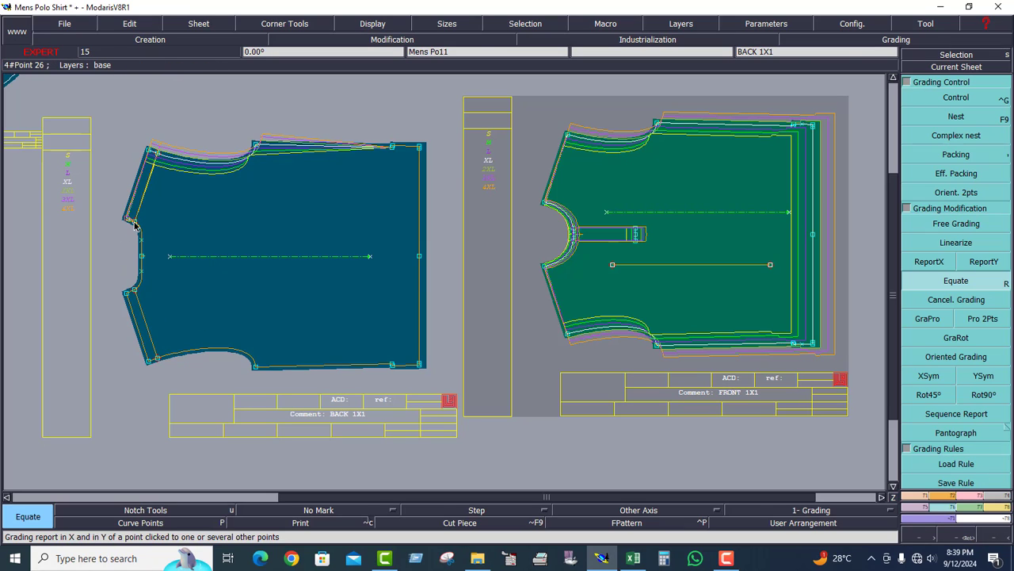
{"action": "left_click", "coordinate": [541, 270]}
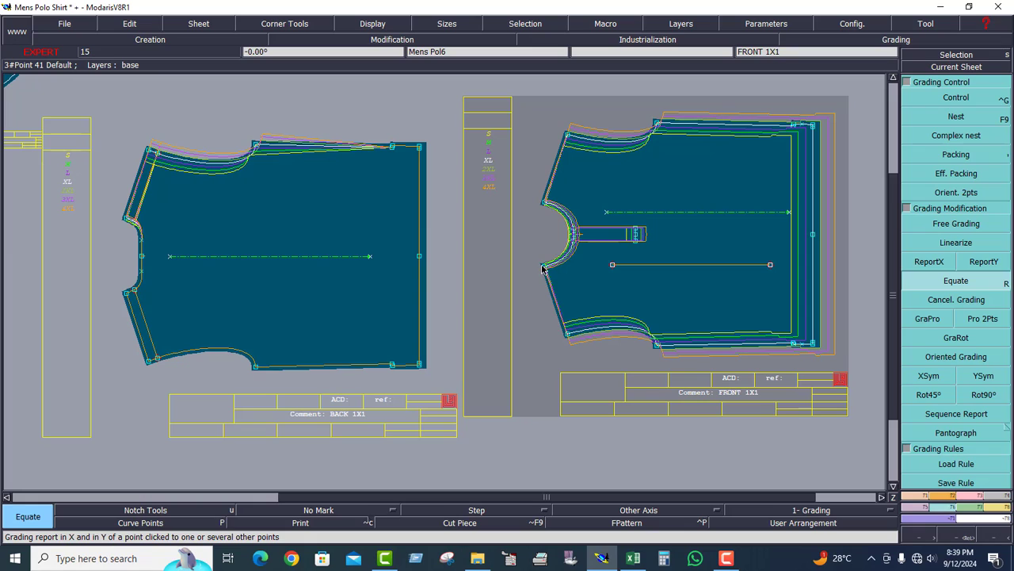
{"action": "left_click", "coordinate": [129, 293]}
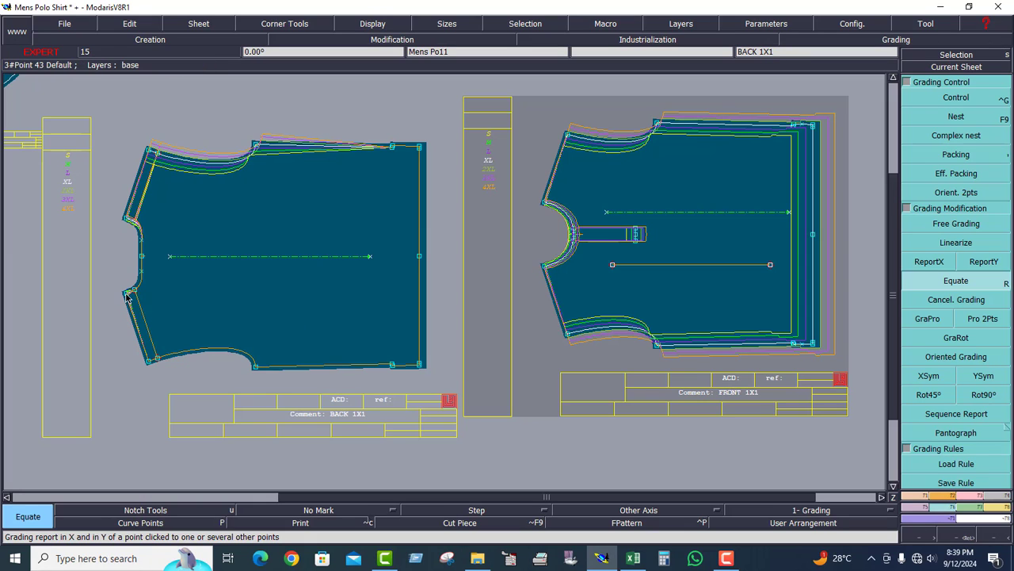
{"action": "left_click", "coordinate": [133, 294]}
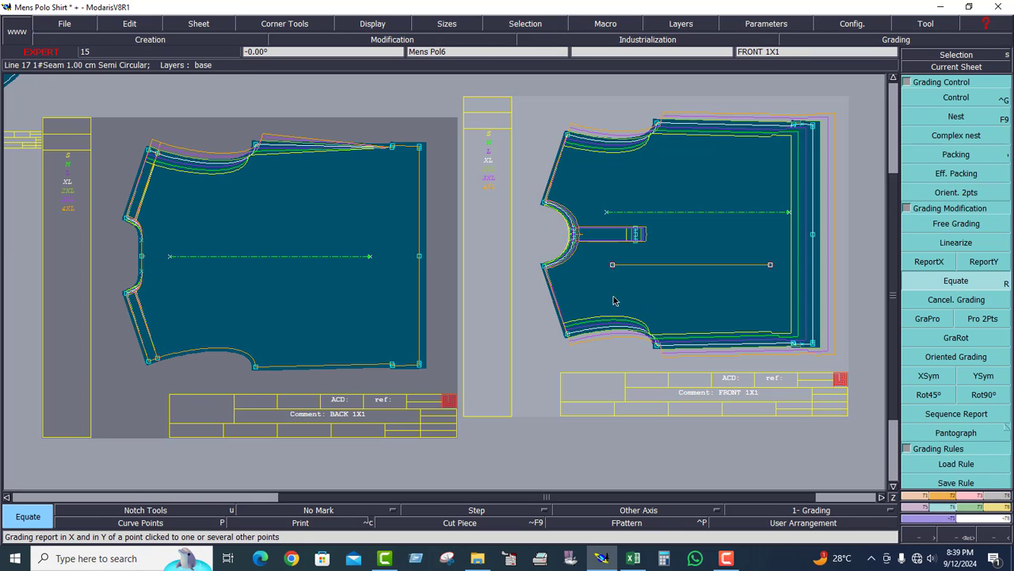
Equate the grading of the front's lower shoulder tip and underarm point onto the back's two lower shoulder points and lower underarm point.
{"action": "left_click", "coordinate": [149, 363]}
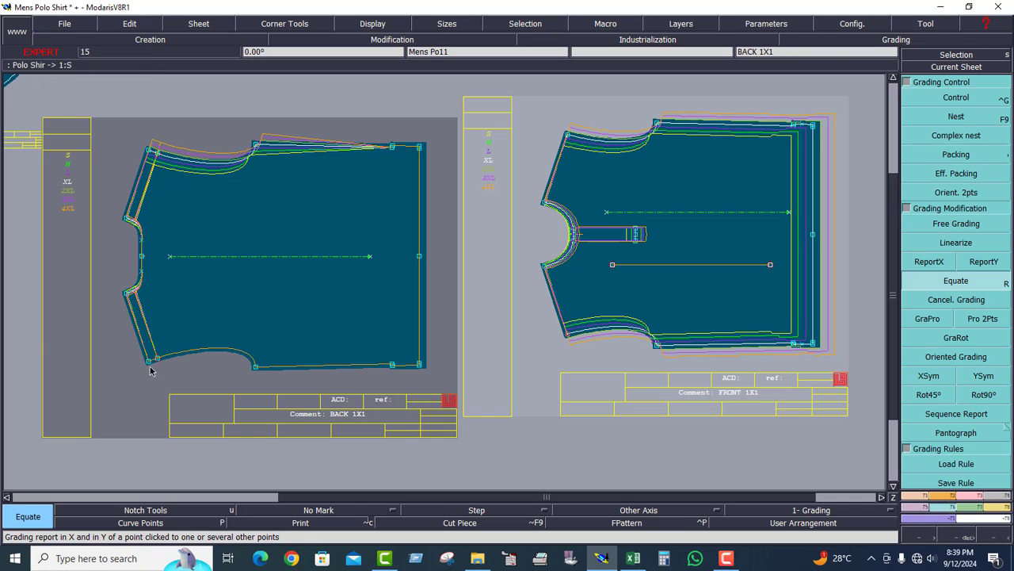
{"action": "left_click", "coordinate": [567, 336]}
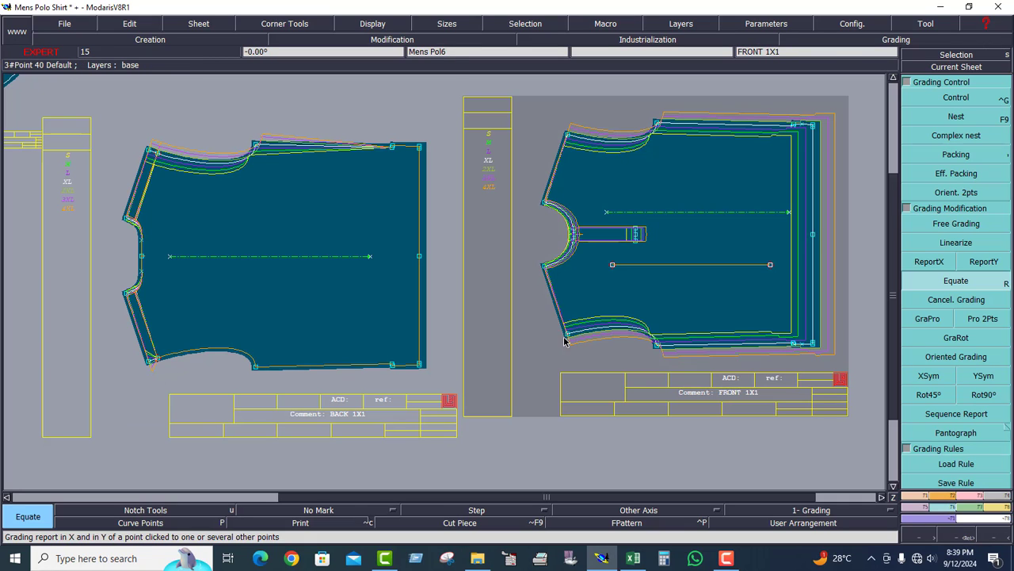
{"action": "left_click", "coordinate": [150, 361]}
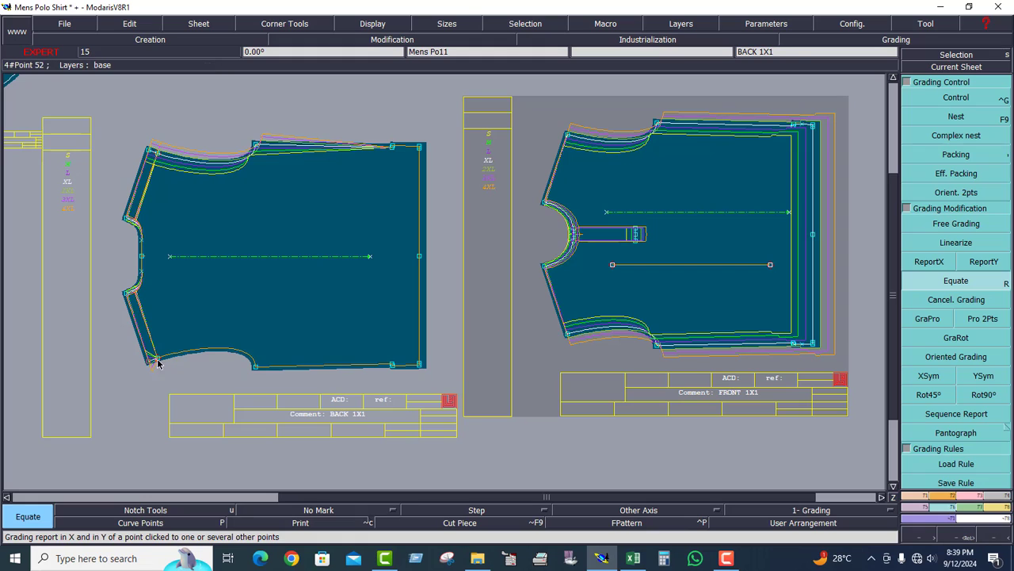
{"action": "left_click", "coordinate": [156, 359]}
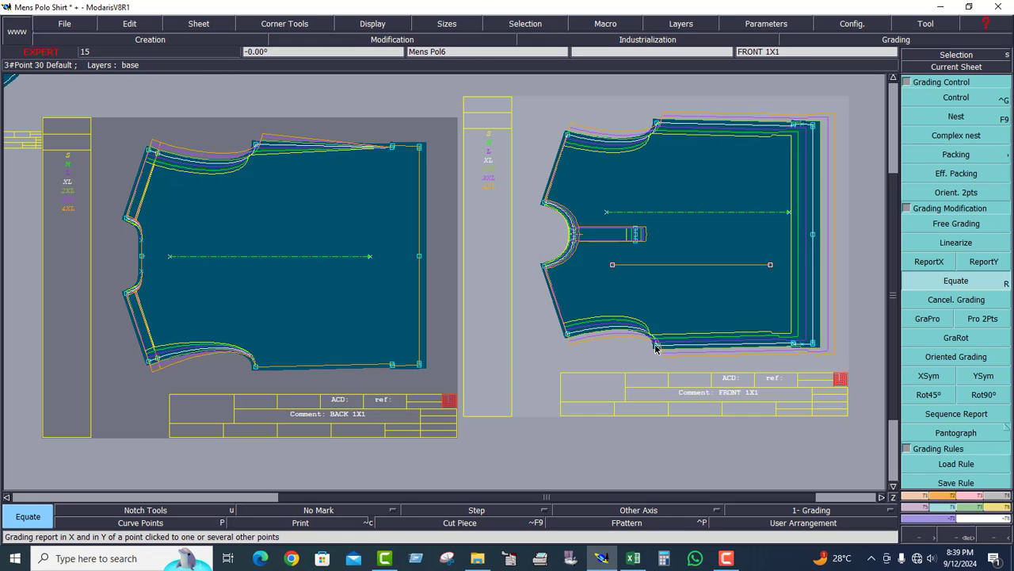
{"action": "left_click", "coordinate": [252, 369]}
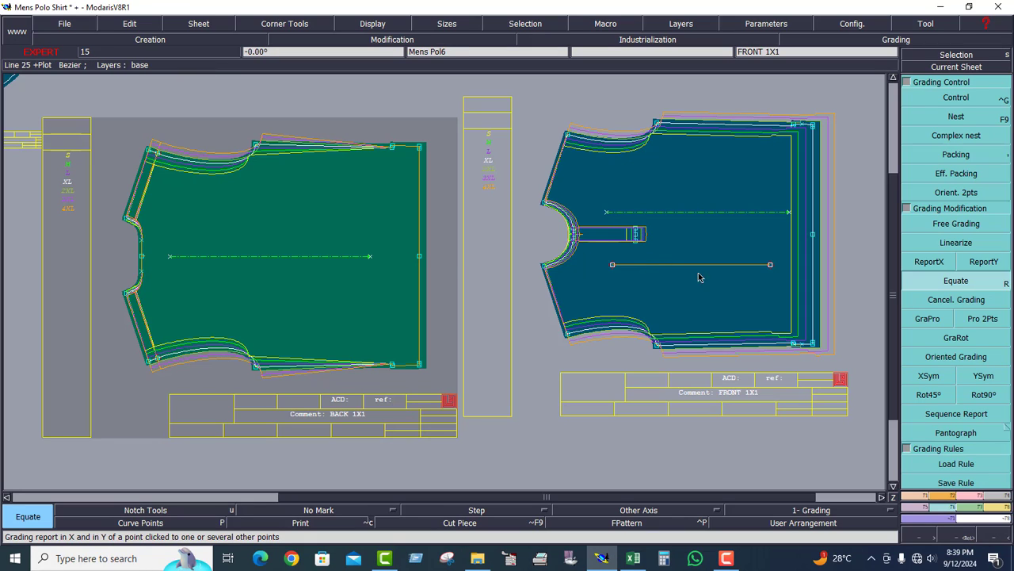
Examine the graded hem corner of the FRONT 1X1 piece and compare it with the BACK 1X1 hem points.
{"action": "left_click", "coordinate": [959, 537]}
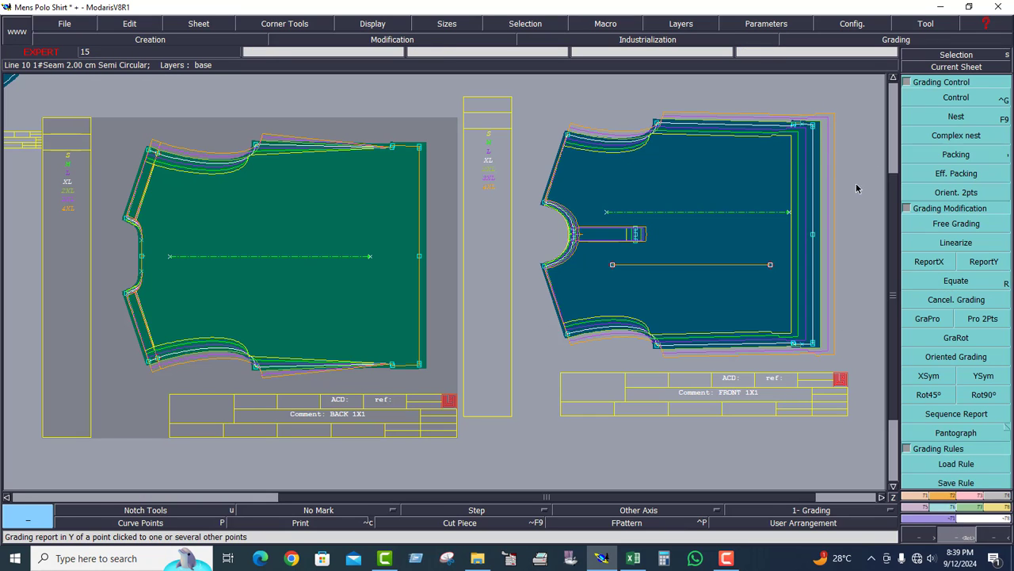
{"action": "left_click", "coordinate": [983, 261]}
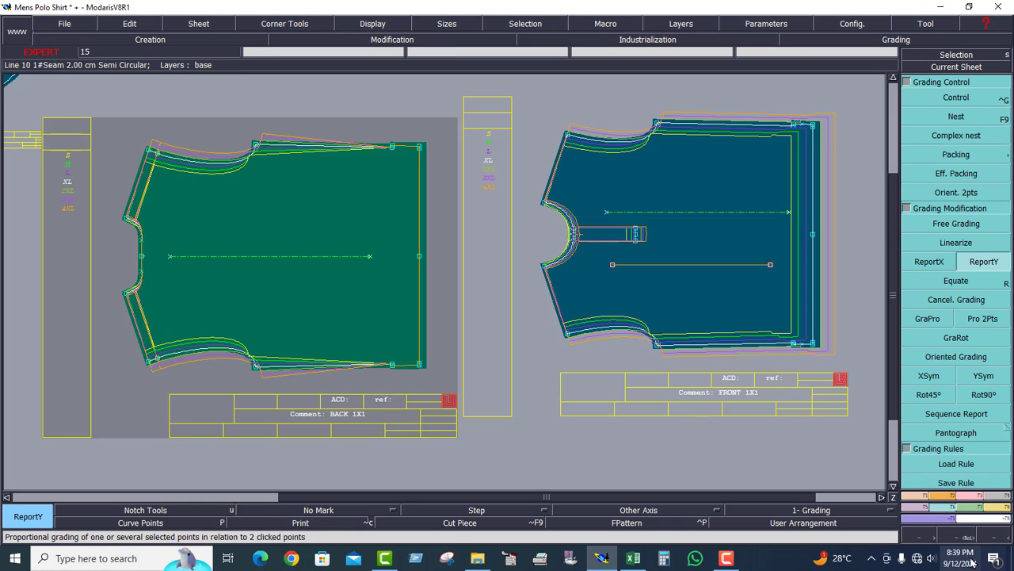
{"action": "key", "text": "z"}
{"action": "left_click_drag", "start_coordinate": [750, 103], "coordinate": [835, 169]}
{"action": "left_click_drag", "start_coordinate": [283, 132], "coordinate": [573, 319]}
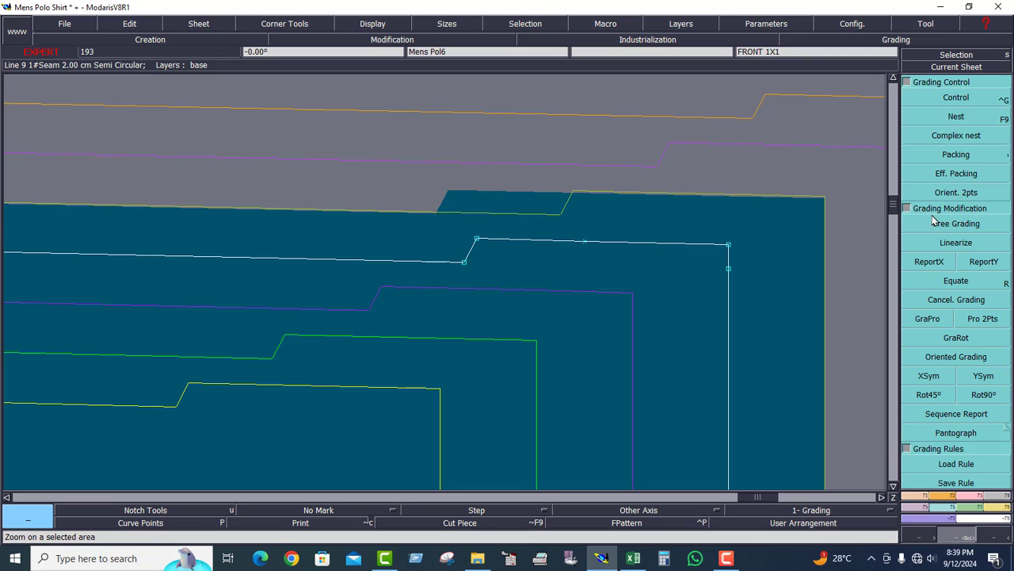
{"action": "key", "text": "Home"}
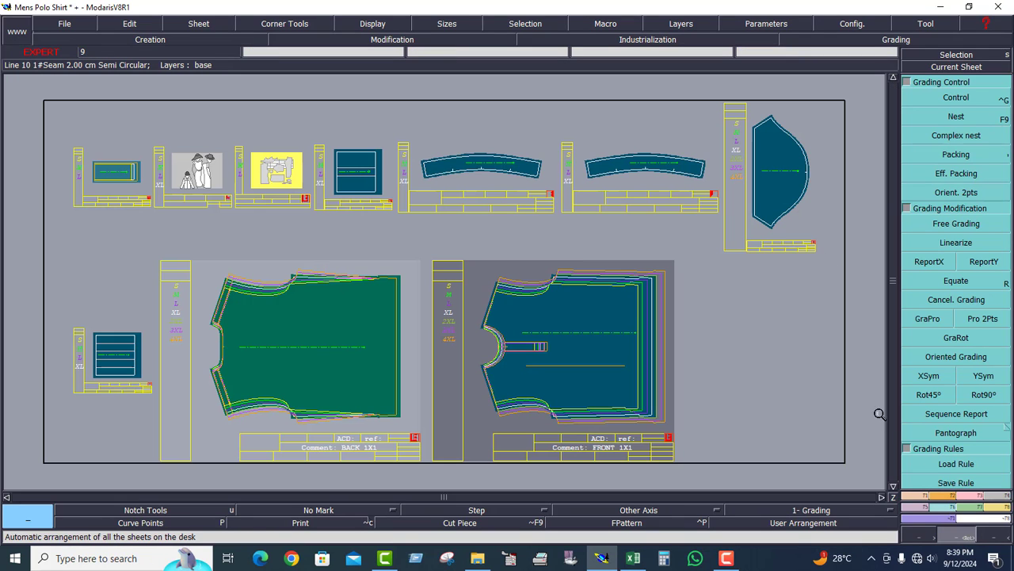
{"action": "left_click_drag", "start_coordinate": [162, 224], "coordinate": [555, 373]}
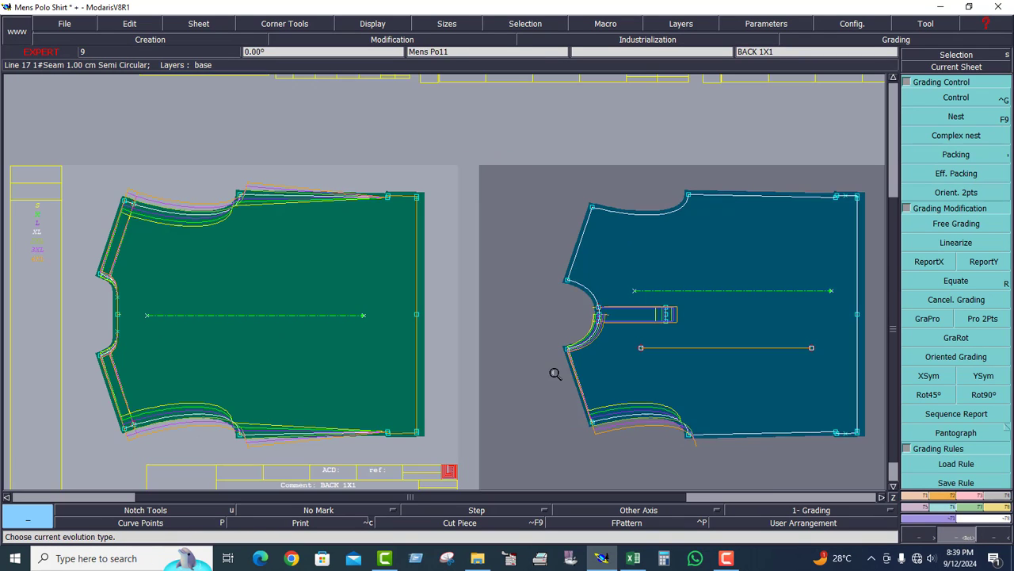
{"action": "left_click", "coordinate": [556, 373]}
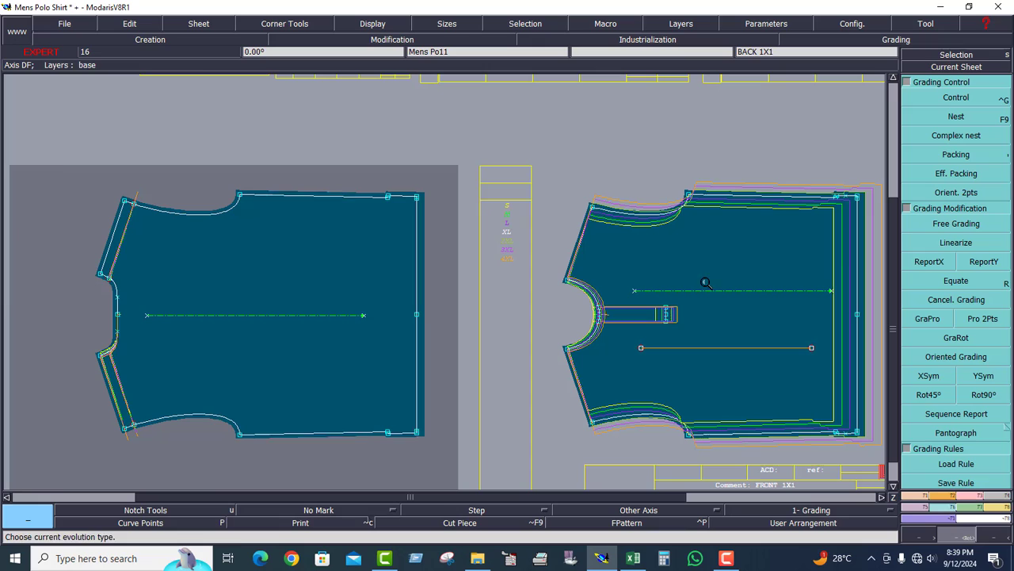
{"action": "left_click", "coordinate": [987, 262]}
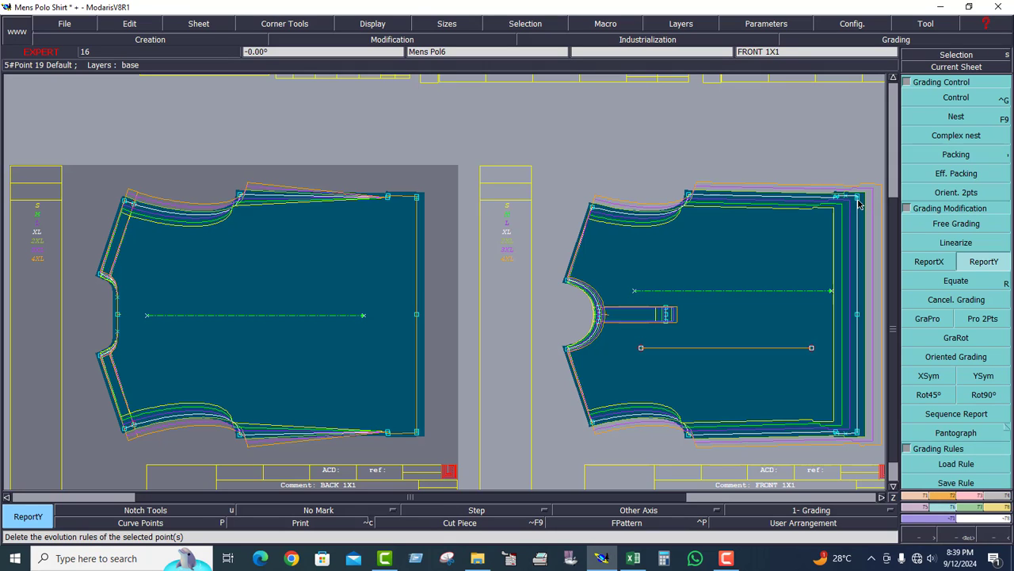
{"action": "left_click", "coordinate": [727, 252]}
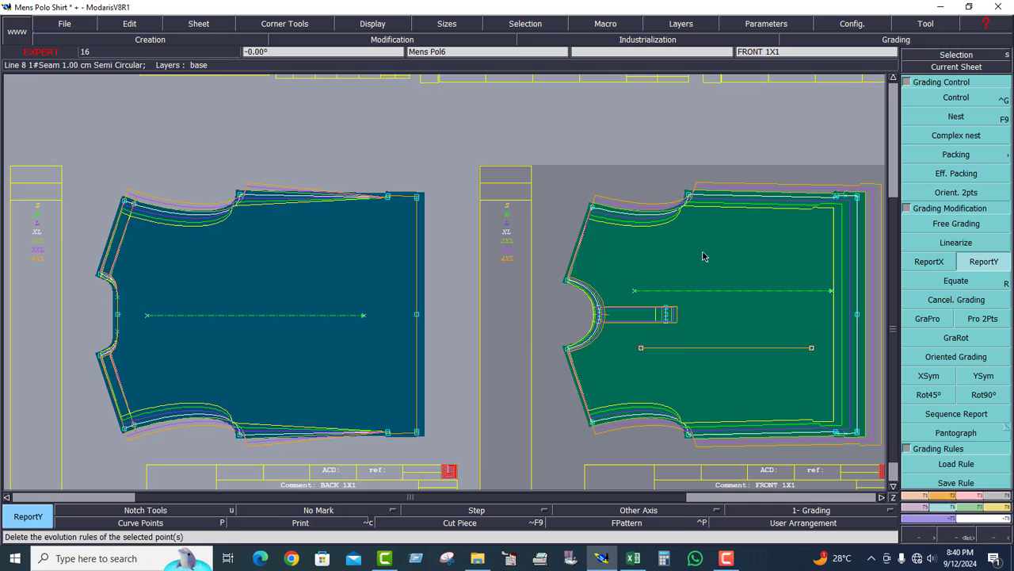
{"action": "left_click", "coordinate": [954, 499]}
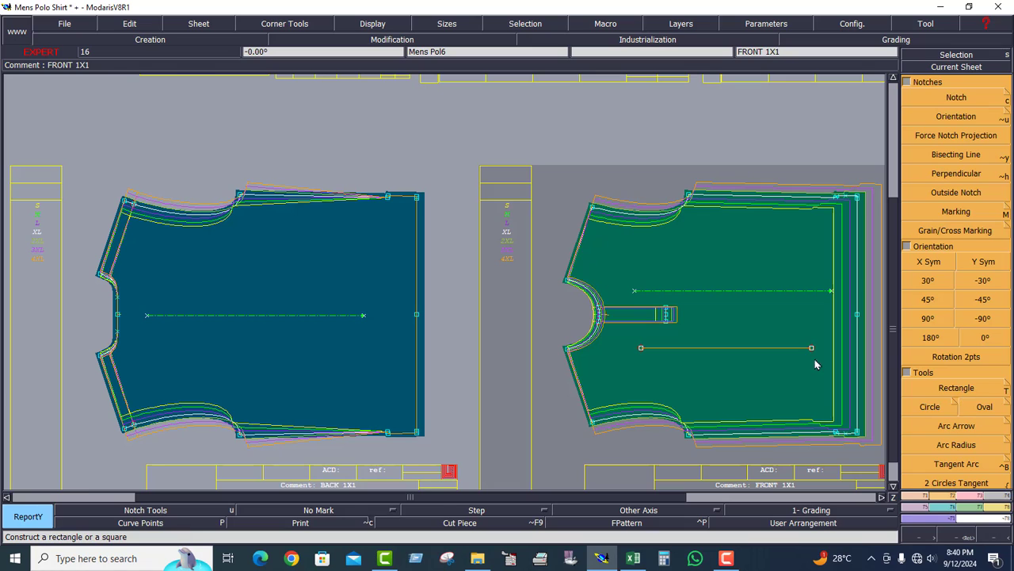
{"action": "left_click", "coordinate": [962, 391]}
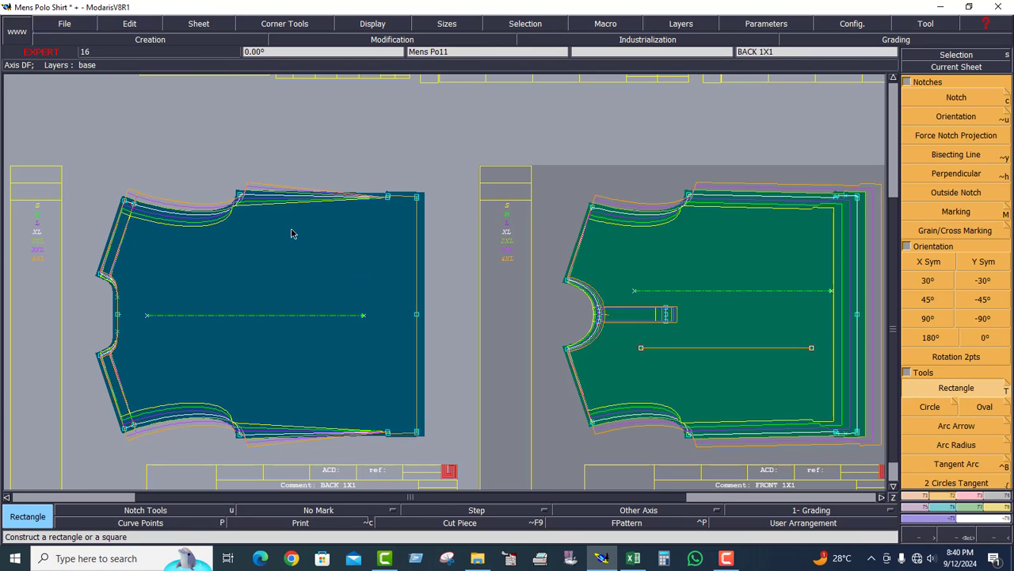
{"action": "left_click", "coordinate": [291, 233]}
{"action": "left_click", "coordinate": [367, 277]}
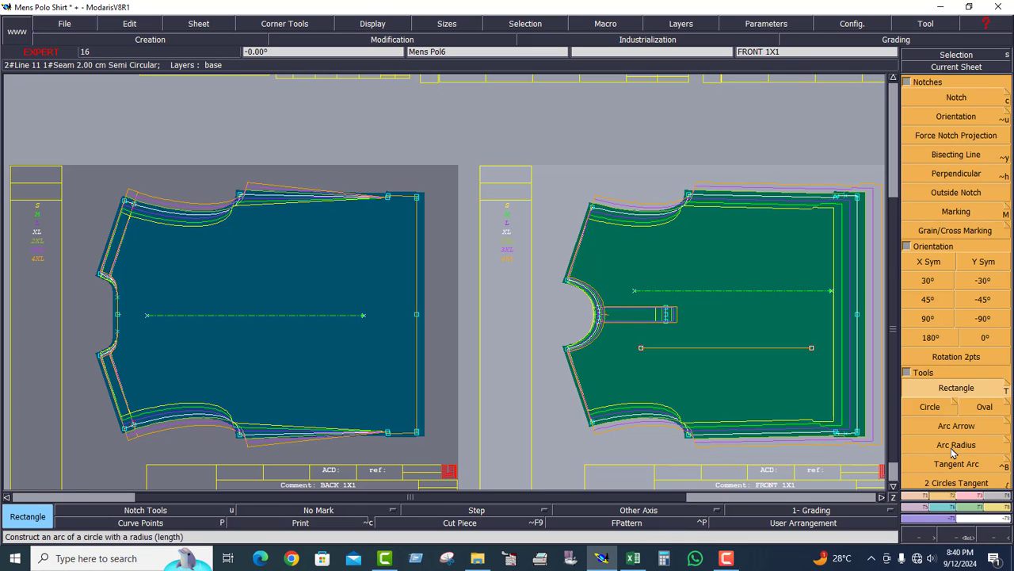
{"action": "left_click", "coordinate": [916, 508]}
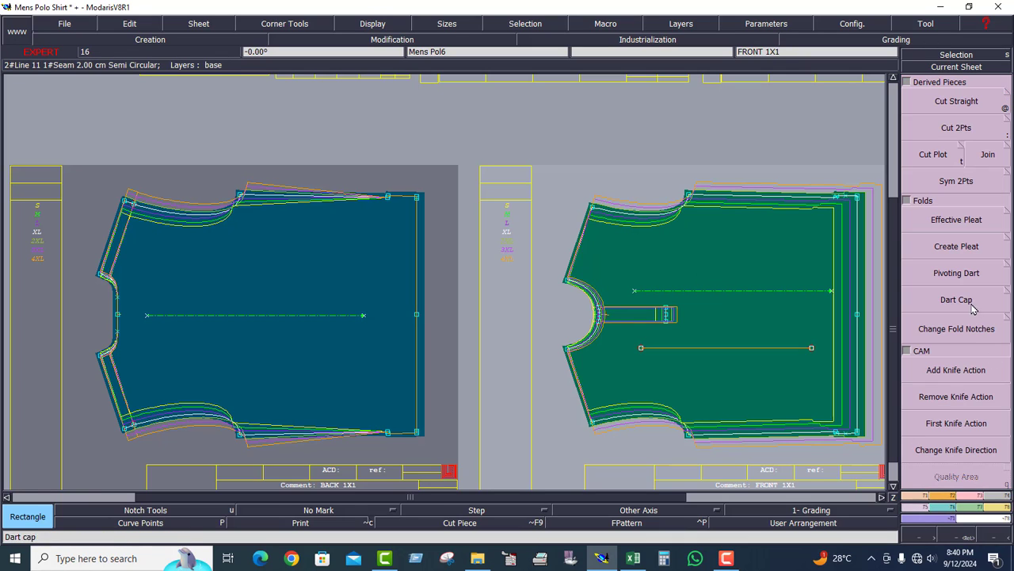
{"action": "left_click", "coordinate": [923, 497]}
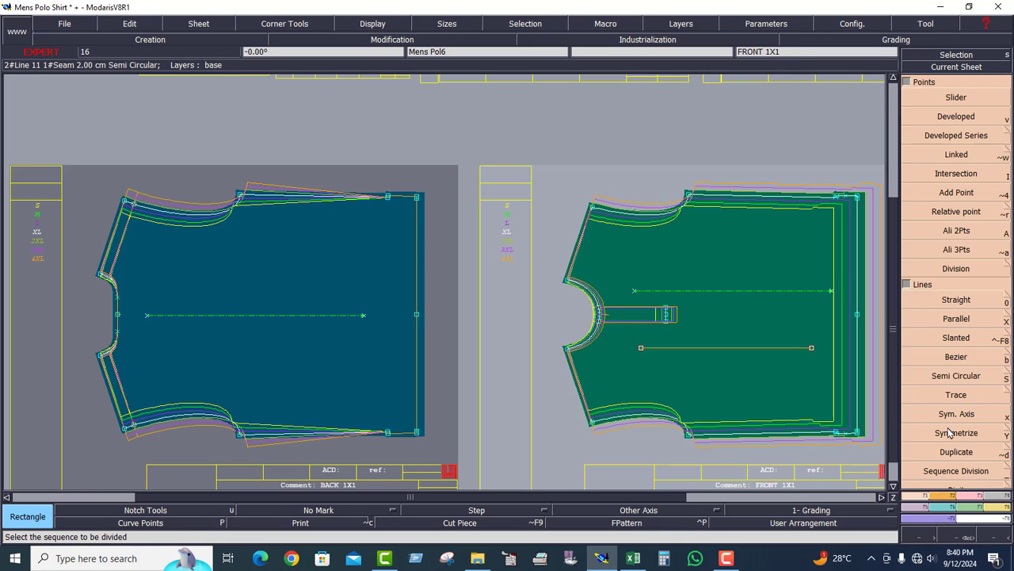
{"action": "left_click", "coordinate": [958, 341]}
{"action": "key", "text": "b"}
{"action": "left_click", "coordinate": [280, 241]}
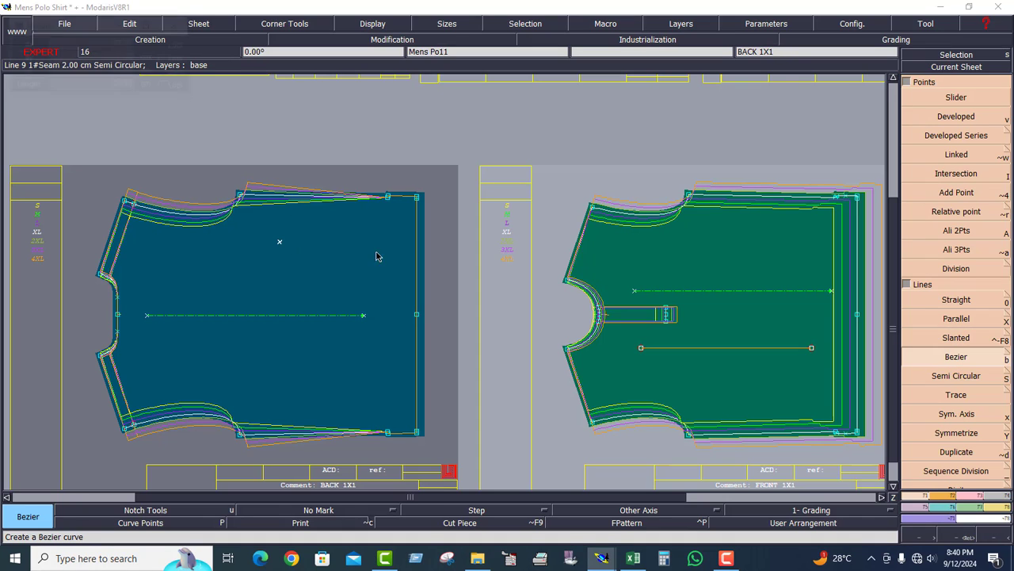
{"action": "left_click", "coordinate": [390, 247]}
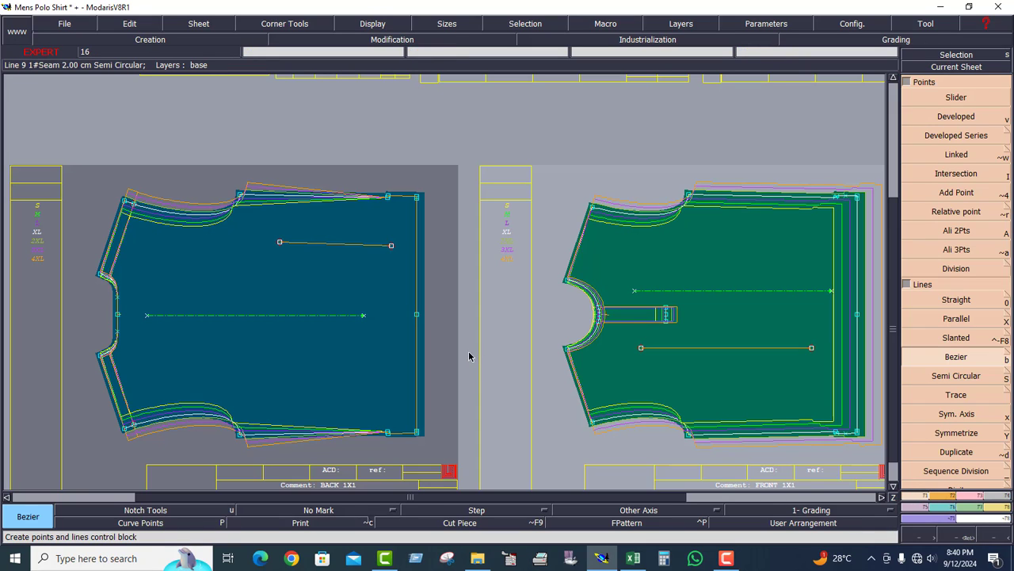
{"action": "key", "text": "ctrl+z"}
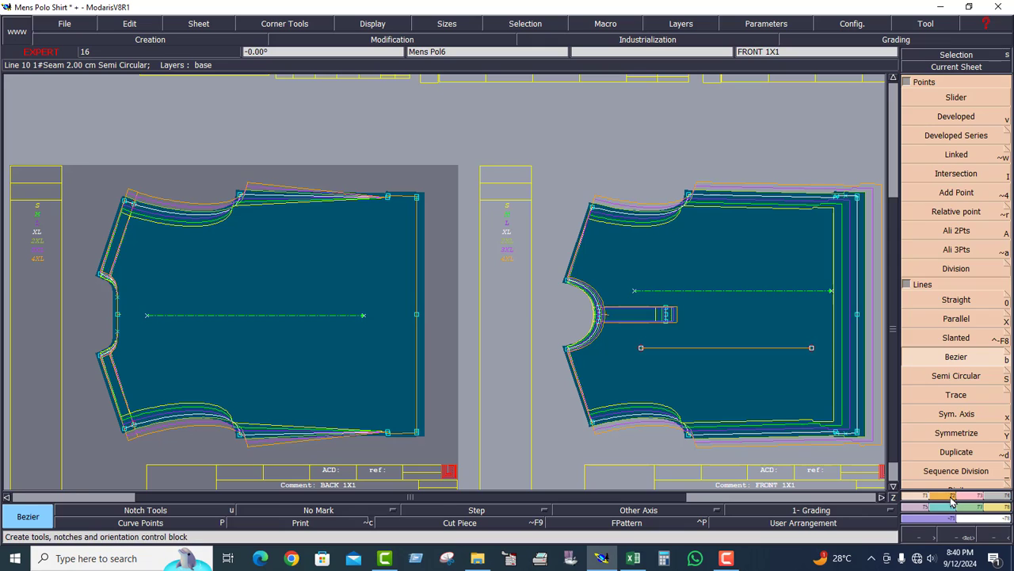
Draw a rectangle about 24 by 15 cm inside the BACK 1X1 piece, between its upper side seam and grain line.
{"action": "left_click", "coordinate": [950, 496]}
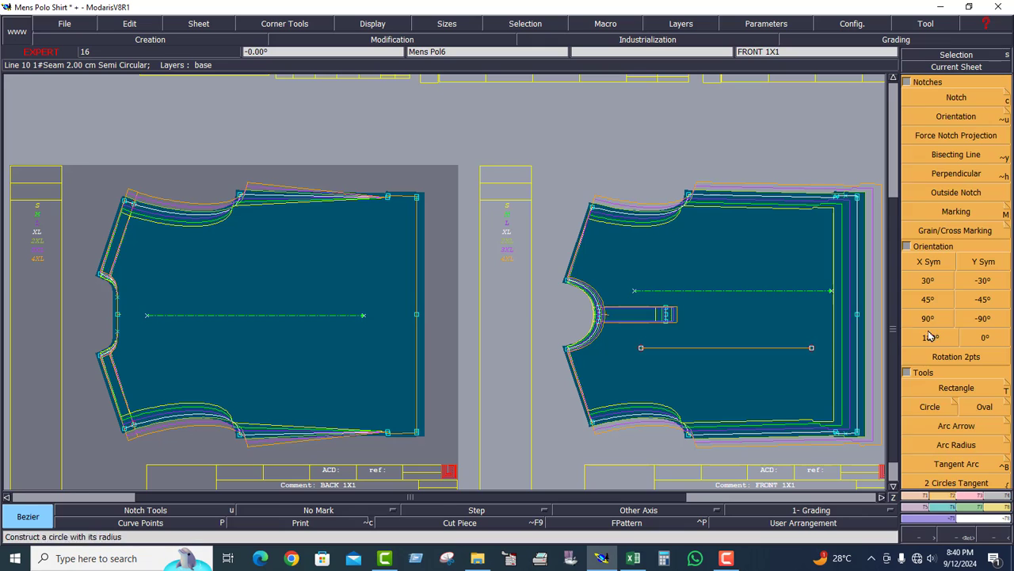
{"action": "left_click", "coordinate": [956, 387]}
{"action": "left_click", "coordinate": [284, 234]}
{"action": "left_click", "coordinate": [378, 294]}
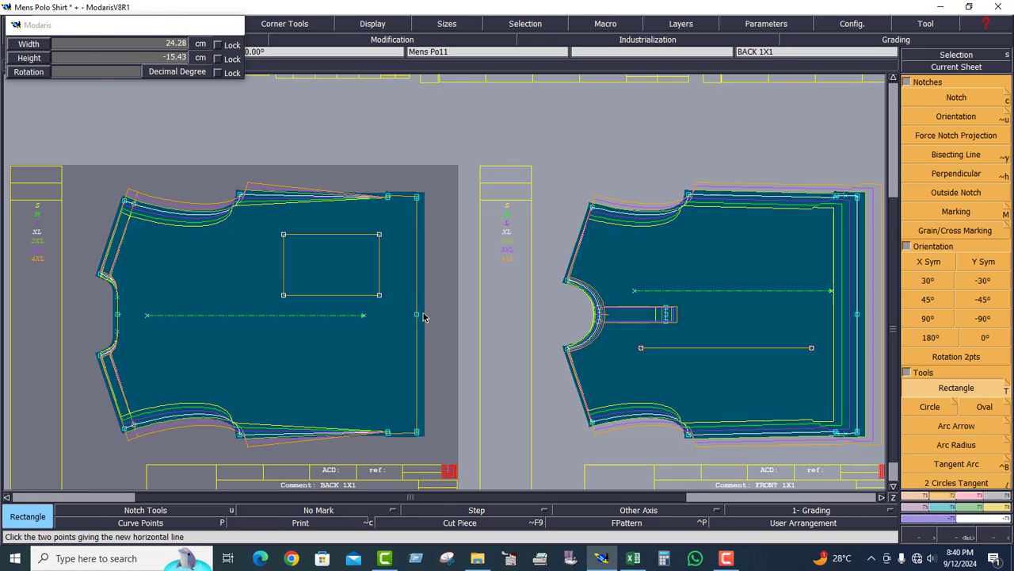
Draw a rectangle about 14 by 10 cm inside the FRONT 1X1 piece, near its upper hem corner.
{"action": "left_click", "coordinate": [948, 508]}
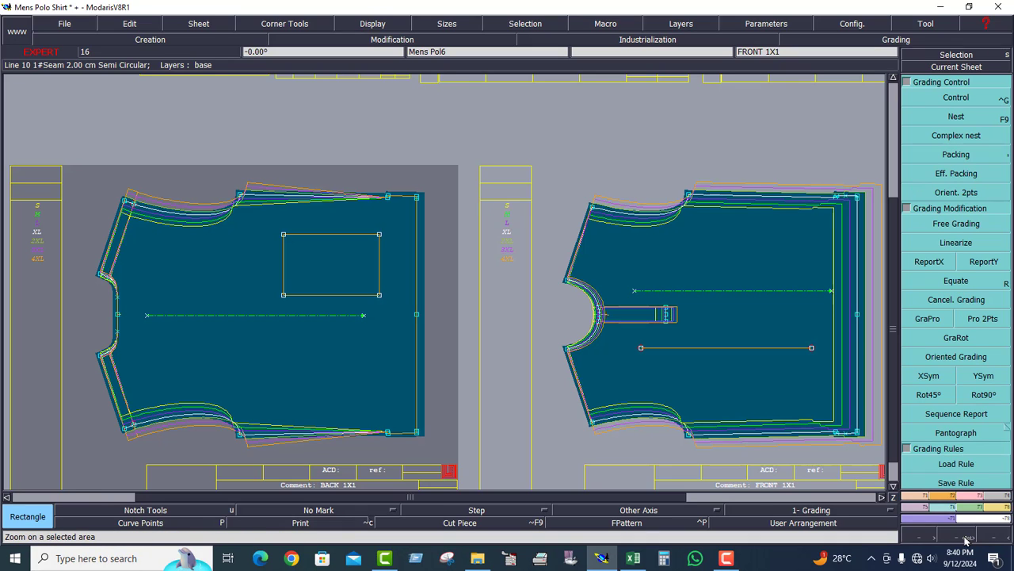
{"action": "left_click", "coordinate": [989, 541]}
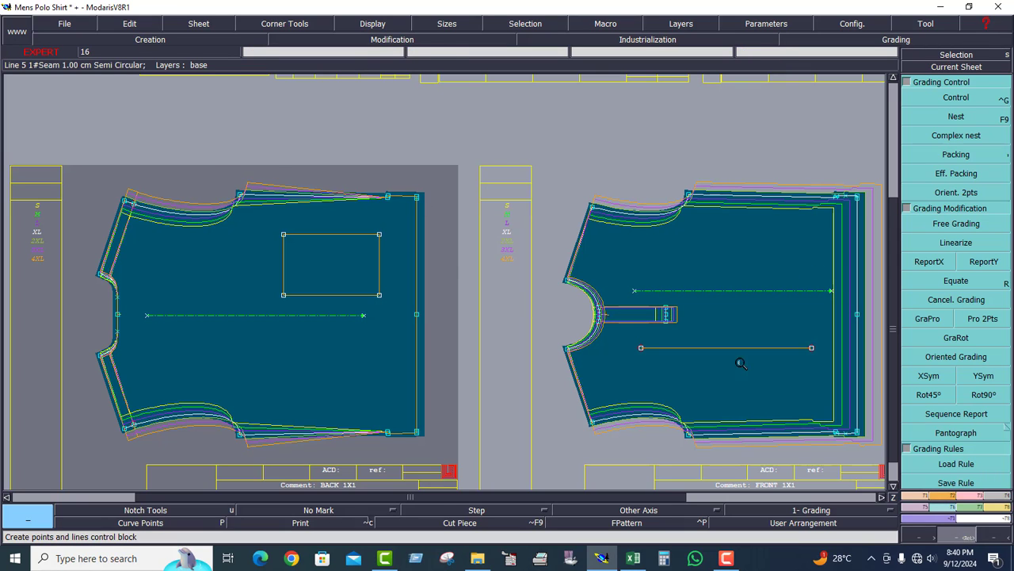
{"action": "left_click_drag", "start_coordinate": [741, 363], "coordinate": [874, 373]}
{"action": "left_click", "coordinate": [699, 287]}
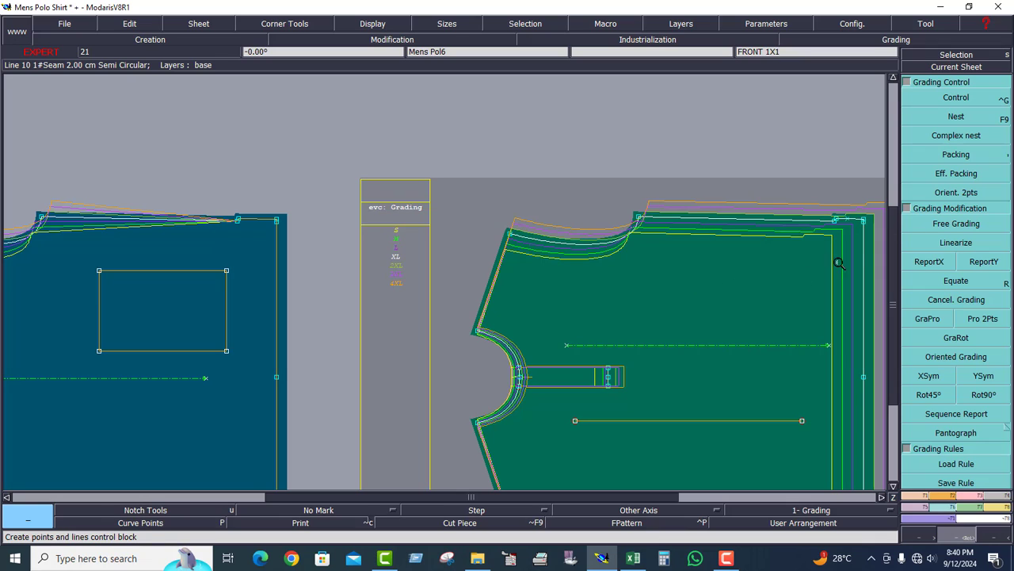
{"action": "left_click_drag", "start_coordinate": [582, 202], "coordinate": [883, 337]}
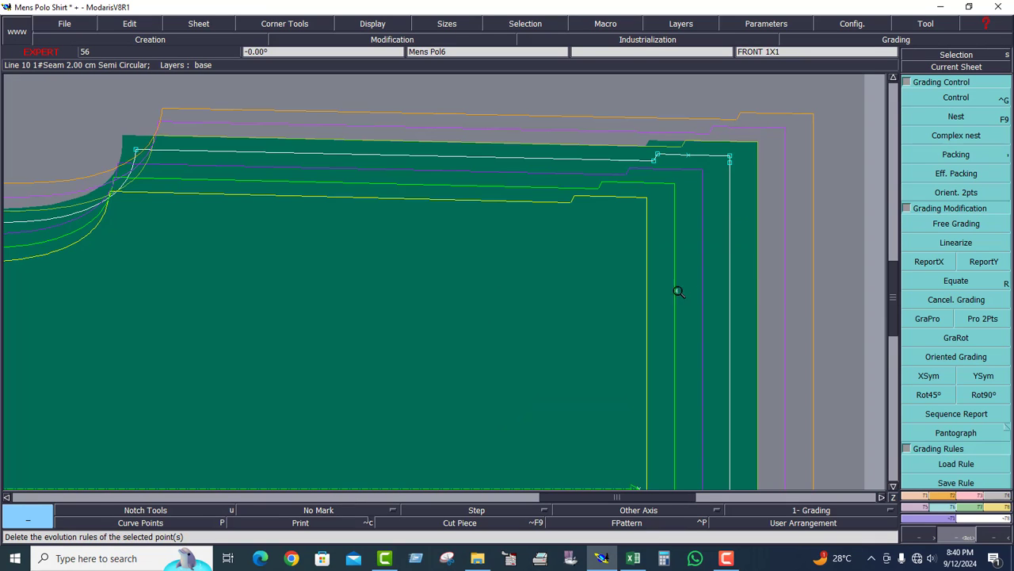
{"action": "left_click", "coordinate": [959, 155]}
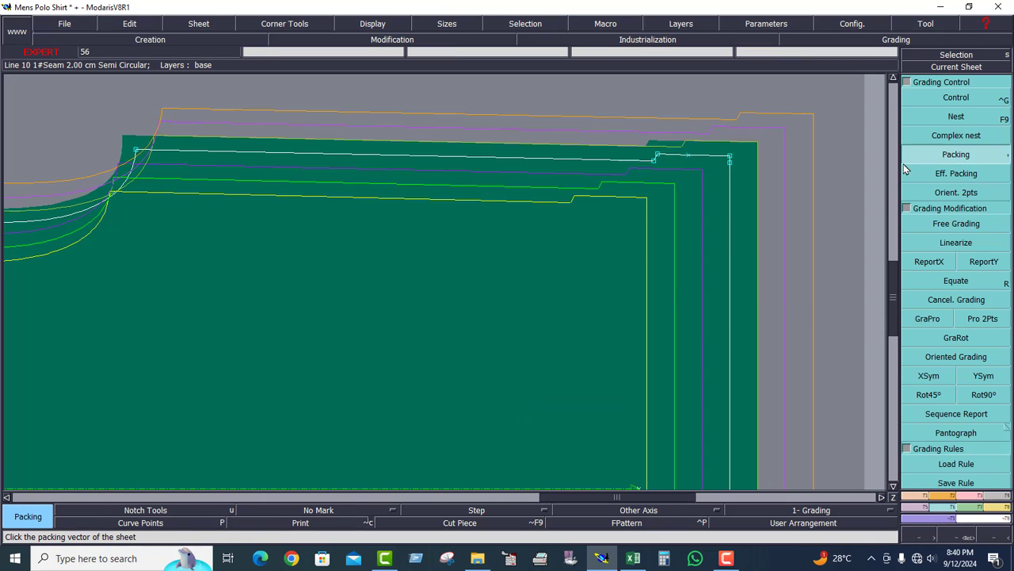
{"action": "left_click", "coordinate": [950, 496]}
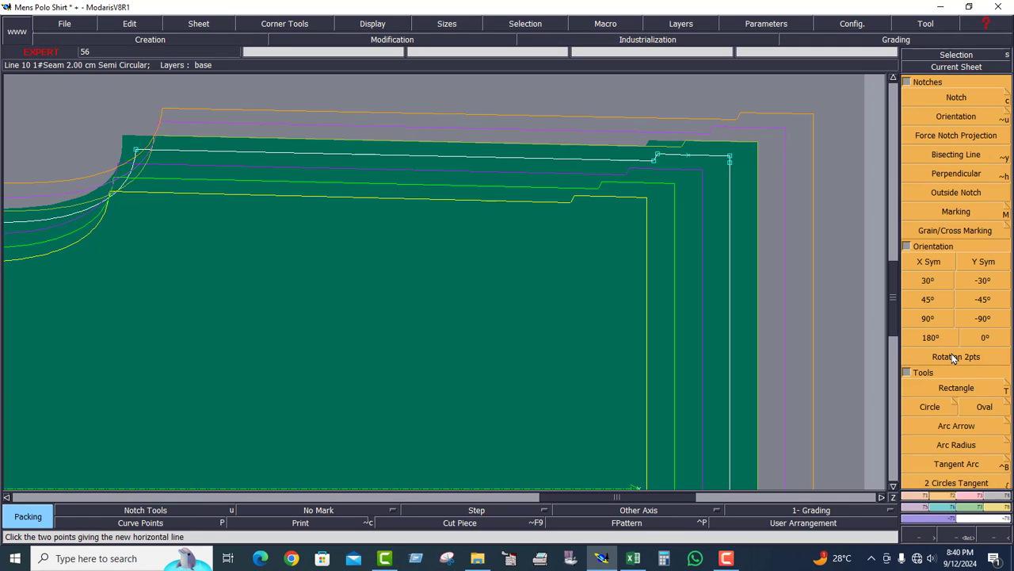
{"action": "left_click", "coordinate": [956, 389]}
{"action": "left_click", "coordinate": [399, 259]}
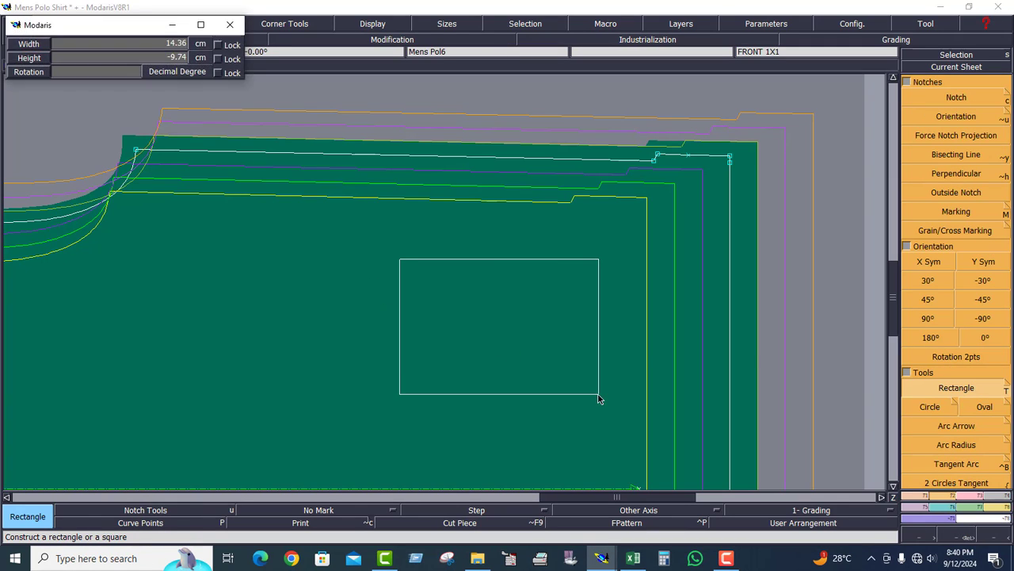
{"action": "left_click", "coordinate": [598, 394]}
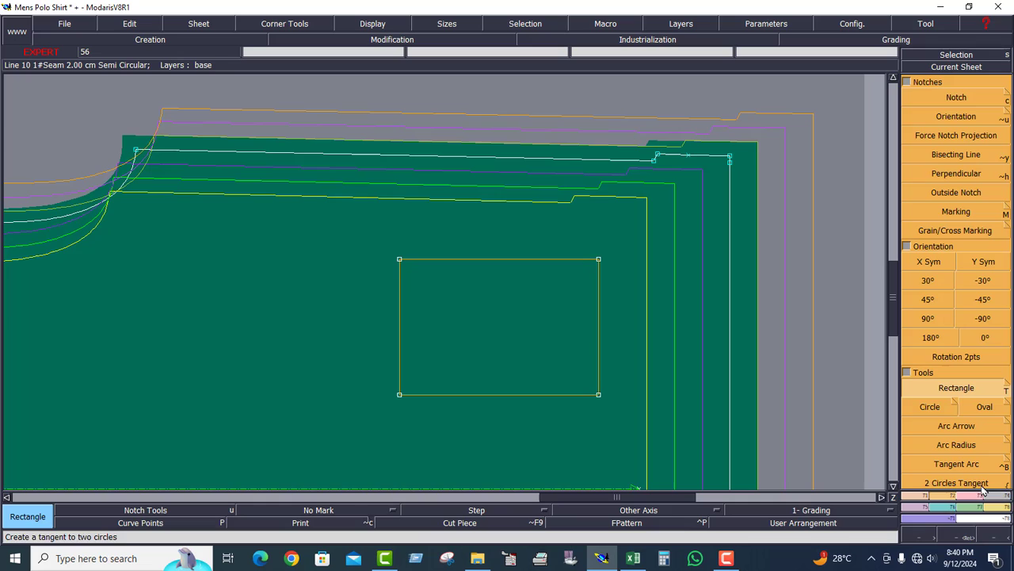
Equate the grading of the front's upper hem corner onto the upper hem-side corner of the front's rectangle.
{"action": "left_click", "coordinate": [923, 507]}
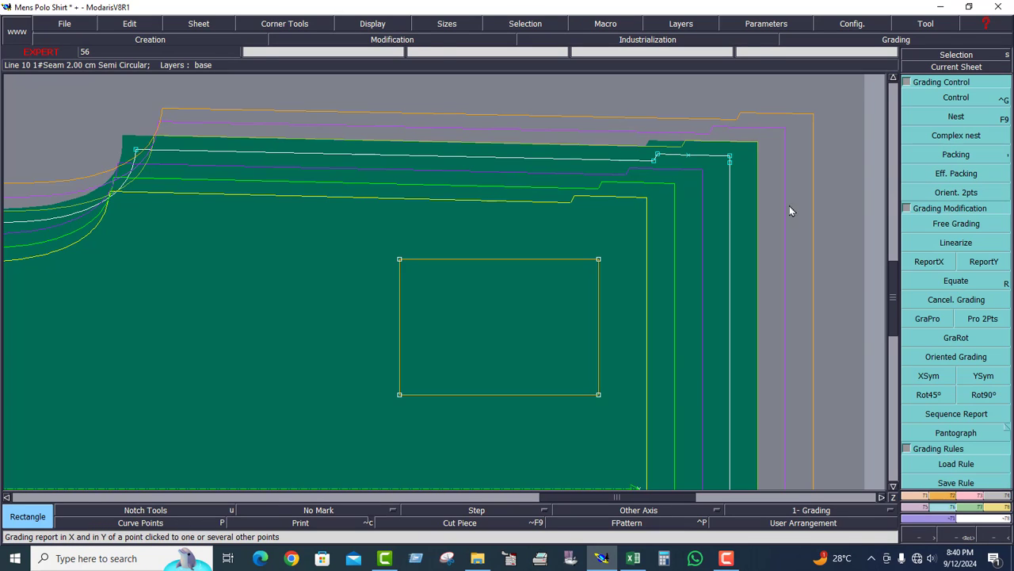
{"action": "key", "text": "r"}
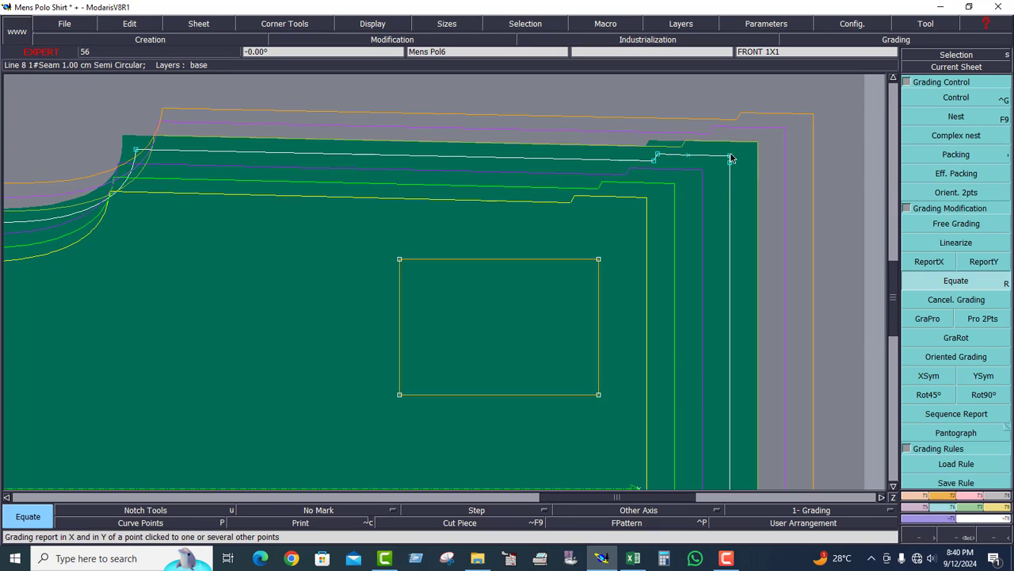
{"action": "left_click", "coordinate": [599, 259]}
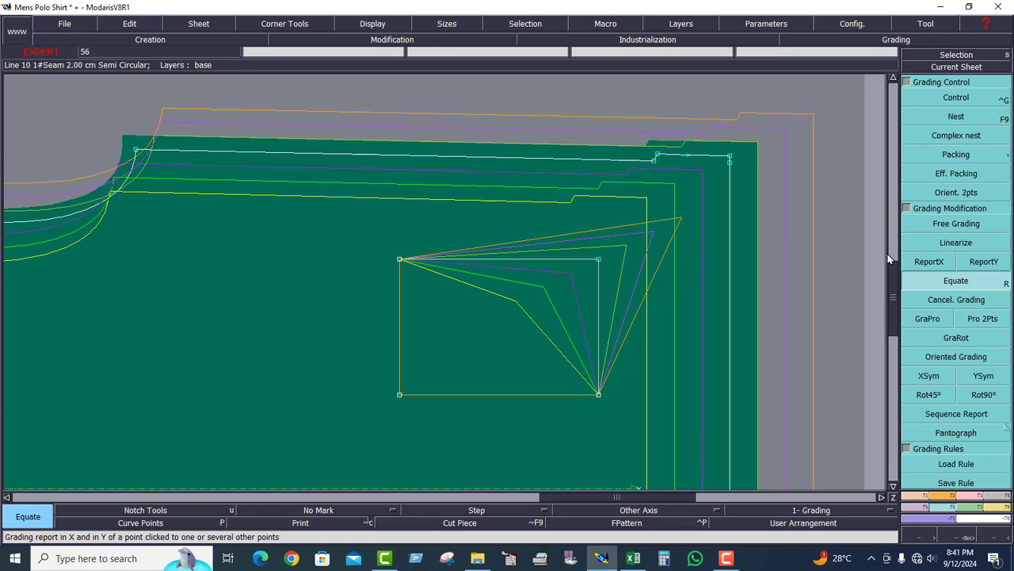
Equate the front's upper hem corner grading onto the upper hem-side corner of the rectangle on the BACK 1X1 piece.
{"action": "key", "text": "j"}
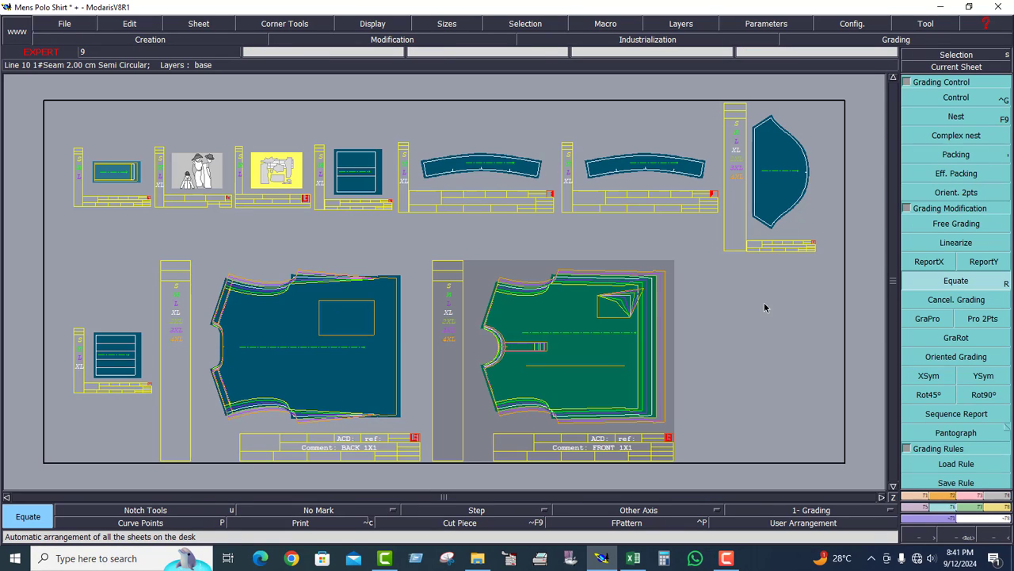
{"action": "left_click", "coordinate": [958, 539]}
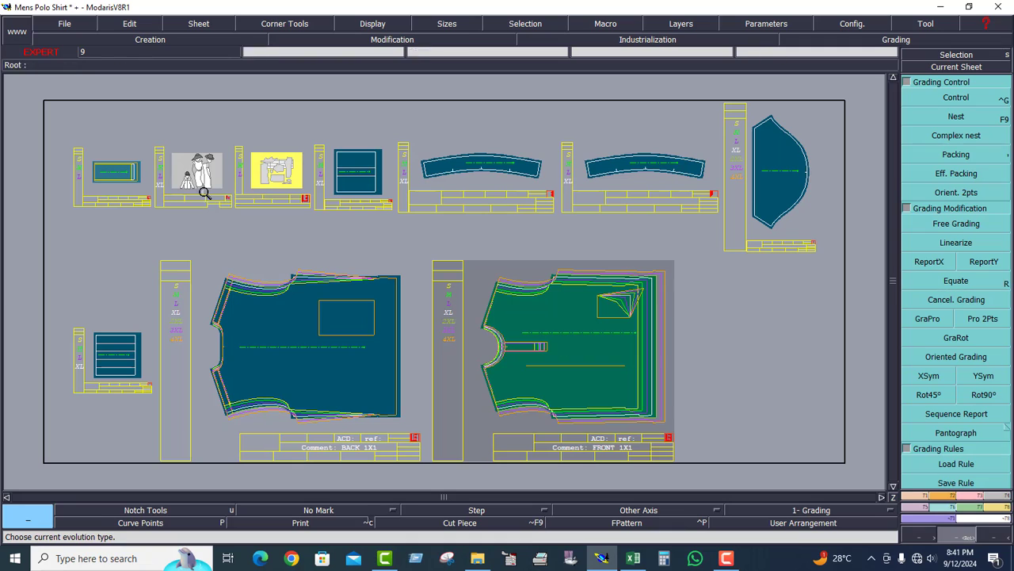
{"action": "left_click_drag", "start_coordinate": [199, 188], "coordinate": [677, 420]}
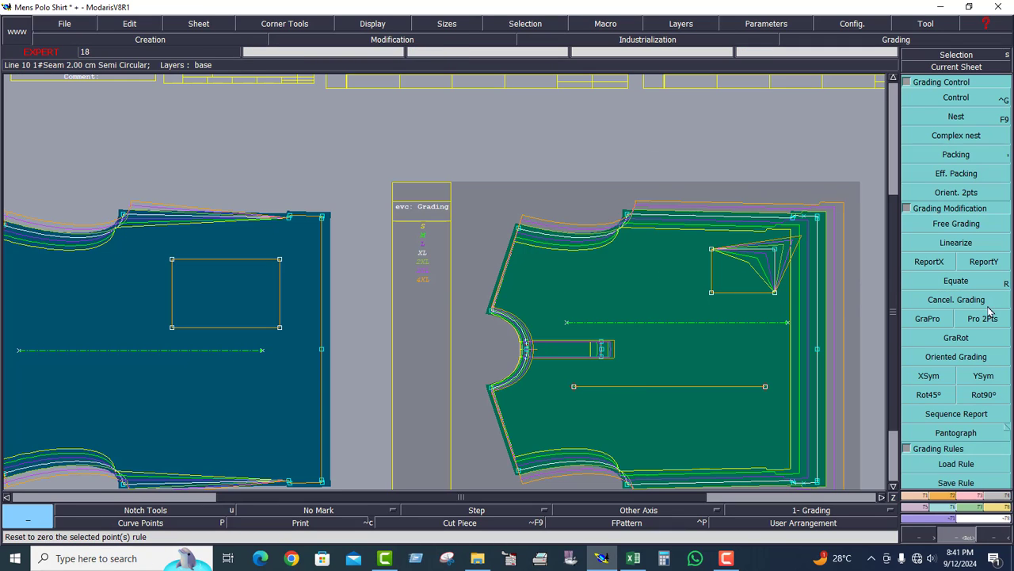
{"action": "left_click", "coordinate": [956, 281]}
{"action": "left_click", "coordinate": [279, 259]}
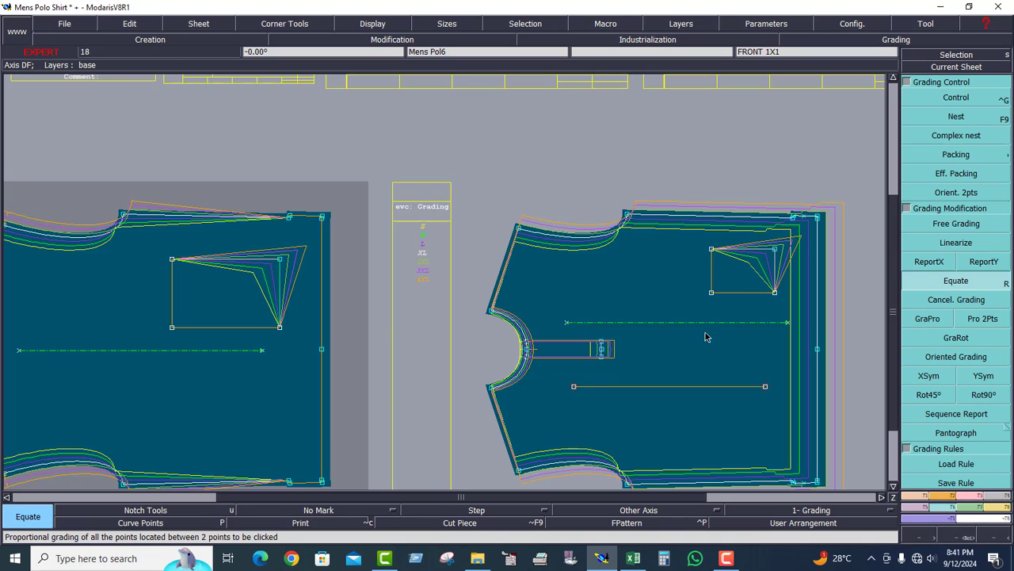
{"action": "left_click", "coordinate": [663, 275]}
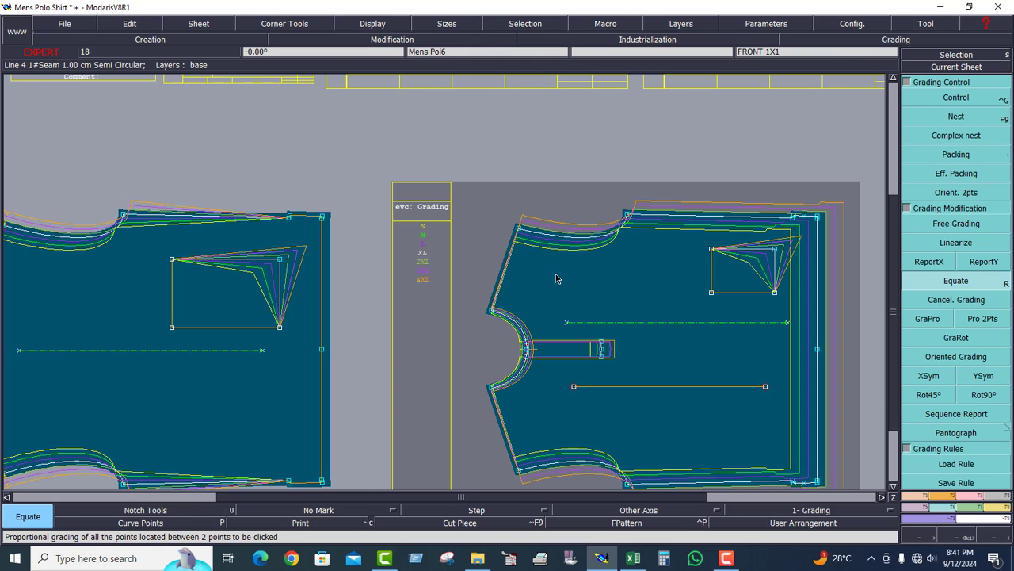
{"action": "left_click", "coordinate": [320, 266]}
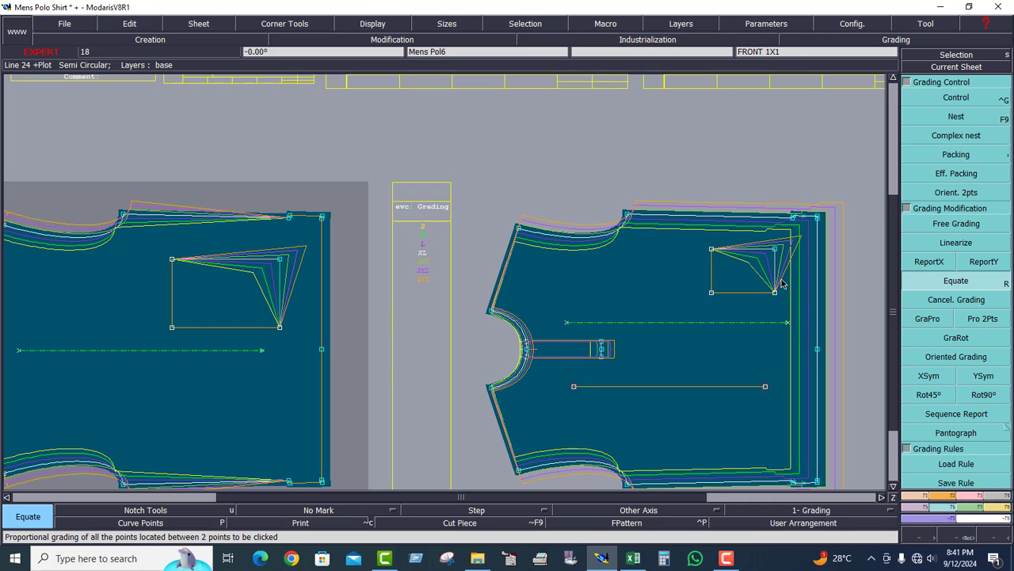
Equate the rectangle's upper hem-side corner grading onto the BACK 1X1 piece's upper hem corner points and the adjacent side-seam step points.
{"action": "left_click", "coordinate": [941, 69]}
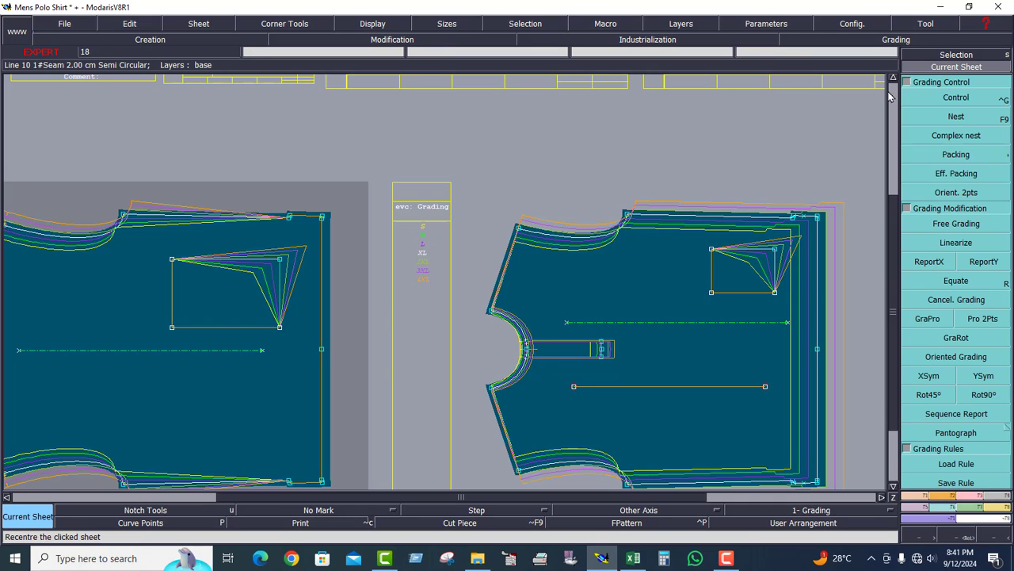
{"action": "left_click", "coordinate": [229, 262]}
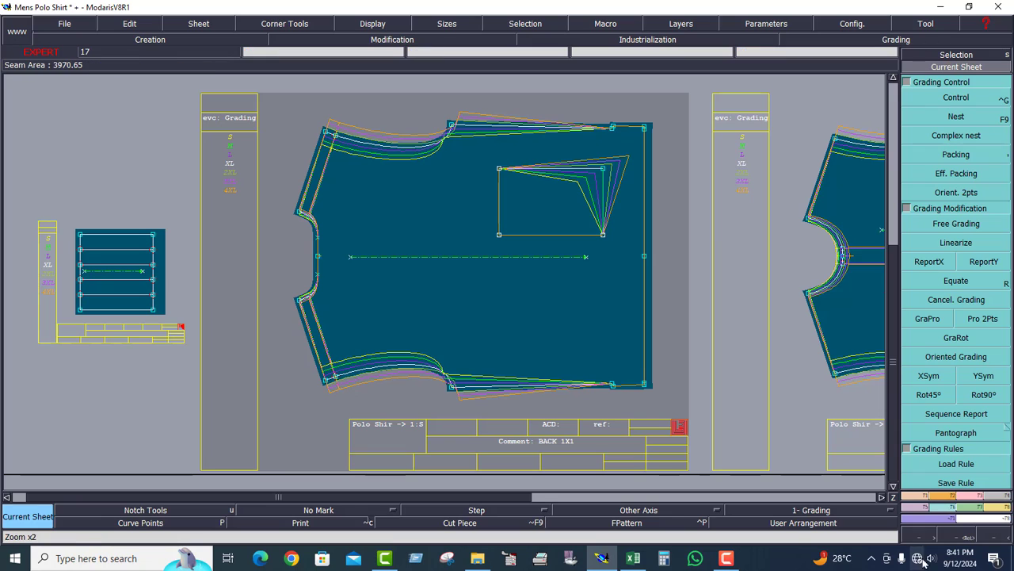
{"action": "left_click", "coordinate": [967, 538]}
{"action": "left_click_drag", "start_coordinate": [409, 102], "coordinate": [694, 276]}
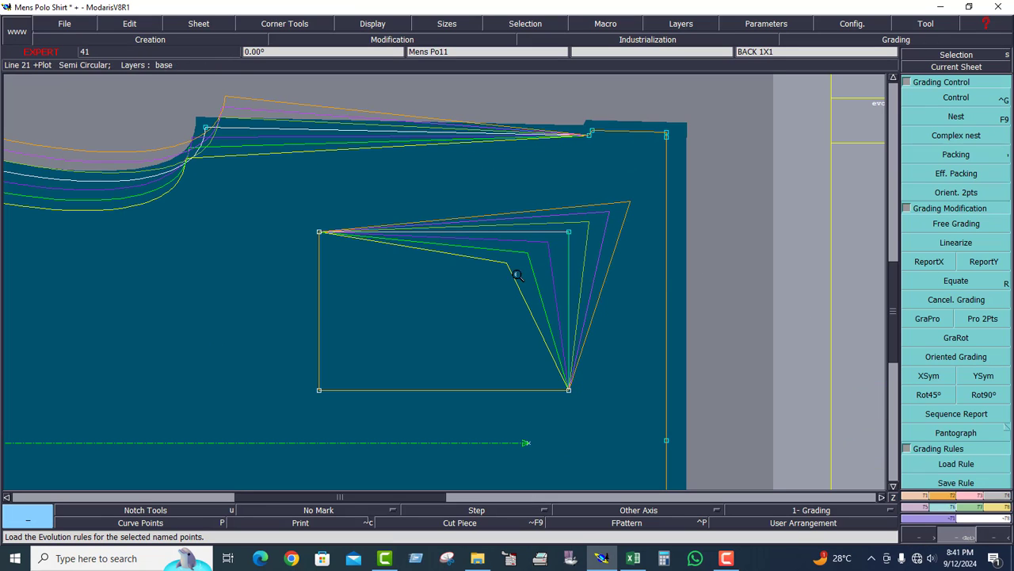
{"action": "left_click_drag", "start_coordinate": [159, 96], "coordinate": [780, 441]}
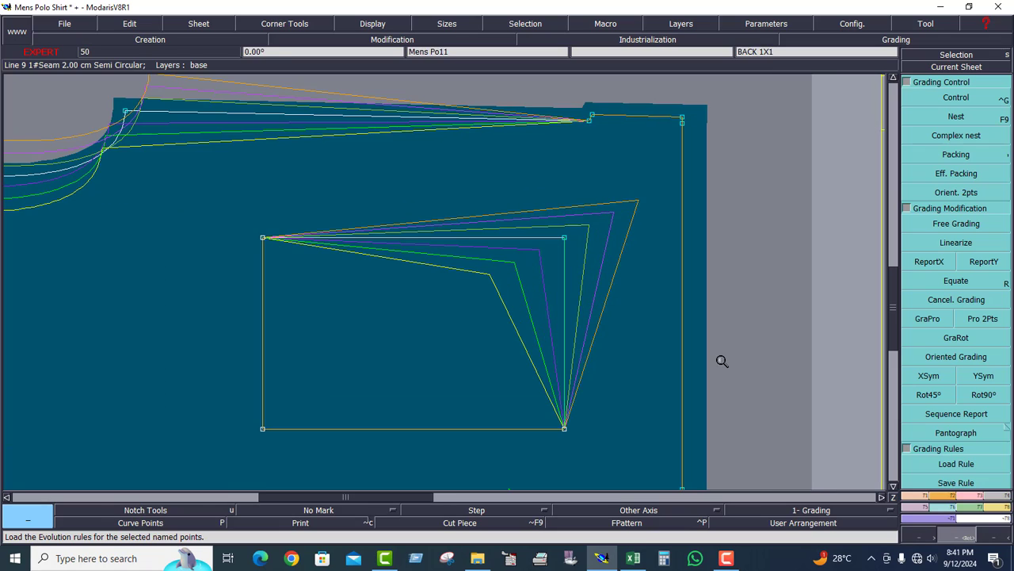
{"action": "left_click", "coordinate": [952, 284]}
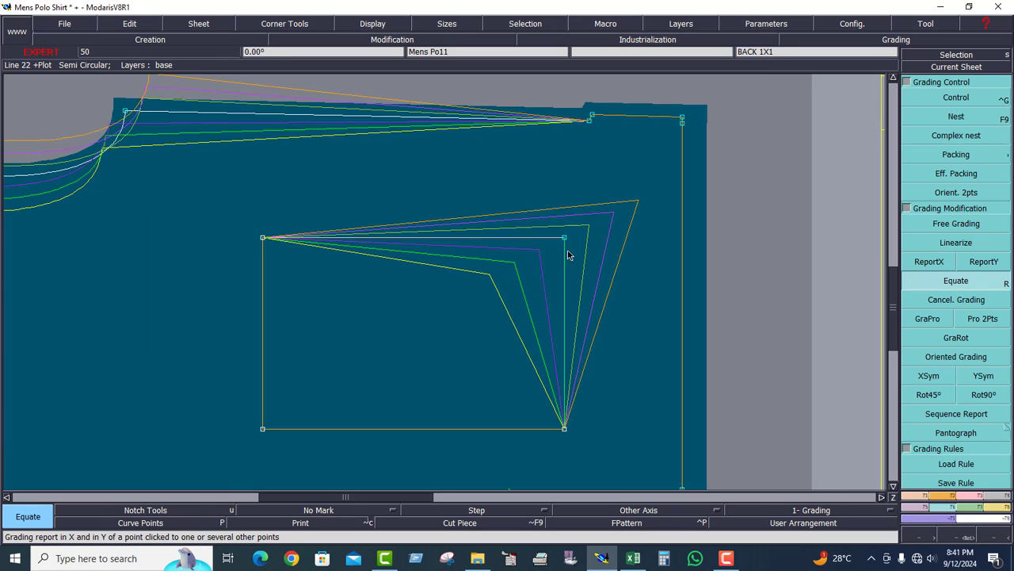
{"action": "left_click", "coordinate": [683, 119]}
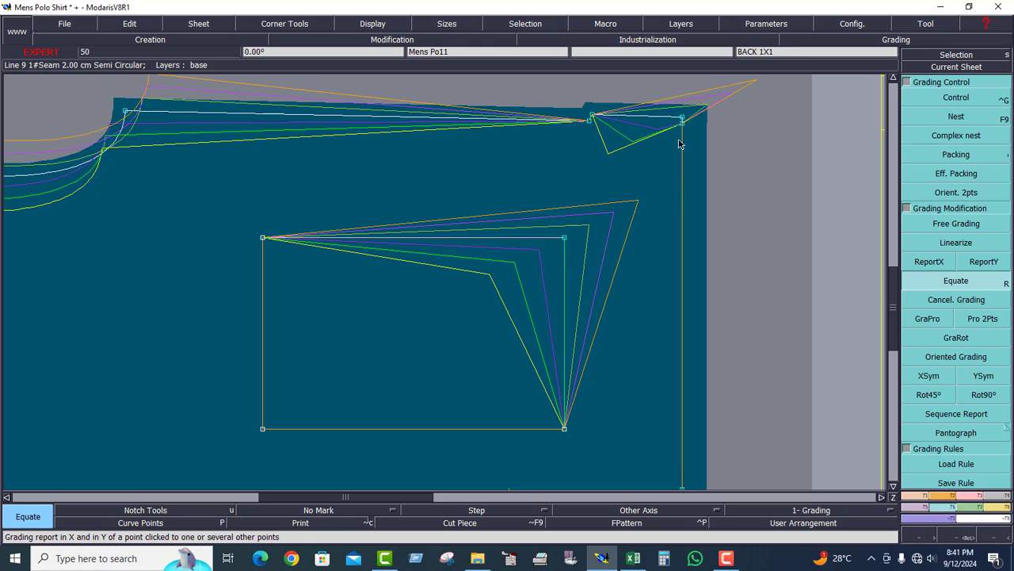
{"action": "left_click", "coordinate": [681, 120]}
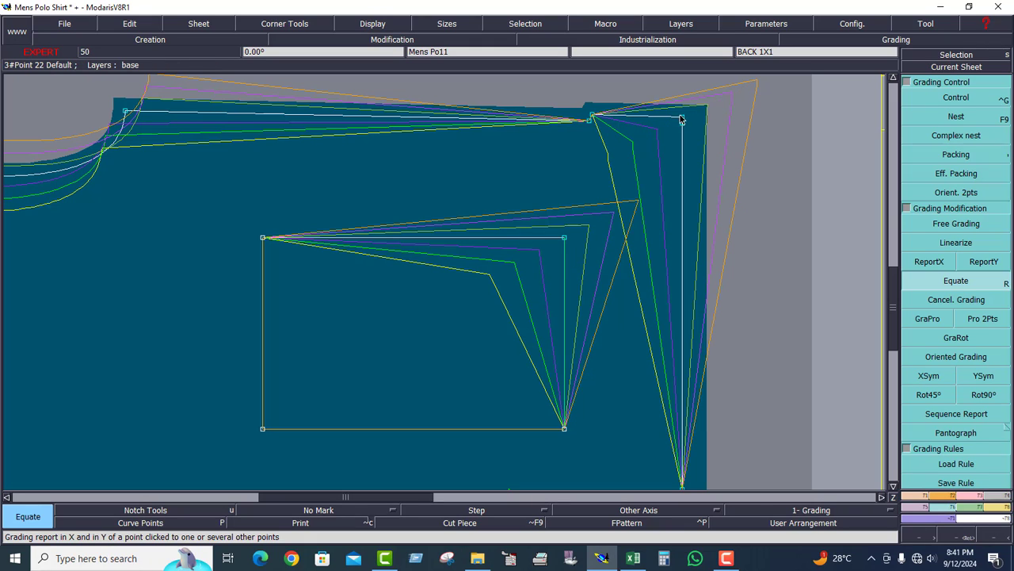
{"action": "left_click", "coordinate": [592, 118]}
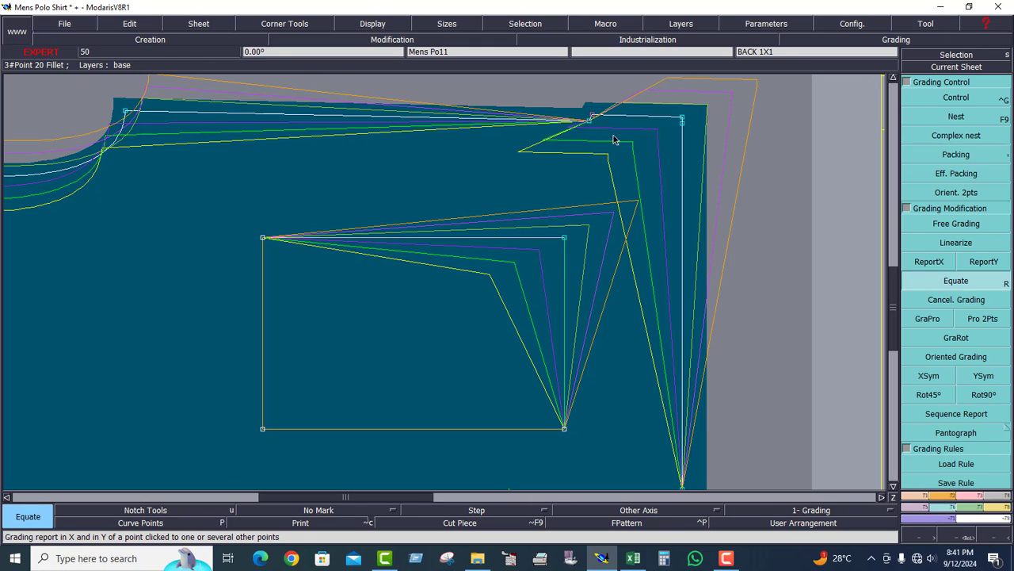
{"action": "left_click", "coordinate": [957, 67]}
{"action": "left_click", "coordinate": [603, 401]}
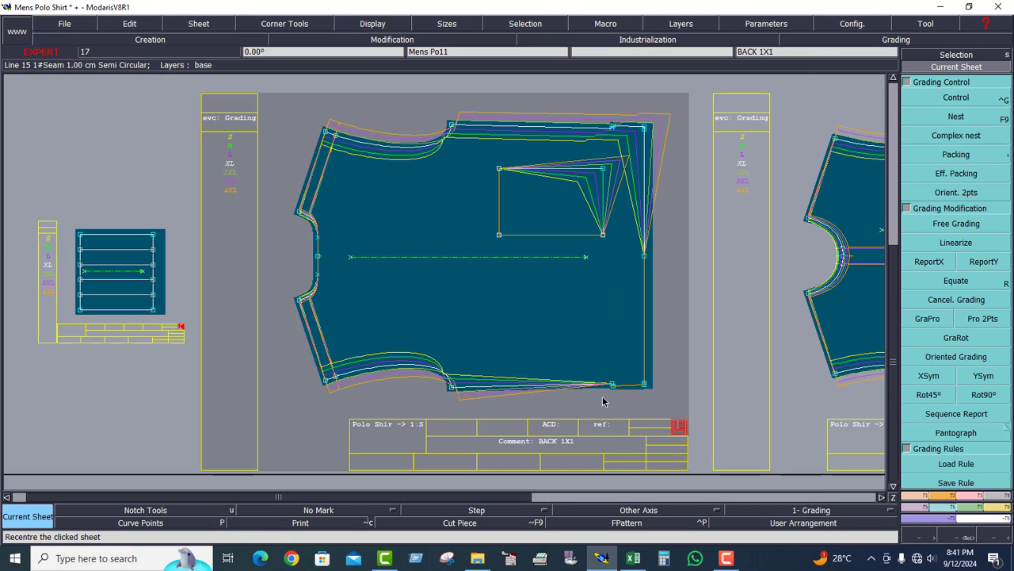
Equate the front's lower hem corner grading onto the lower hem-side corners of the rectangles on the FRONT 1X1 and BACK 1X1 pieces.
{"action": "left_click", "coordinate": [967, 538]}
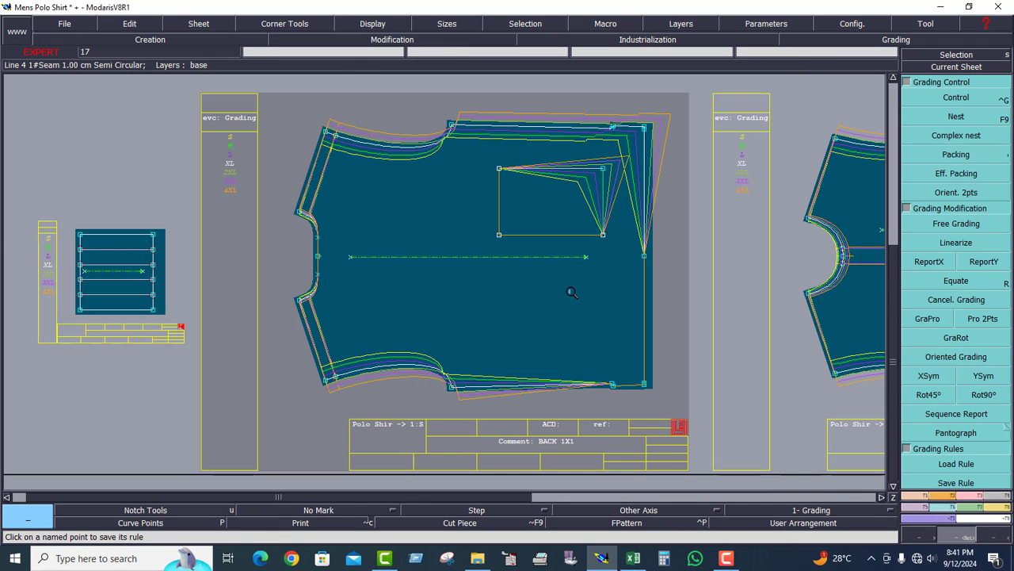
{"action": "left_click_drag", "start_coordinate": [570, 291], "coordinate": [867, 493]}
{"action": "key", "text": "j"}
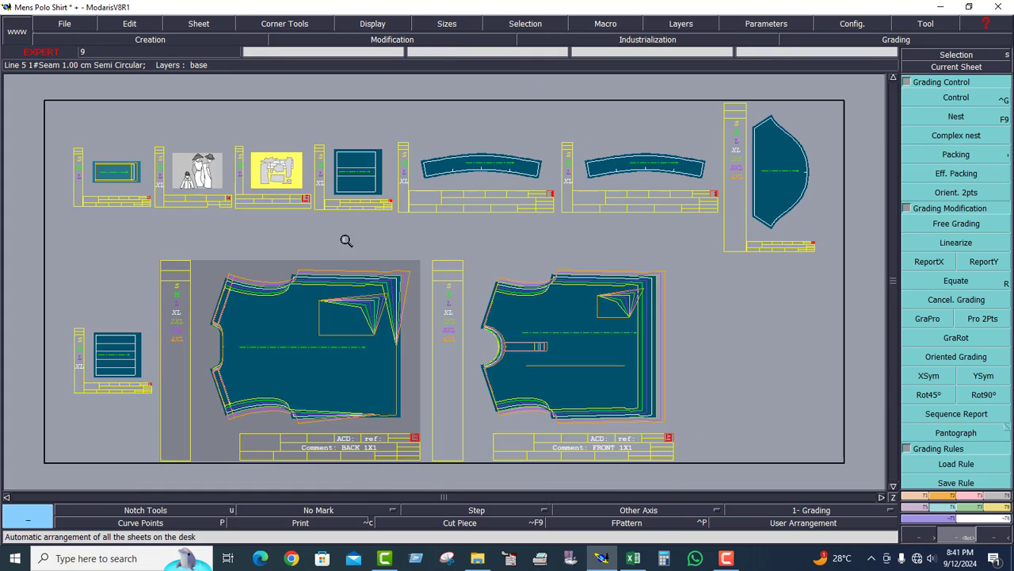
{"action": "left_click_drag", "start_coordinate": [656, 449], "coordinate": [222, 232]}
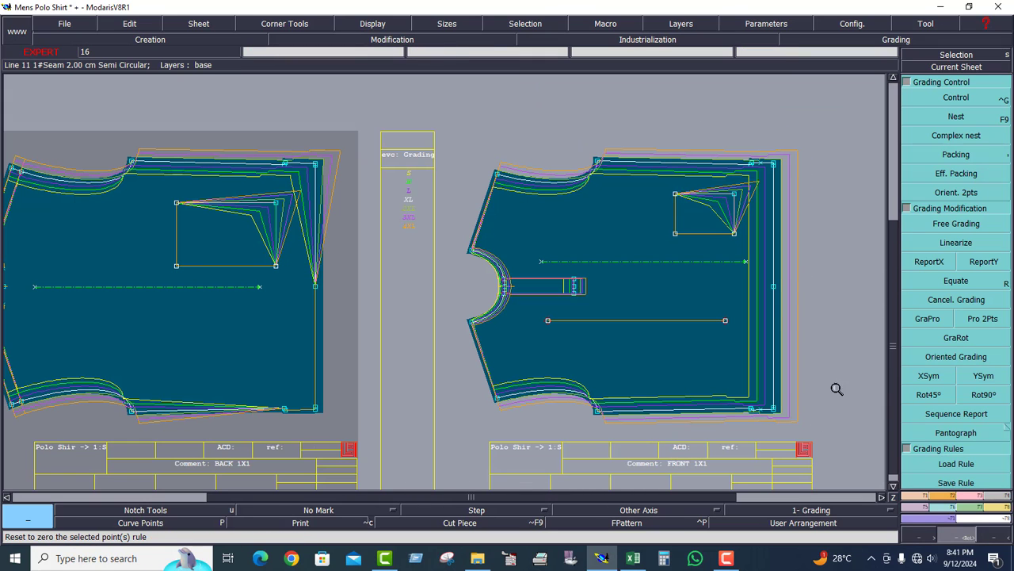
{"action": "key", "text": "shift+r"}
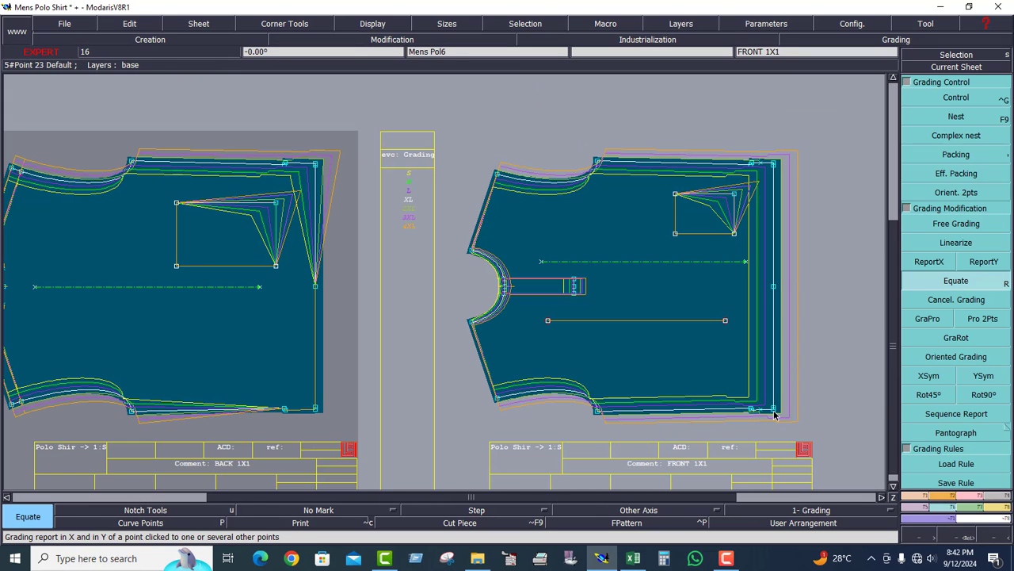
{"action": "left_click", "coordinate": [774, 409]}
{"action": "left_click", "coordinate": [734, 233]}
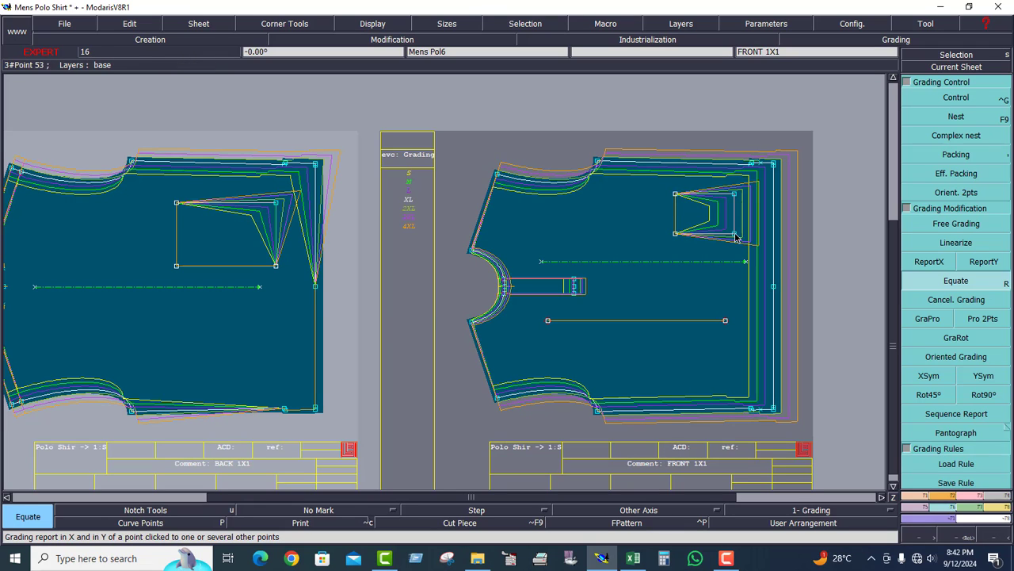
{"action": "left_click", "coordinate": [275, 267]}
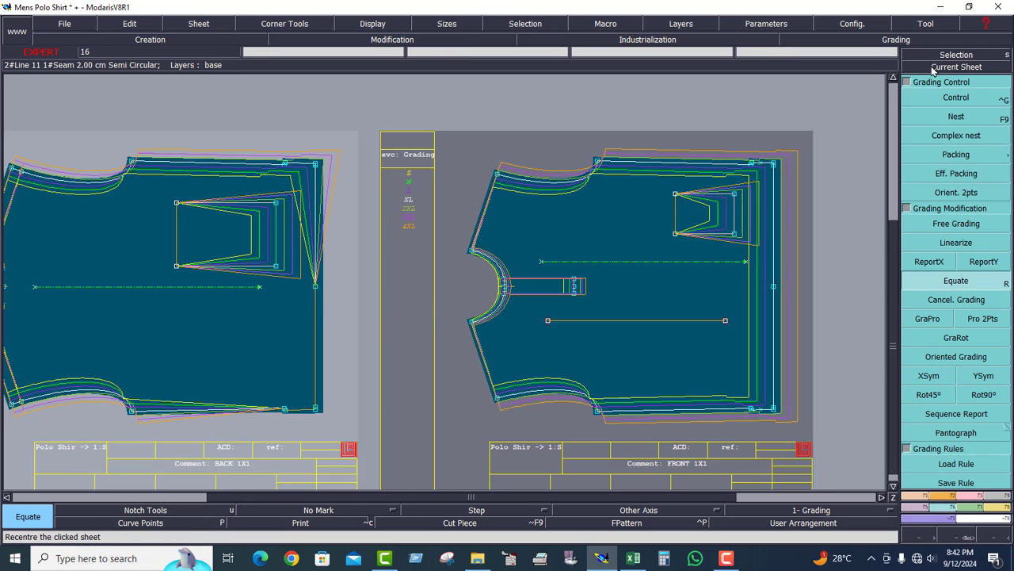
Equate the lower hem-side corner grading of the back's rectangle onto the BACK 1X1 piece's lower hem corner.
{"action": "left_click", "coordinate": [956, 66]}
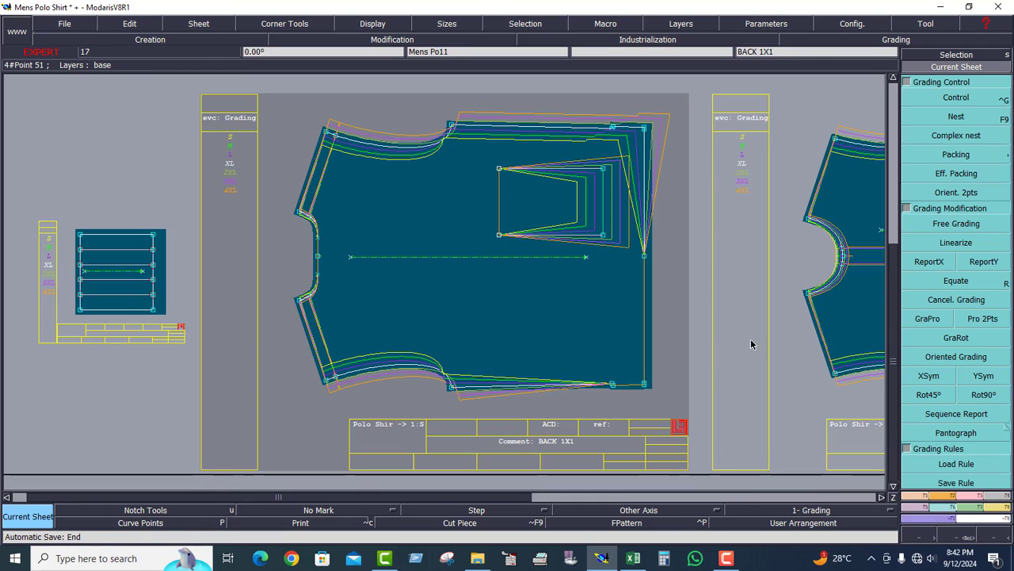
{"action": "left_click", "coordinate": [959, 535]}
{"action": "left_click", "coordinate": [683, 404]}
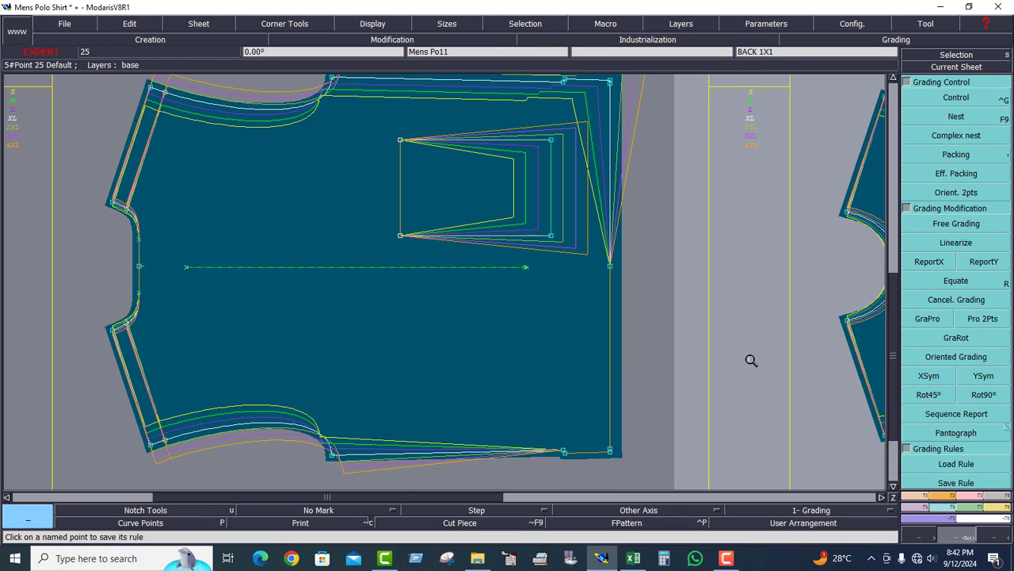
{"action": "left_click", "coordinate": [955, 280]}
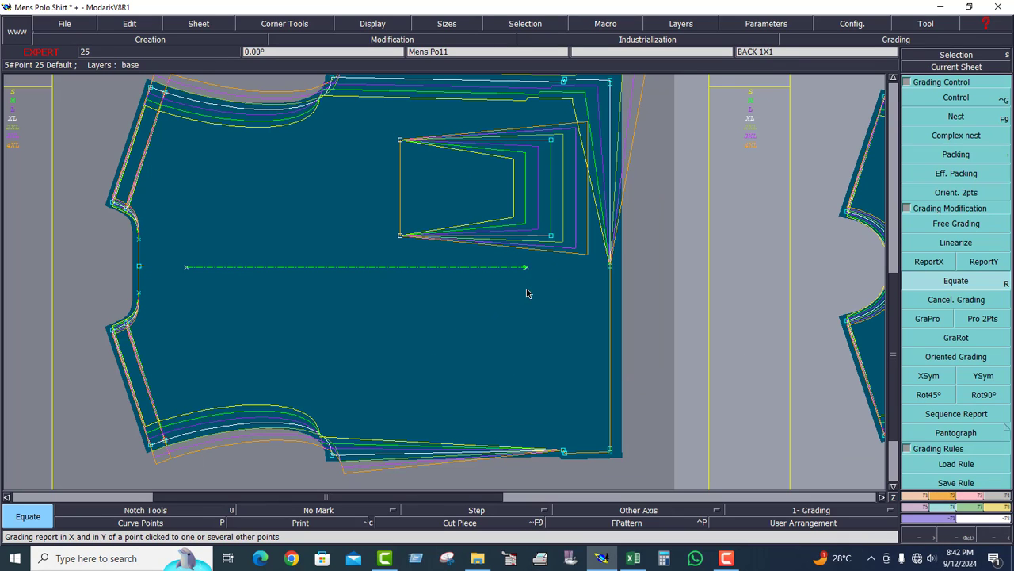
{"action": "left_click", "coordinate": [551, 236]}
{"action": "left_click", "coordinate": [609, 454]}
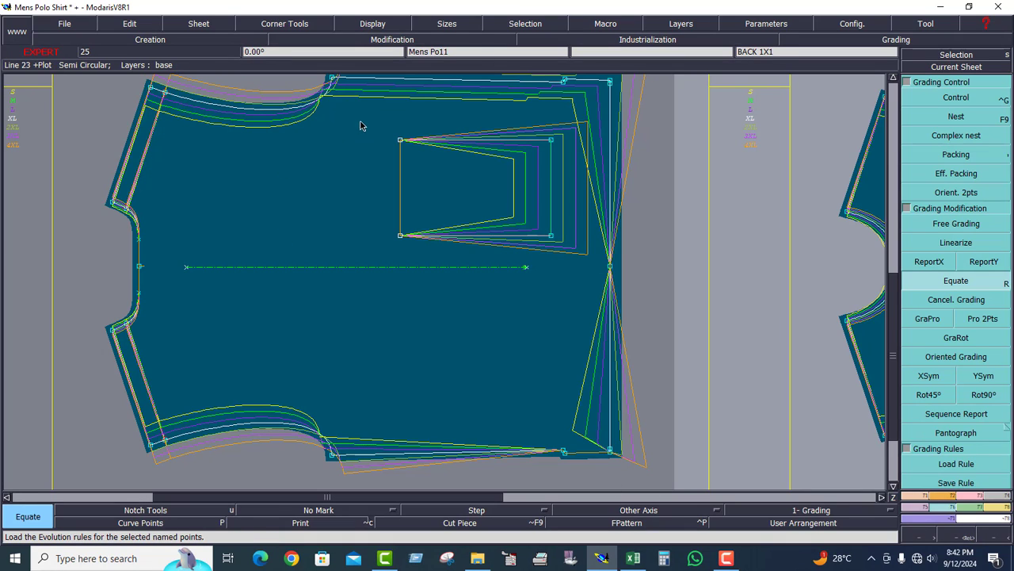
Move the whole rectangle on the BACK 1X1 piece below the grain line, near the lower hem corner.
{"action": "key", "text": "Home"}
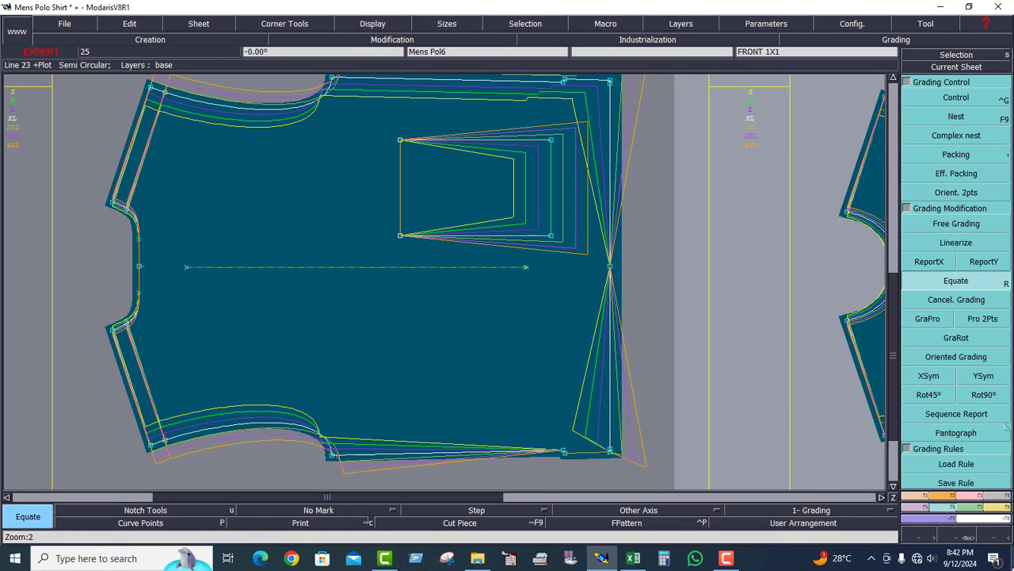
{"action": "left_click", "coordinate": [973, 496]}
{"action": "left_click", "coordinate": [958, 263]}
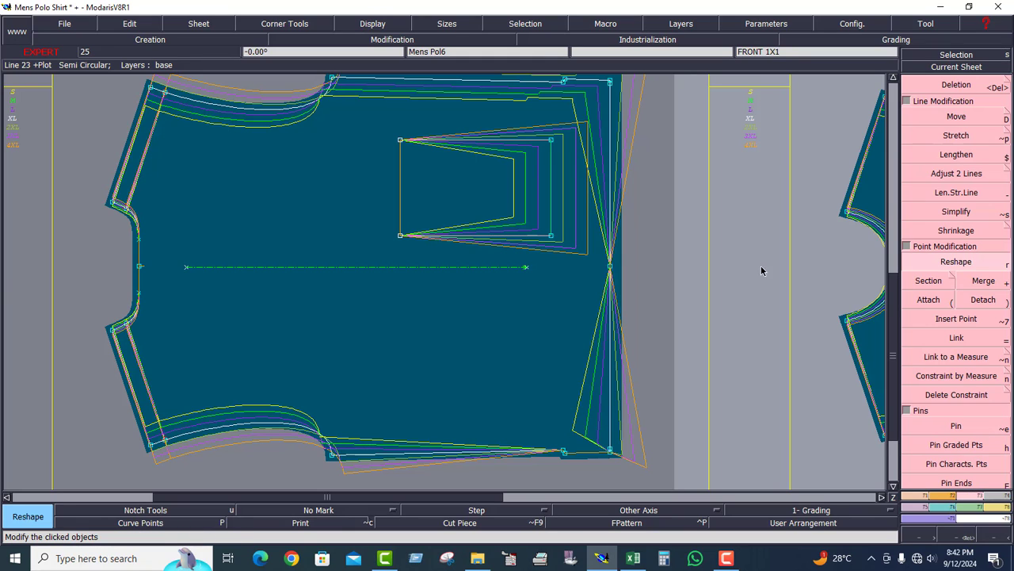
{"action": "left_click_drag", "start_coordinate": [357, 118], "coordinate": [574, 246]}
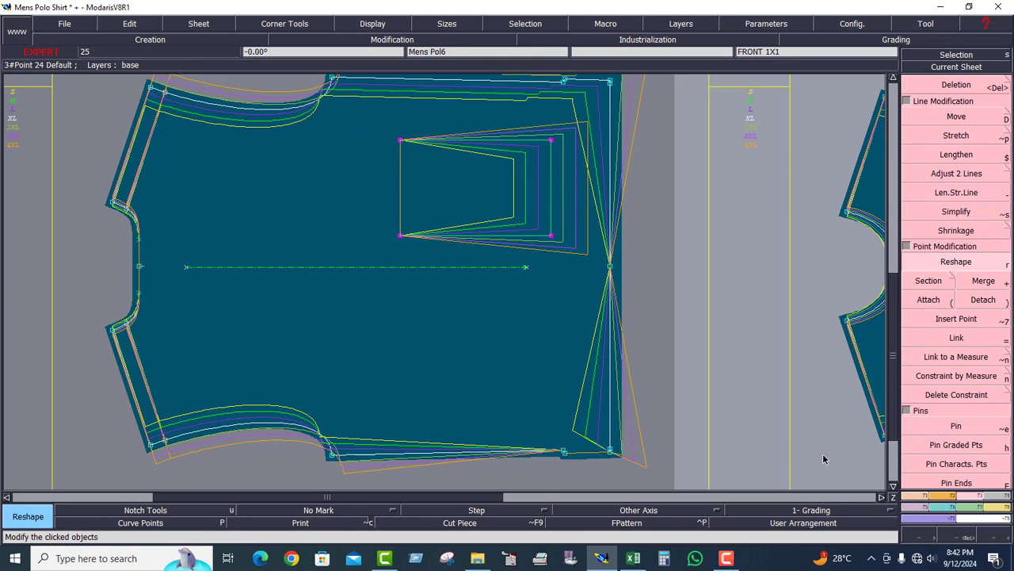
{"action": "left_click", "coordinate": [956, 117]}
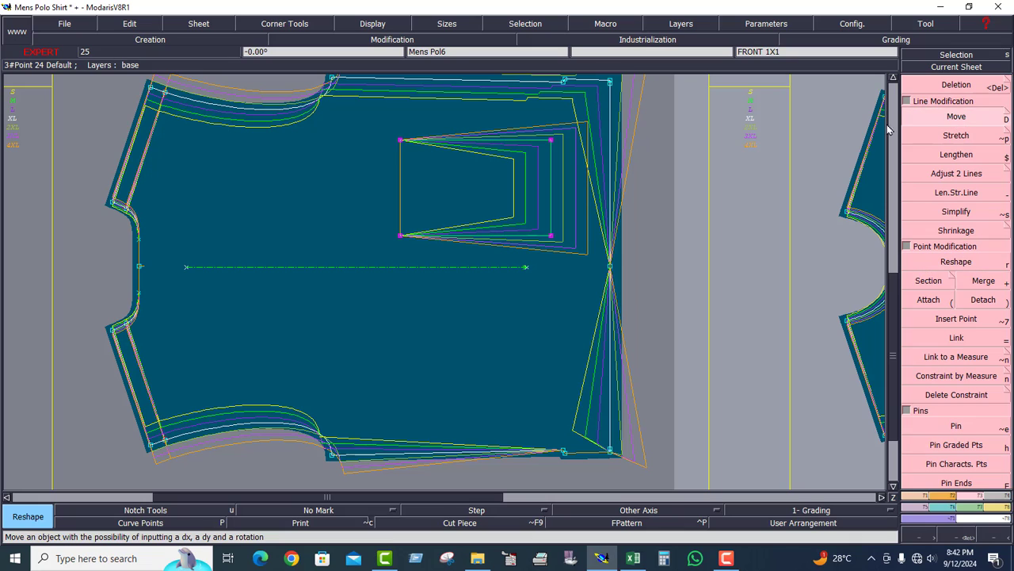
{"action": "left_click", "coordinate": [550, 141]}
{"action": "left_click", "coordinate": [531, 310]}
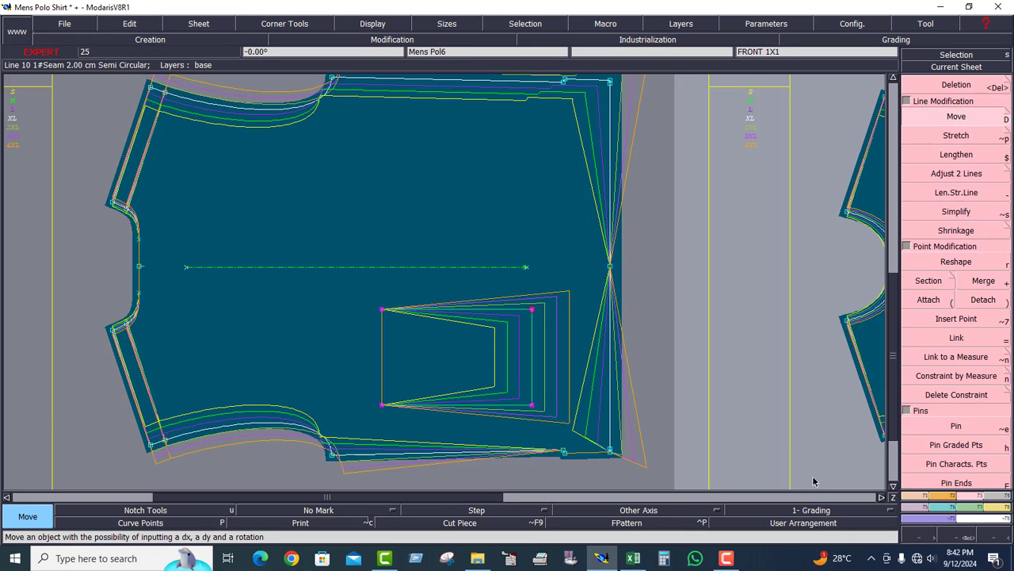
Equate the moved rectangle's lower hem-side corner grading onto the back's remaining lower hem corner point and both adjacent side-seam step points.
{"action": "left_click_drag", "start_coordinate": [422, 319], "coordinate": [688, 496]}
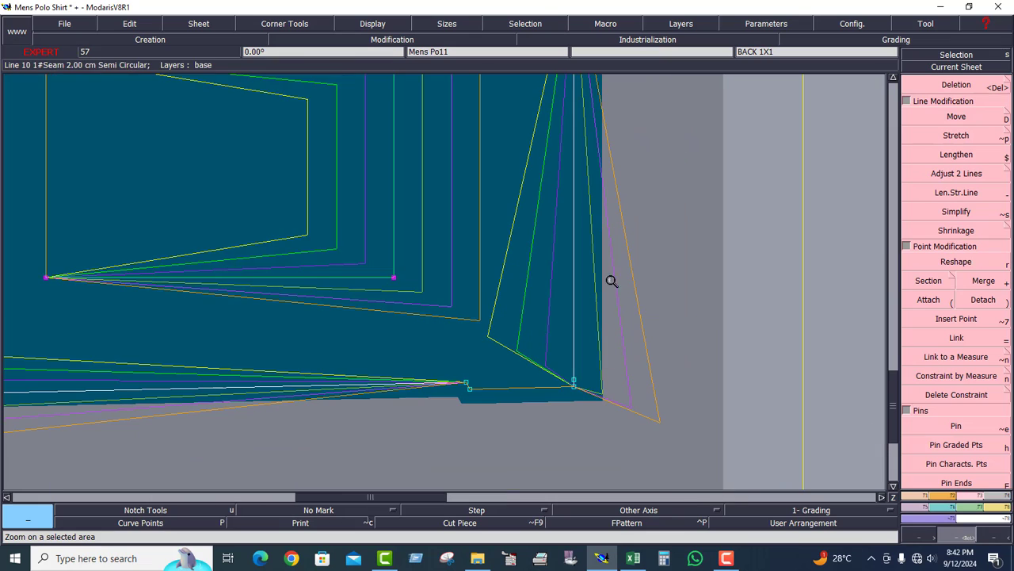
{"action": "left_click", "coordinate": [612, 280]}
{"action": "left_click_drag", "start_coordinate": [270, 168], "coordinate": [625, 469]}
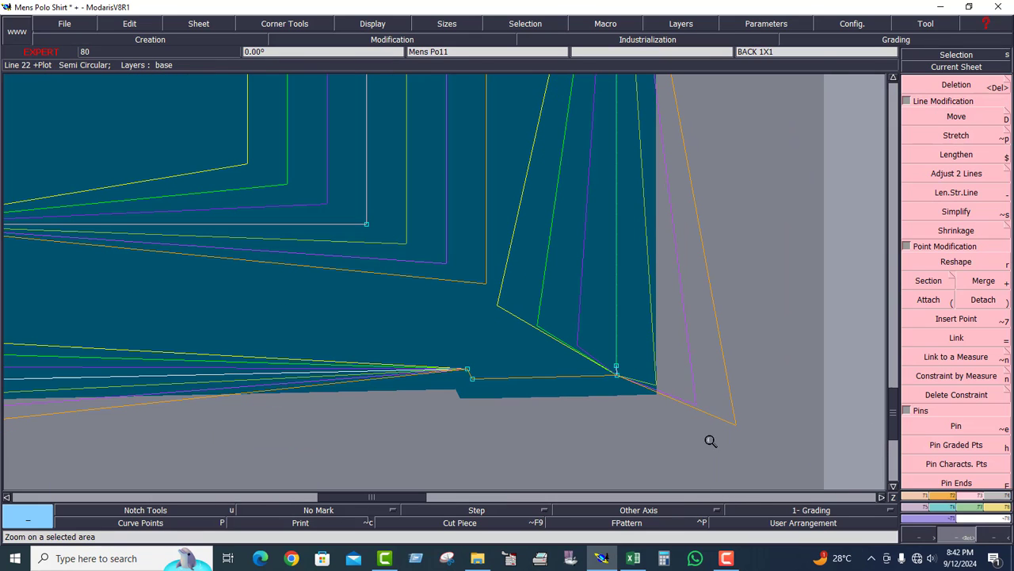
{"action": "left_click", "coordinate": [943, 508]}
{"action": "left_click", "coordinate": [957, 281]}
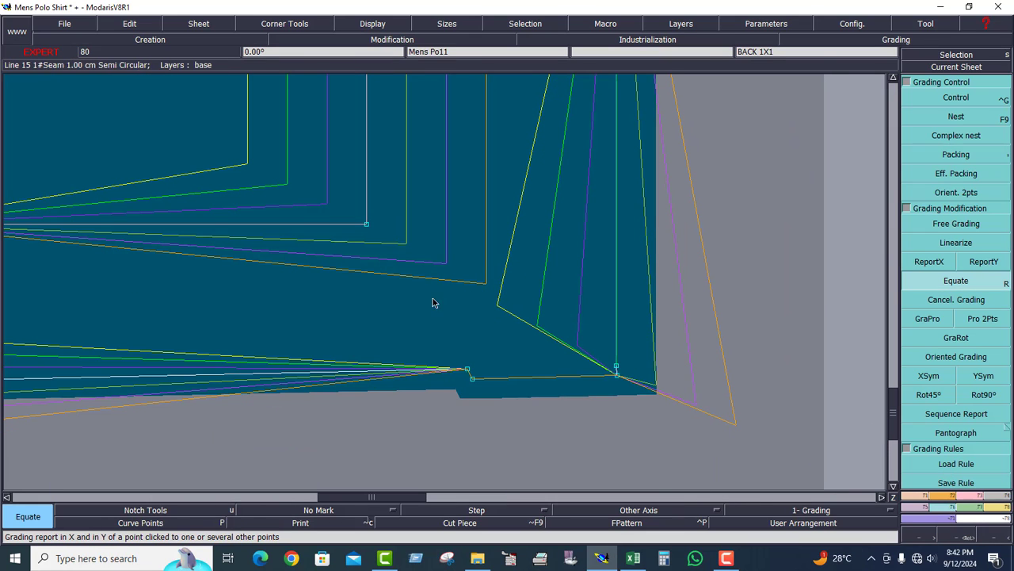
{"action": "left_click", "coordinate": [367, 225]}
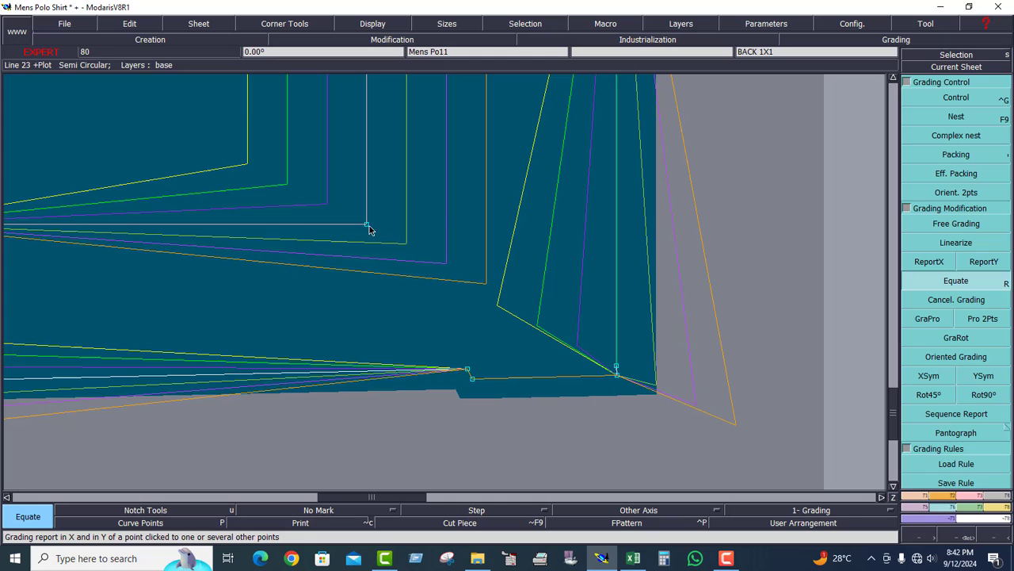
{"action": "left_click", "coordinate": [616, 374]}
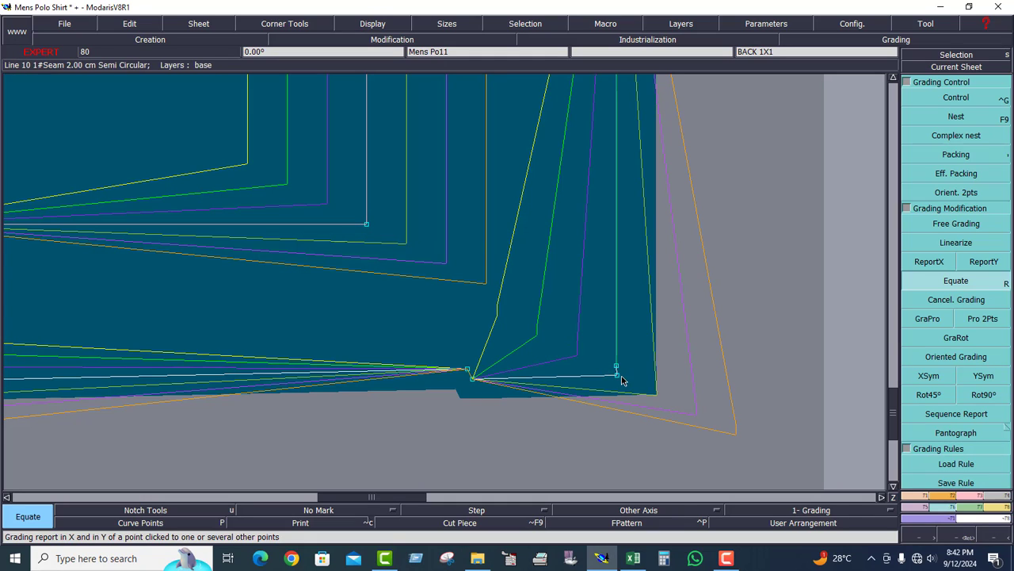
{"action": "left_click", "coordinate": [473, 381]}
{"action": "left_click", "coordinate": [466, 371]}
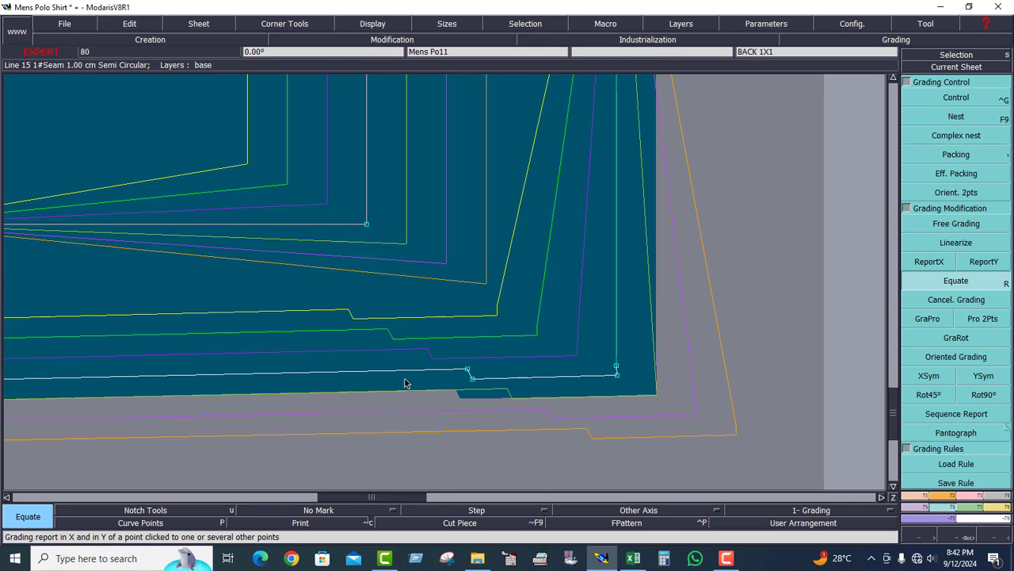
{"action": "left_click", "coordinate": [956, 67]}
{"action": "left_click", "coordinate": [634, 152]}
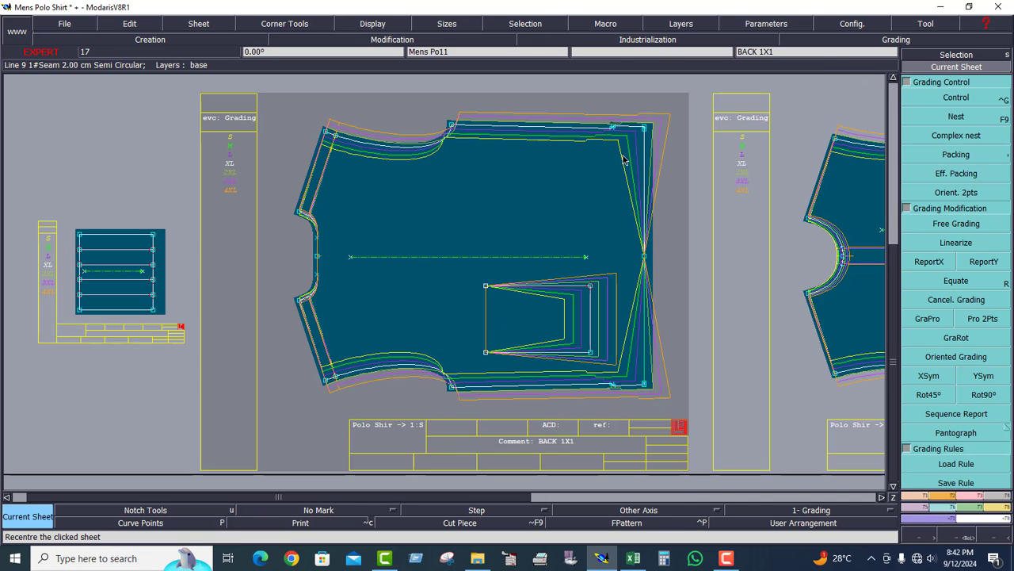
Delete the helper rectangle from the FRONT 1X1 piece.
{"action": "key", "text": "j"}
{"action": "left_click", "coordinate": [673, 294]}
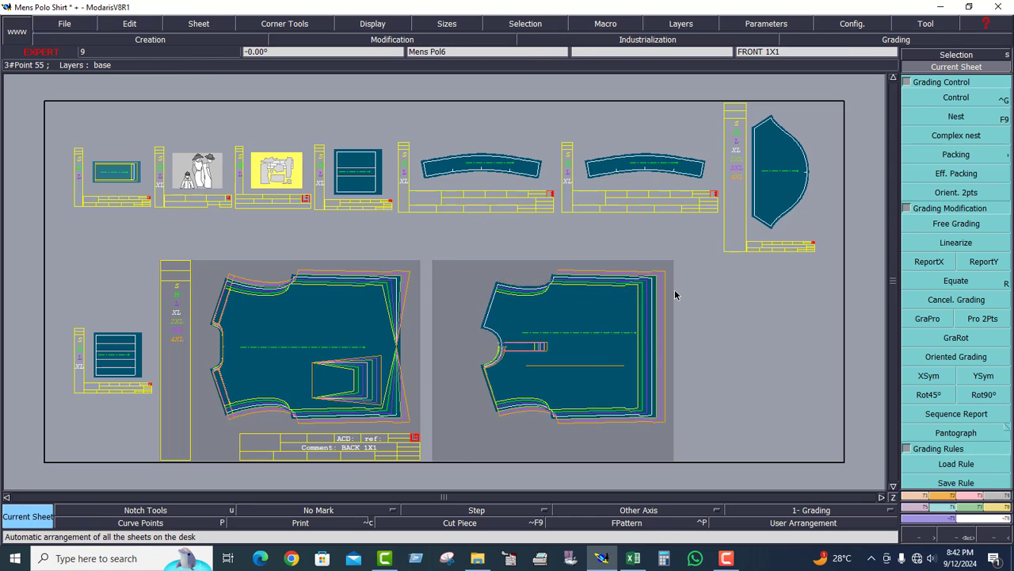
{"action": "key", "text": "Home"}
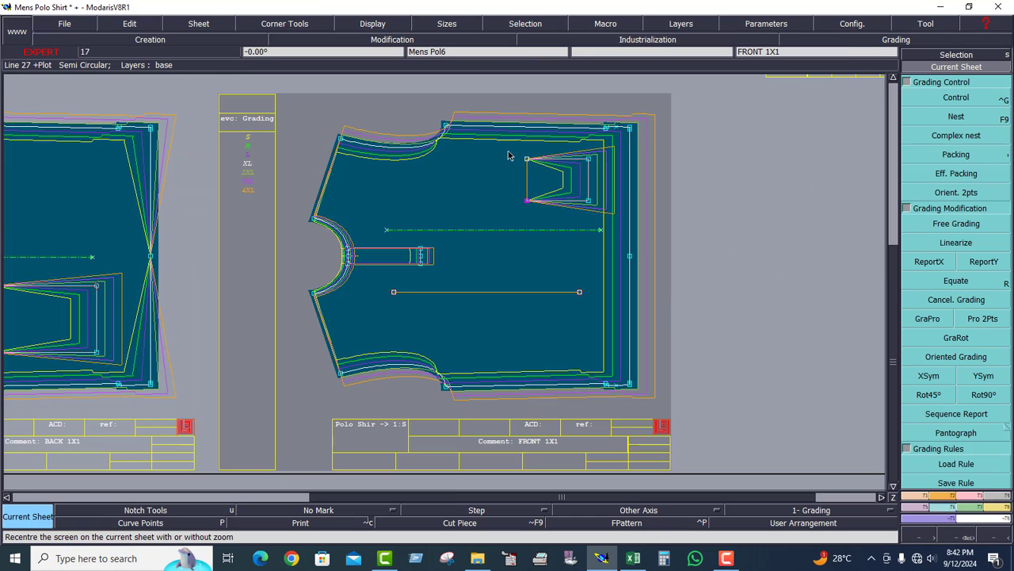
{"action": "key", "text": "Delete"}
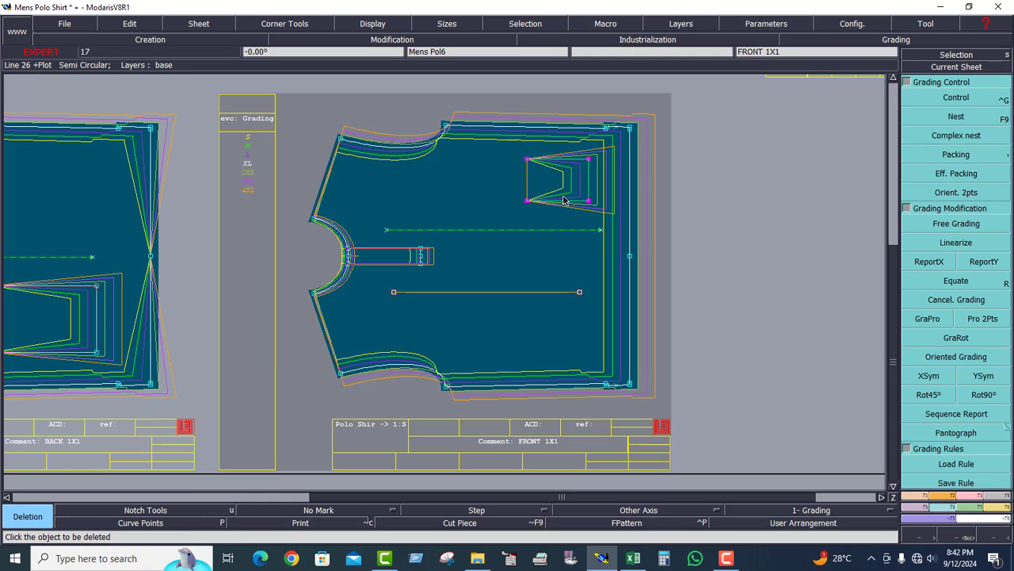
{"action": "left_click", "coordinate": [564, 209]}
{"action": "left_click", "coordinate": [95, 224]}
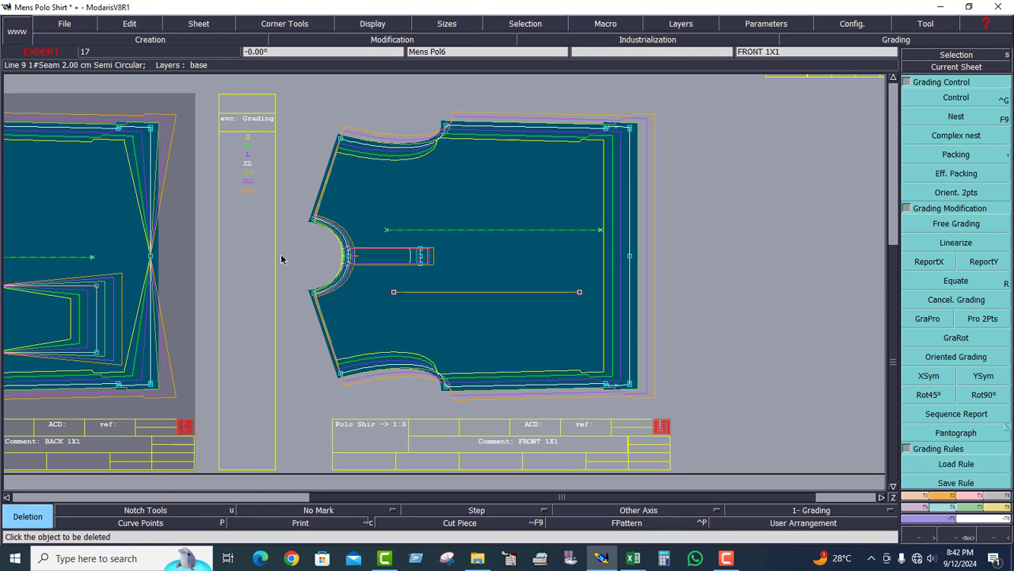
Copy the hem corner's X grading onto the BACK 1X1 piece's ungraded hem centre point with ReportX.
{"action": "key", "text": "Home"}
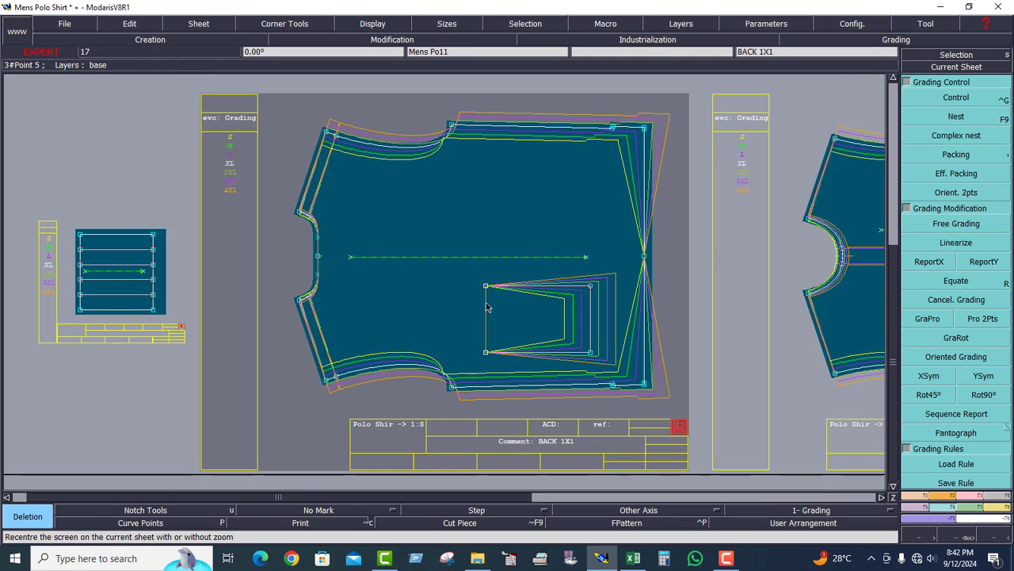
{"action": "left_click", "coordinate": [960, 532]}
{"action": "left_click_drag", "start_coordinate": [515, 94], "coordinate": [692, 418]}
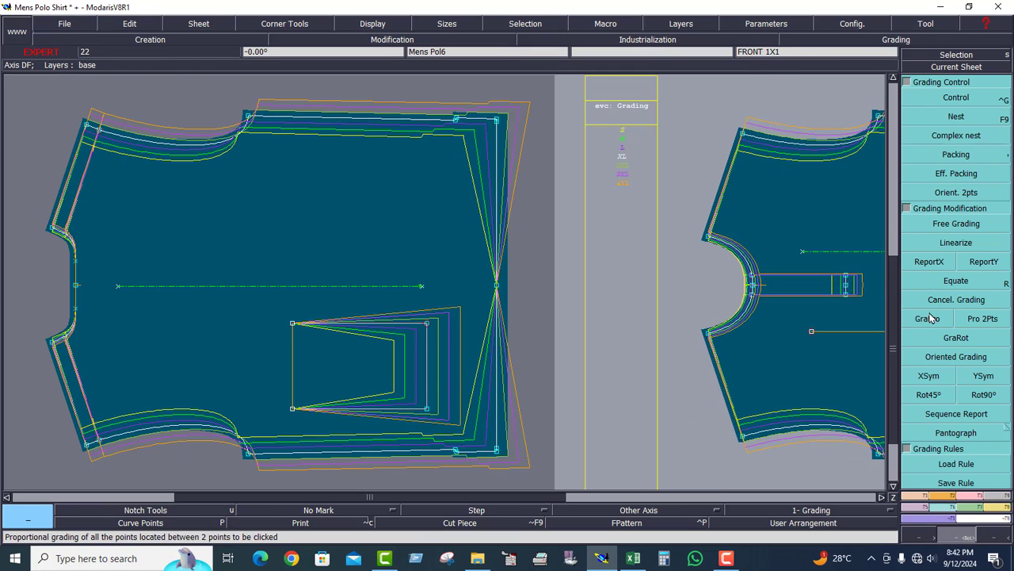
{"action": "left_click", "coordinate": [931, 262]}
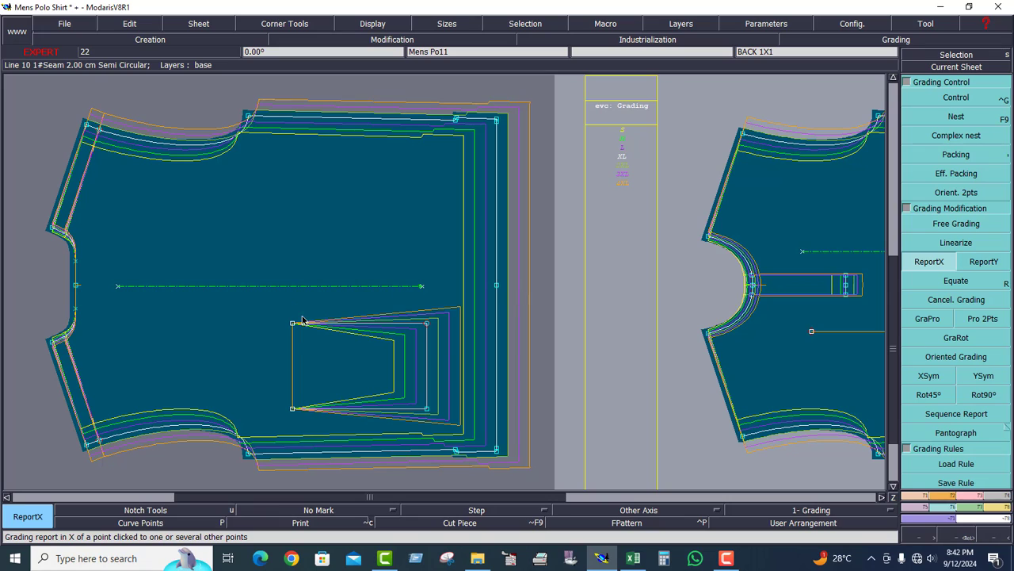
Delete the helper rectangle from the BACK 1X1 piece.
{"action": "left_click_drag", "start_coordinate": [263, 299], "coordinate": [476, 424]}
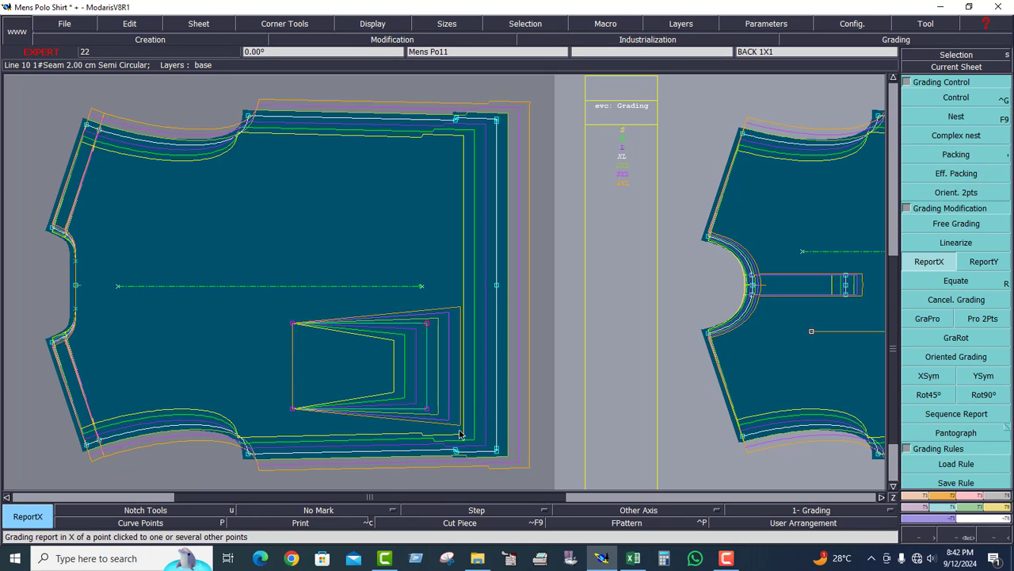
{"action": "key", "text": "Delete"}
{"action": "left_click", "coordinate": [299, 412]}
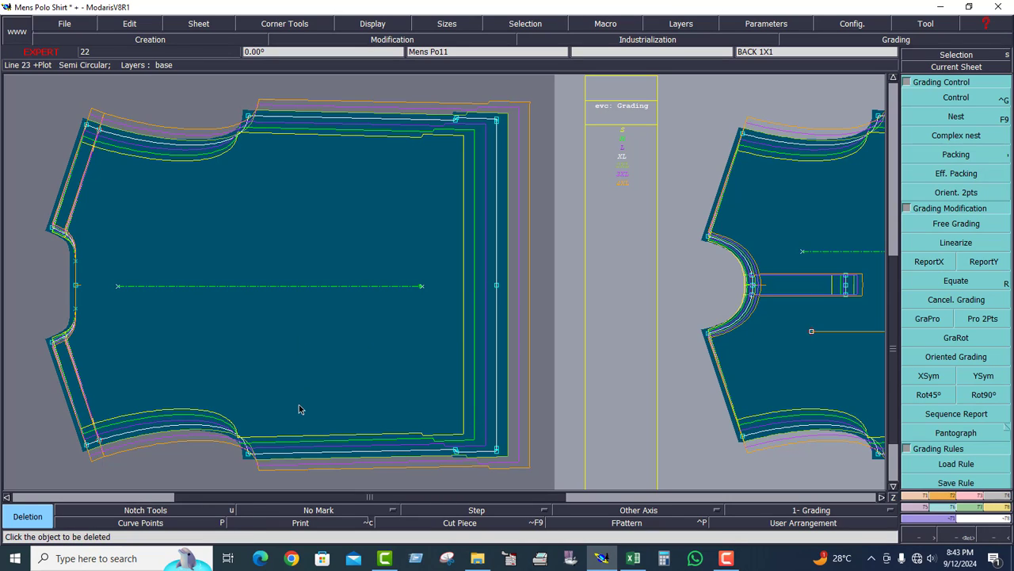
Arrange all sheets automatically on the desk and go through the front, back and sleeve pieces, ending on the sleeve.
{"action": "key", "text": "j"}
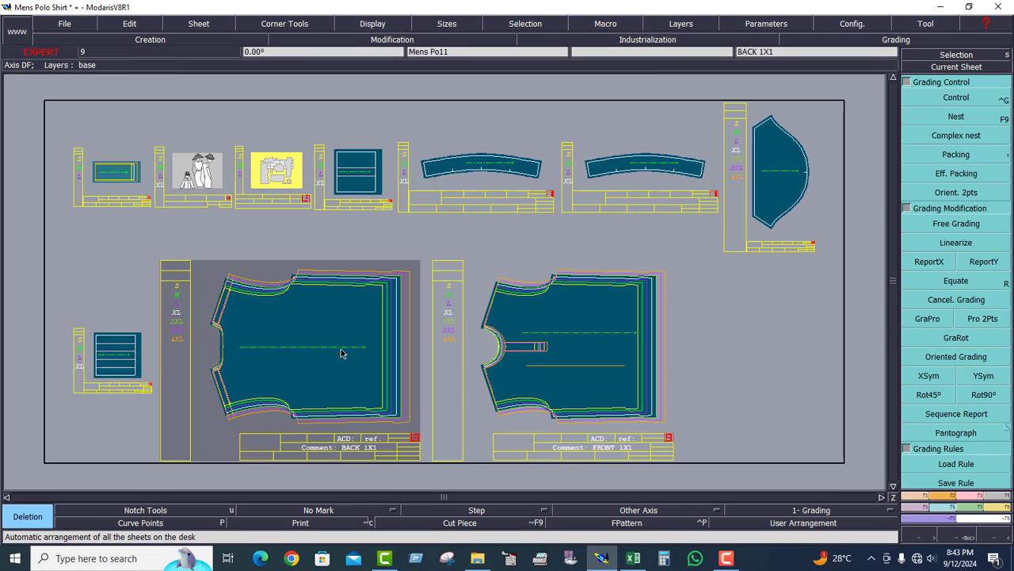
{"action": "left_click", "coordinate": [600, 306]}
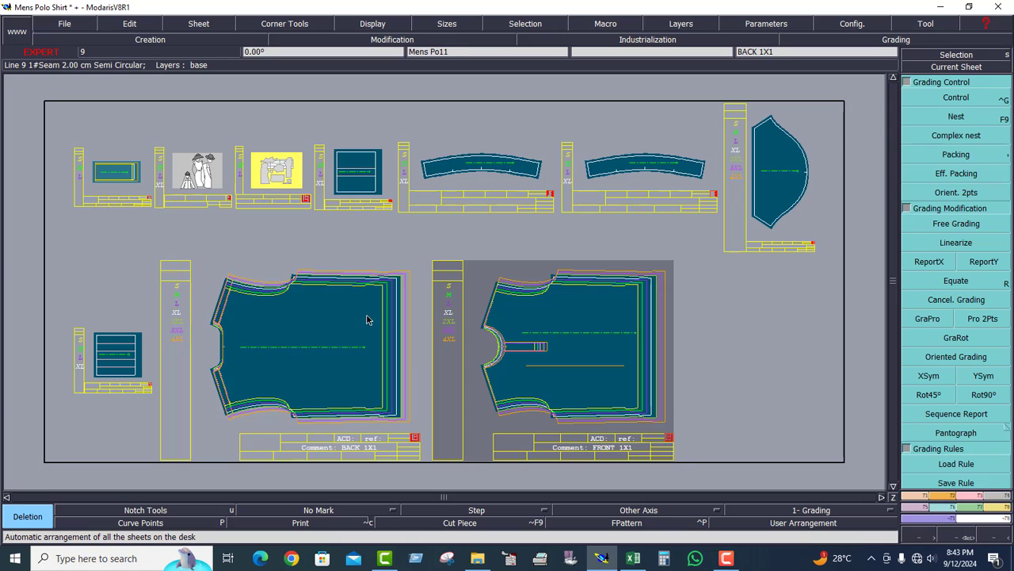
{"action": "left_click", "coordinate": [393, 346]}
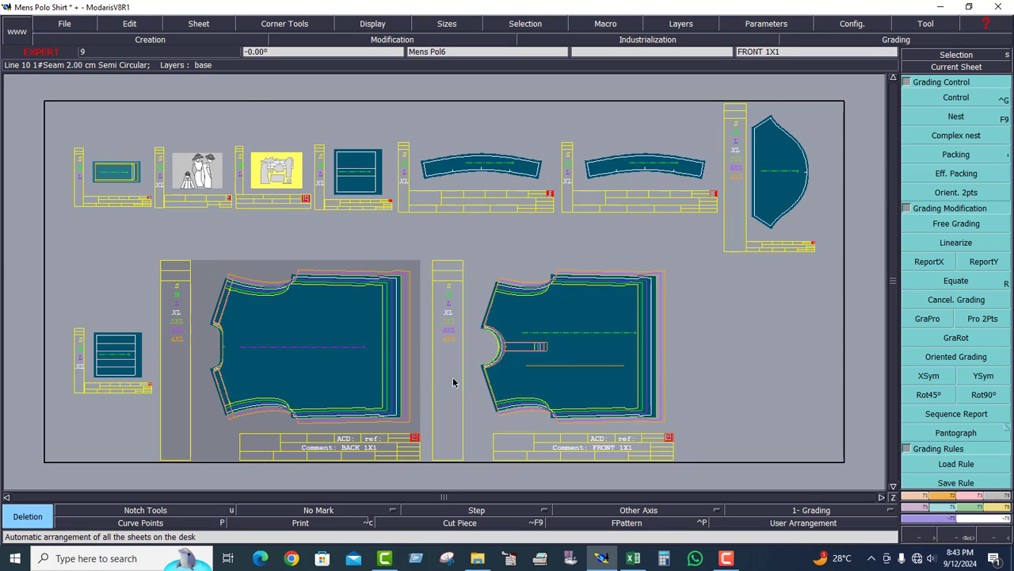
{"action": "left_click", "coordinate": [515, 388]}
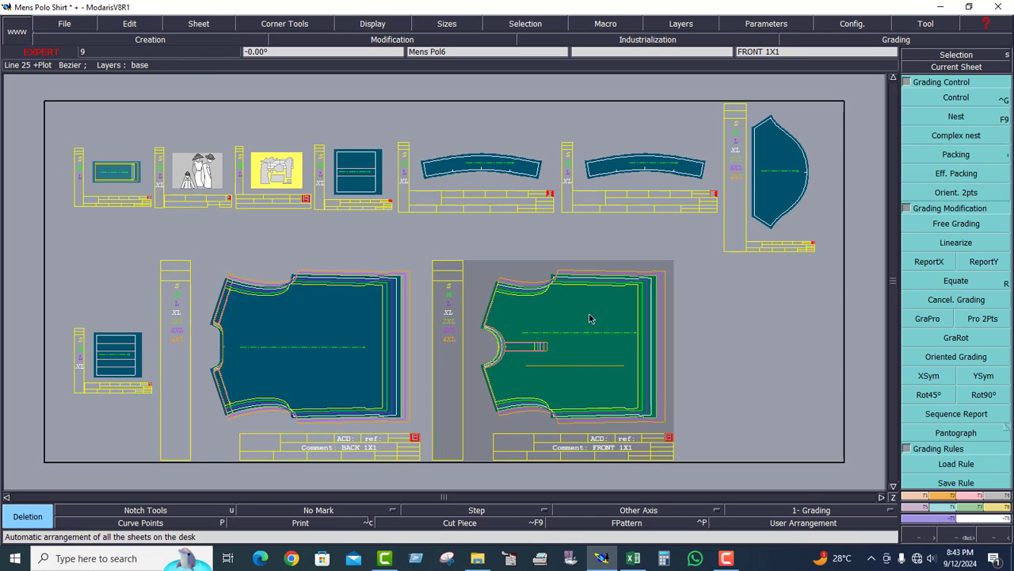
{"action": "left_click", "coordinate": [349, 294]}
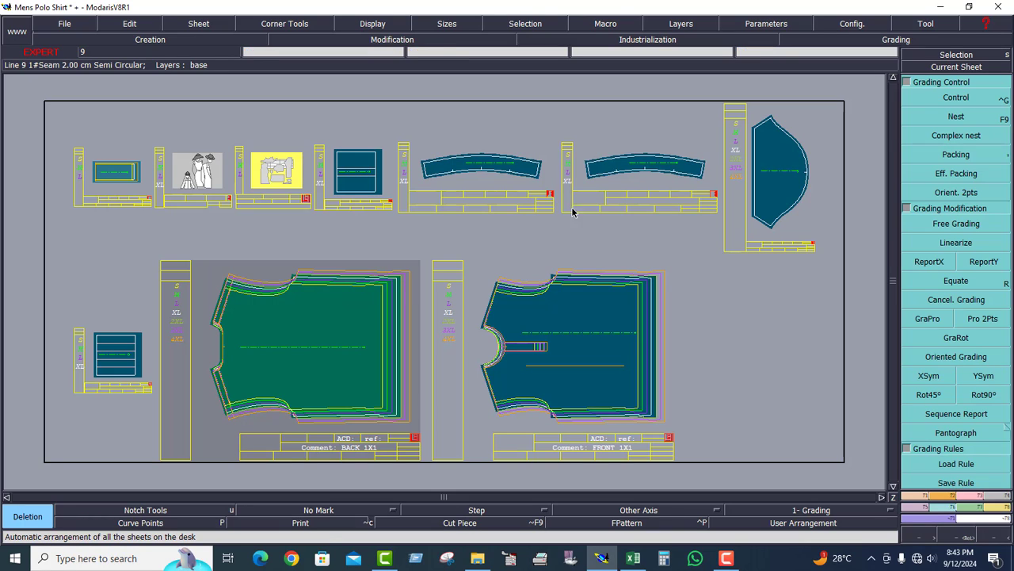
{"action": "left_click", "coordinate": [777, 204]}
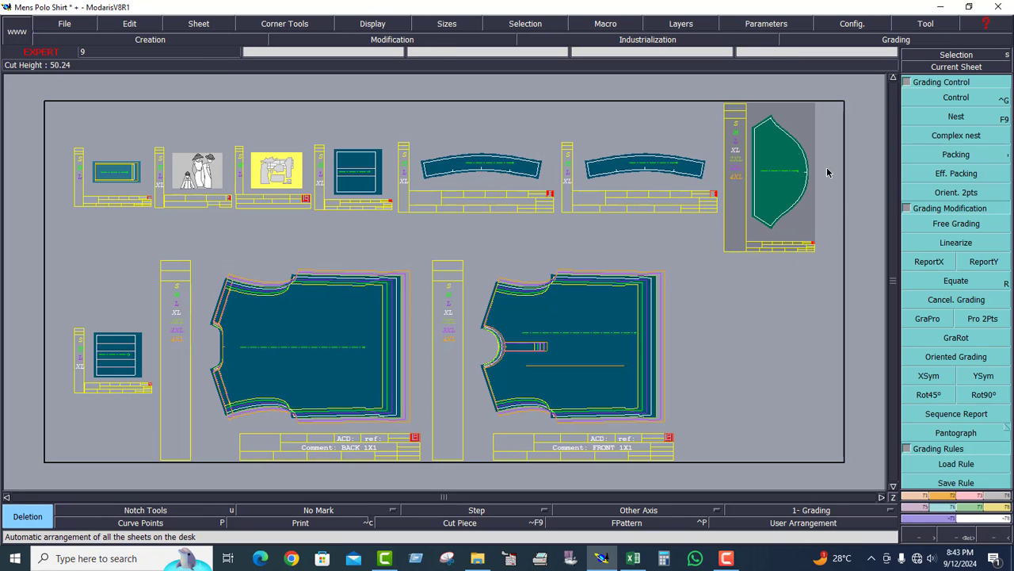